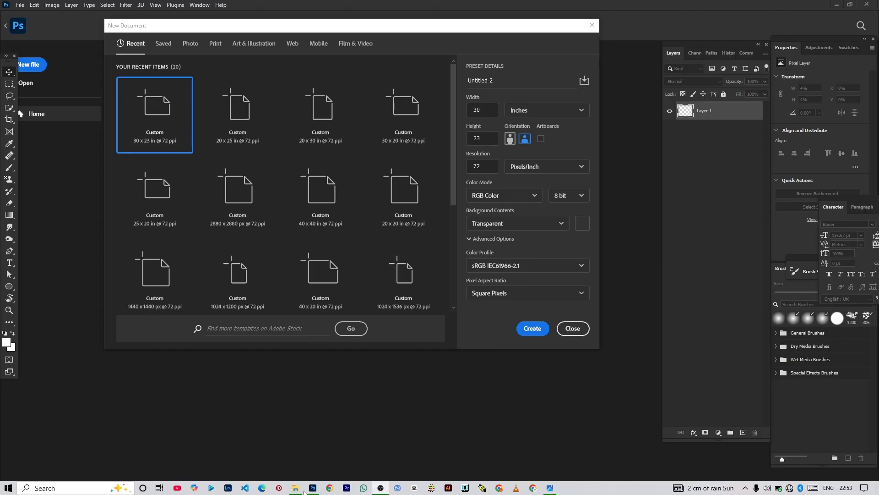
Step: Create a transparent 30 x 23 inch RGB document at 72 pixels per inch
click(312, 493)
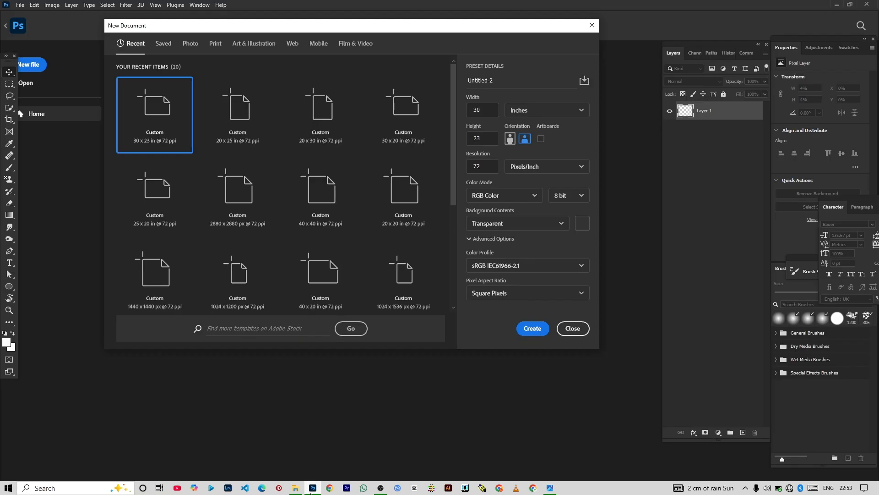
click(381, 490)
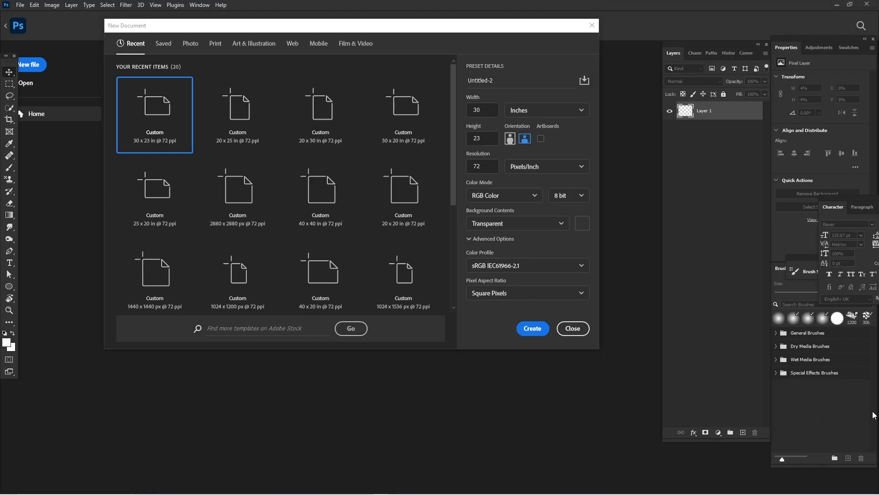
mouse_move(403, 494)
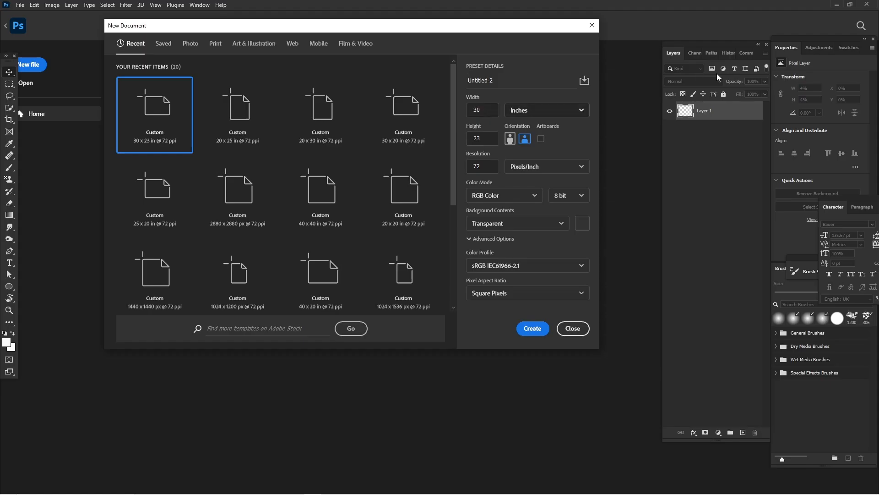
click(526, 335)
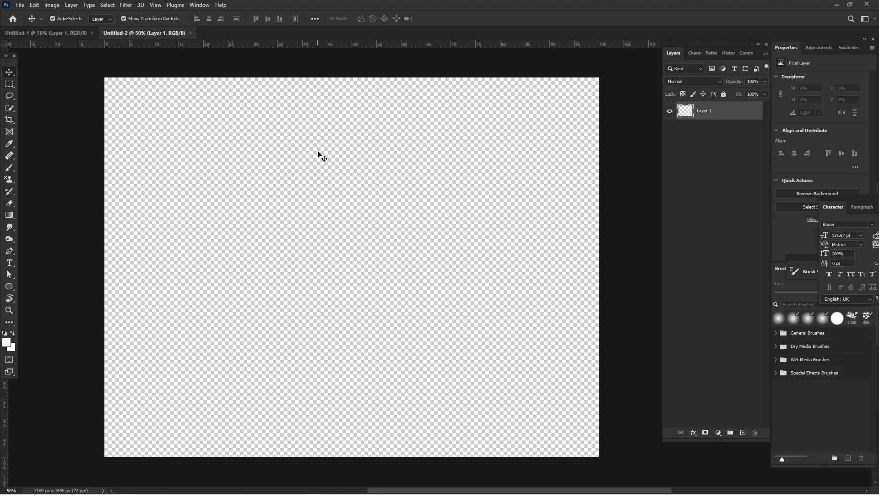
Step: Add a Solid Color fill layer in near-white f7fbfb as the canvas background
scroll(319, 155, right, 2)
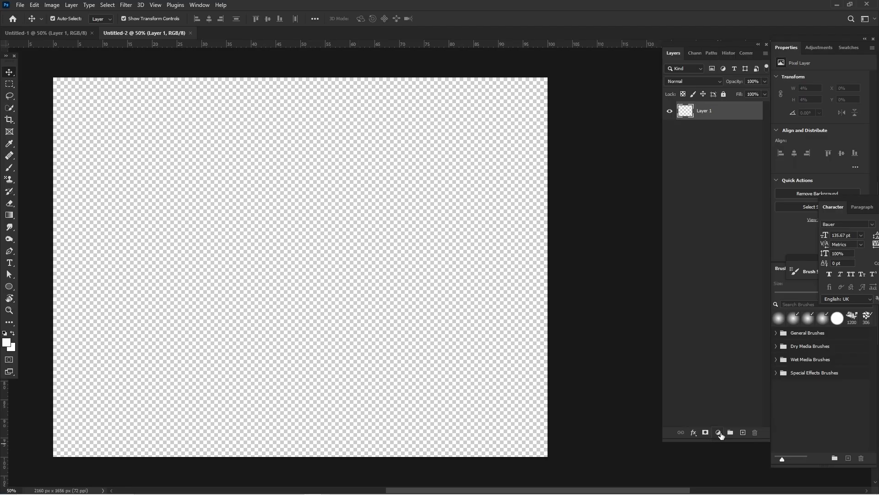
click(720, 433)
click(732, 271)
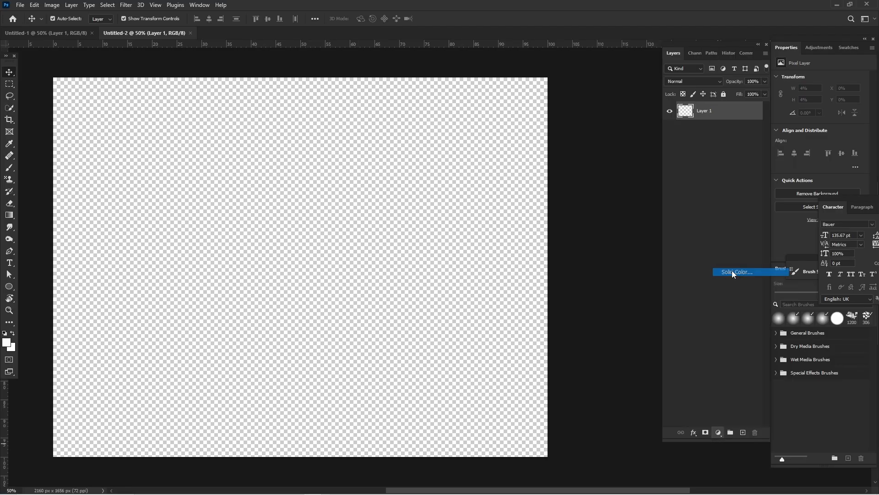
click(731, 257)
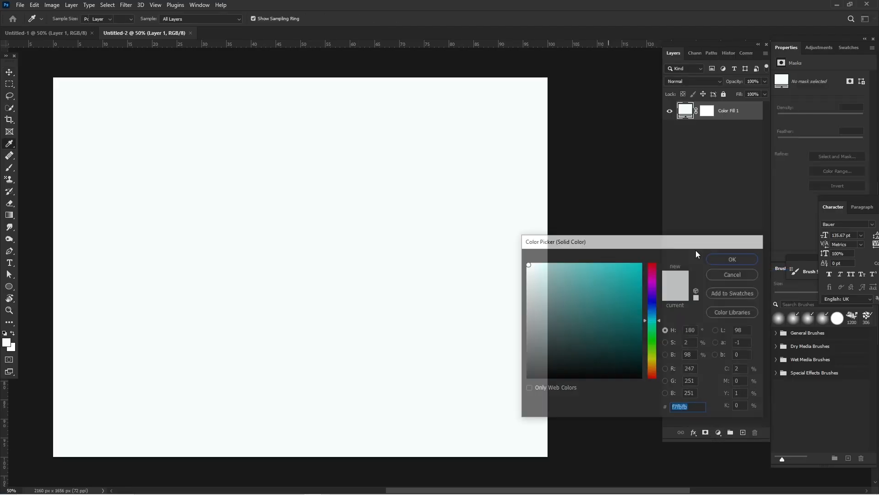
click(606, 235)
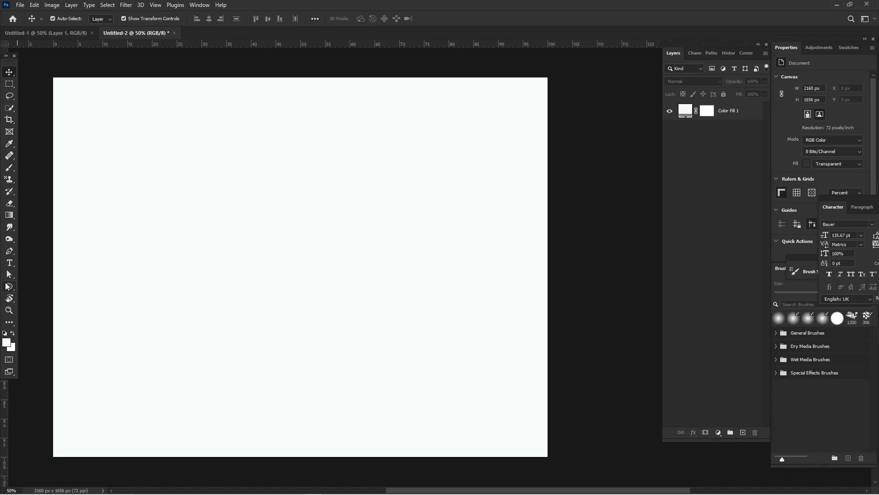
Step: Draw a rectangle about 2395 x 926 px covering the upper half of the canvas and overlapping its edges
right_click(7, 284)
click(34, 290)
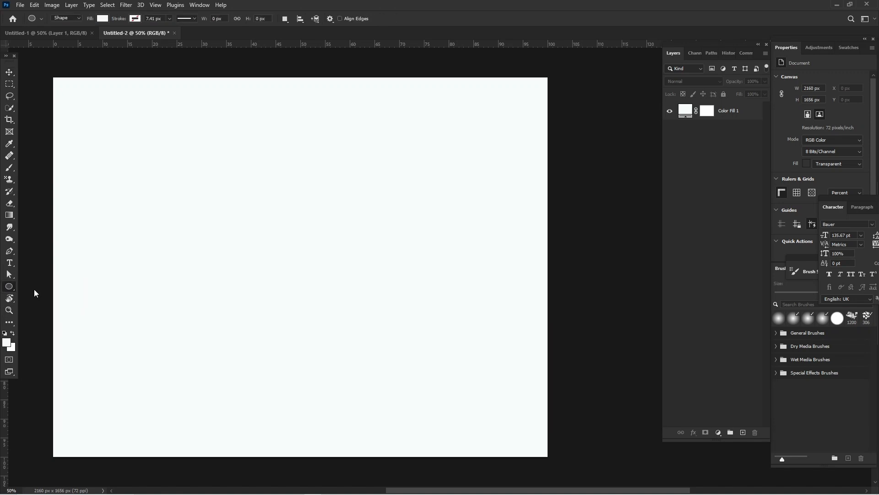
click(34, 290)
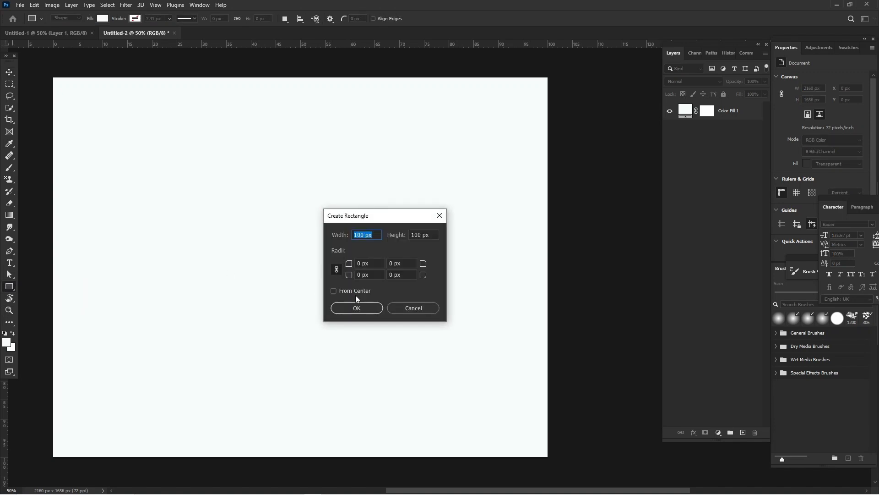
click(399, 306)
drag(45, 71, 593, 277)
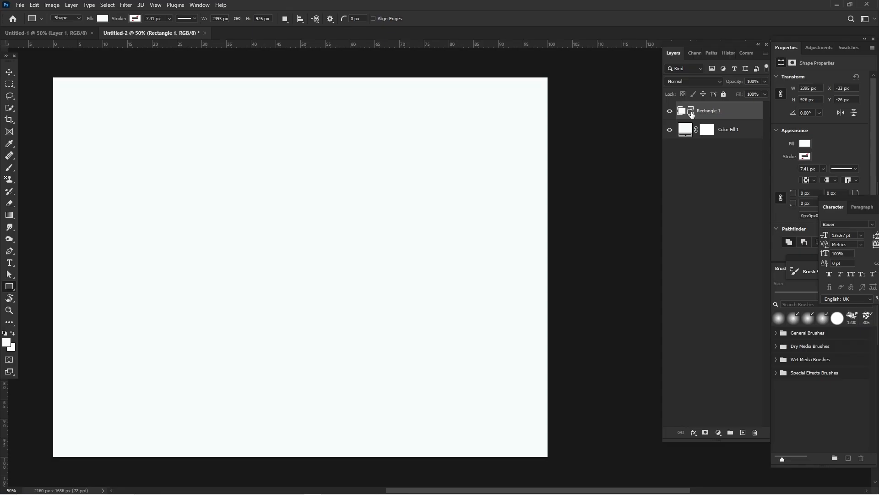
Step: Change the rectangle's fill colour to dark teal 006d6d
double_click(691, 111)
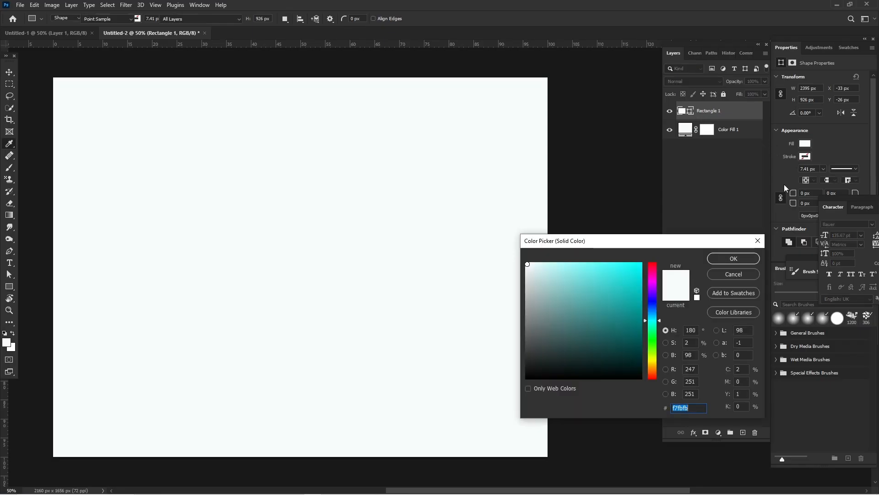
drag(634, 339, 645, 329)
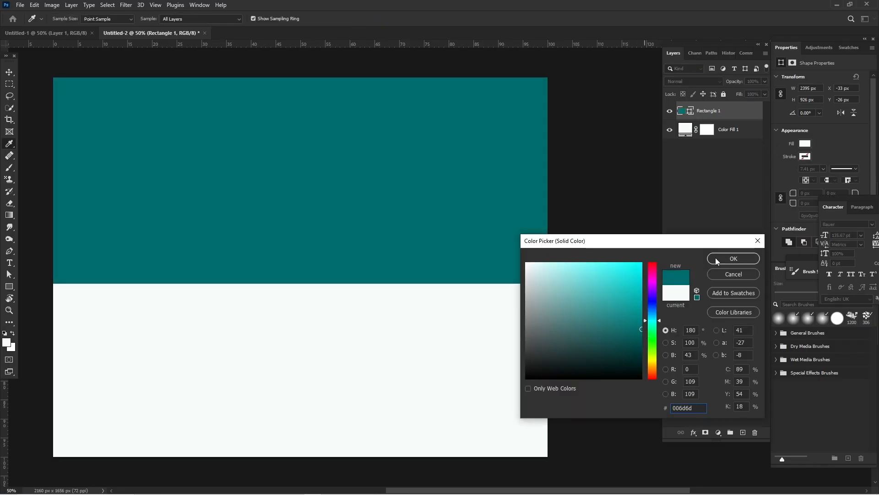
click(716, 258)
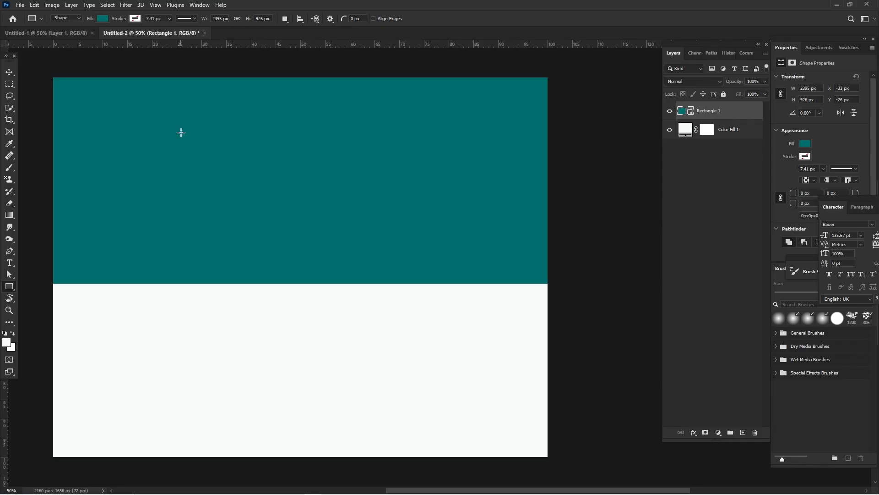
Step: Scale down the teal rectangle and position it fully inside the upper part of the canvas
click(10, 72)
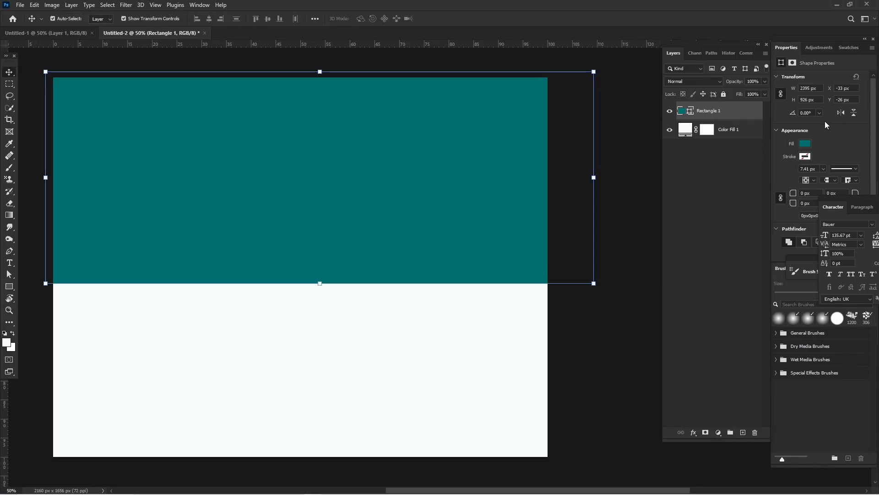
click(807, 145)
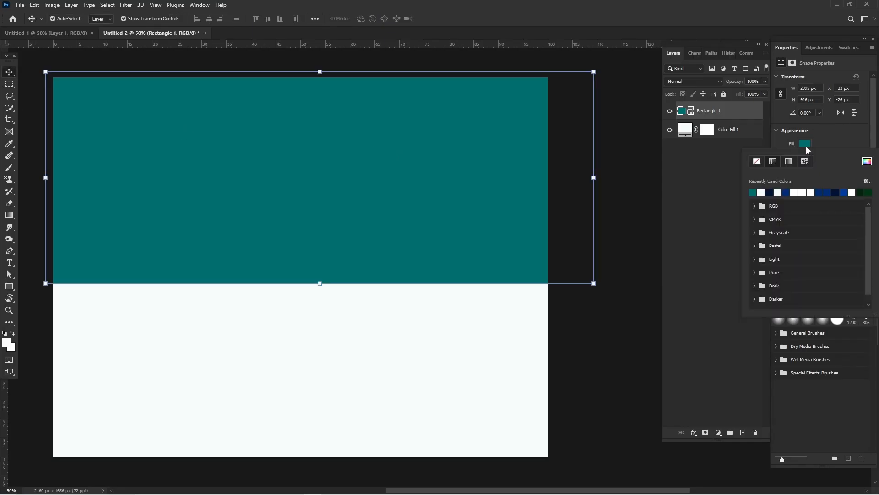
click(806, 147)
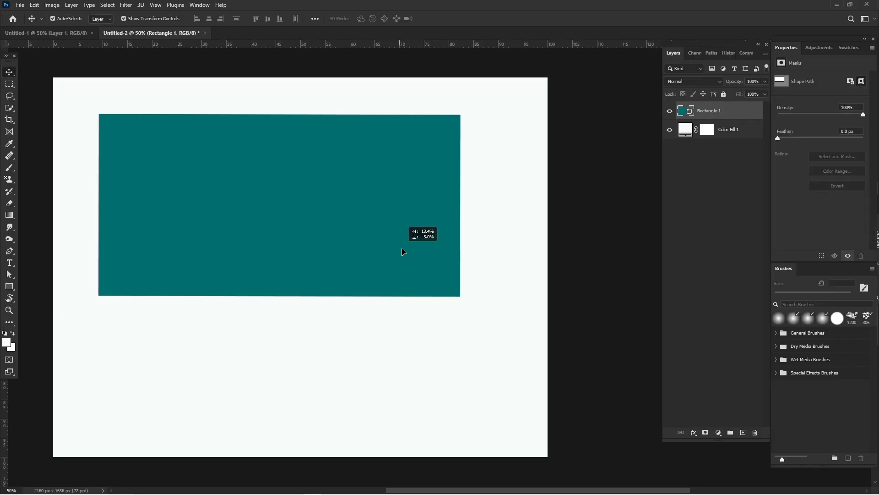
drag(402, 248, 381, 228)
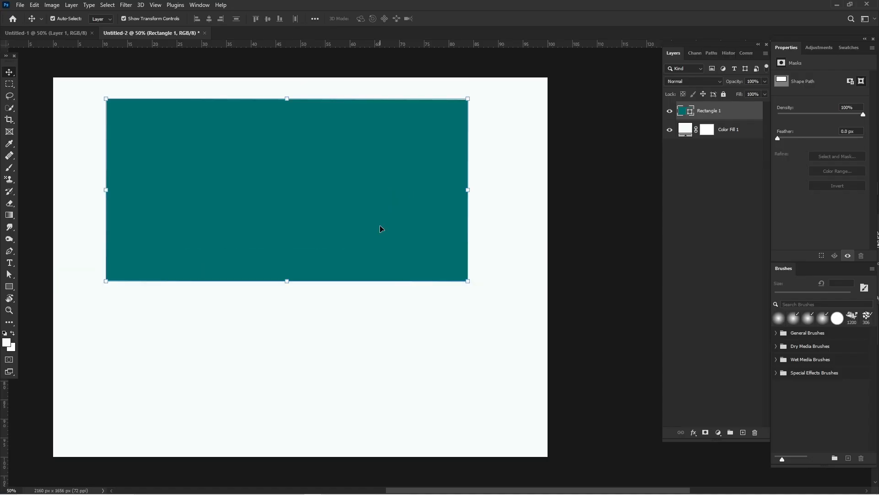
Step: Warp the teal rectangle, splitting it at mid-width and pulling the middle of its lower edge upward into a smooth arch
key(ctrl+t)
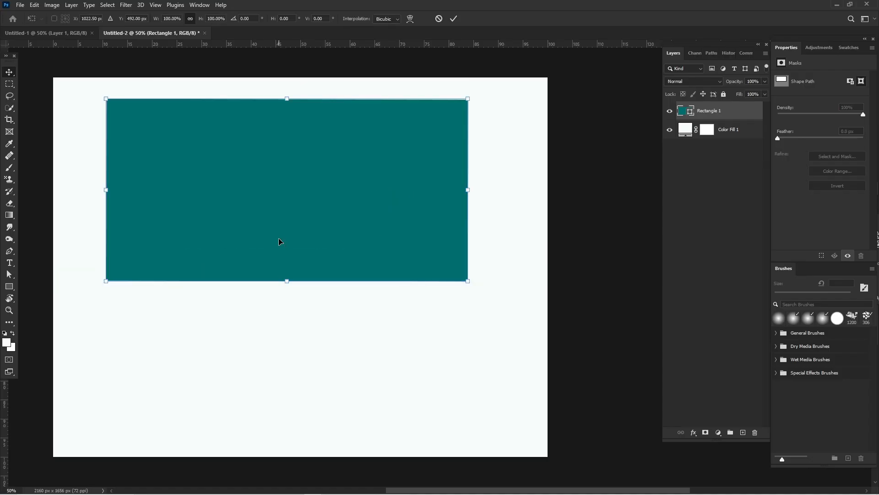
right_click(288, 242)
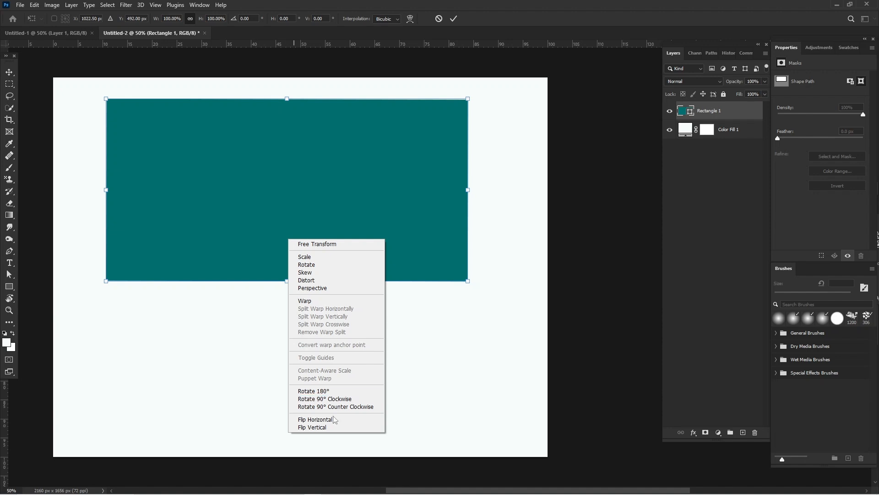
click(316, 301)
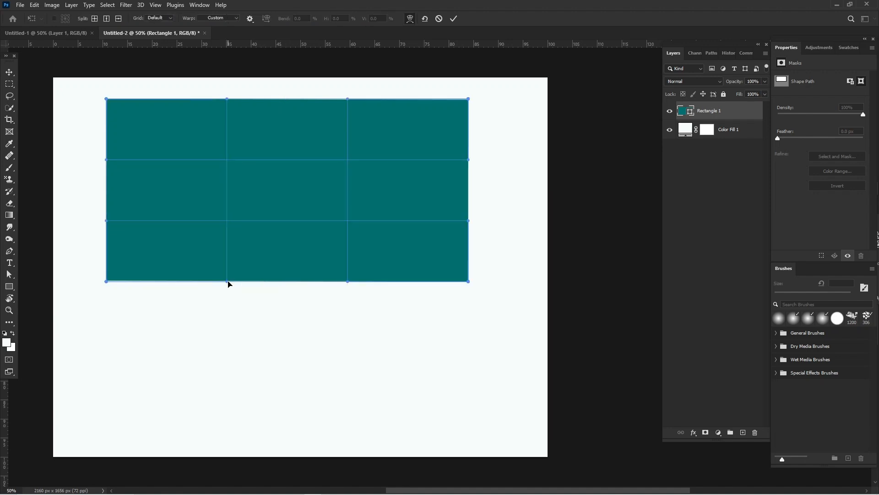
click(288, 281)
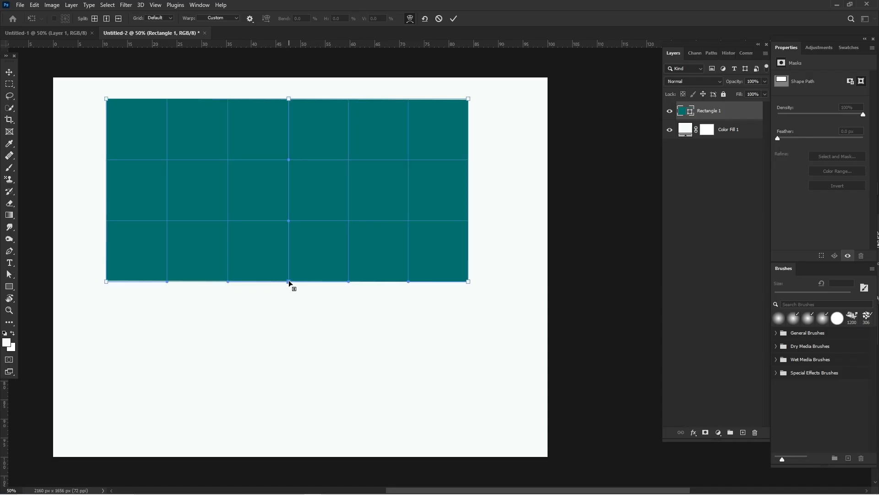
drag(288, 281, 293, 230)
key(Return)
key(v)
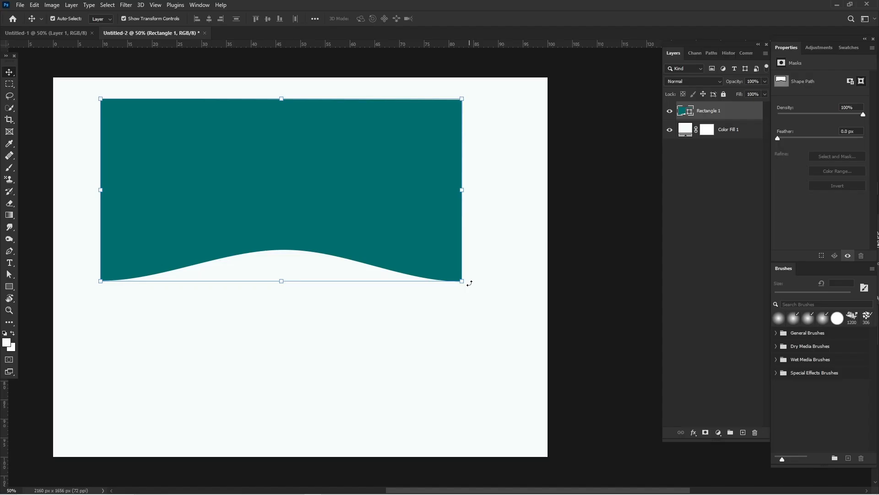
Step: Rotate the warped shape about 45.5° counter-clockwise, scale it to about 83% and place it over the canvas's upper-left corner
drag(469, 283, 464, 130)
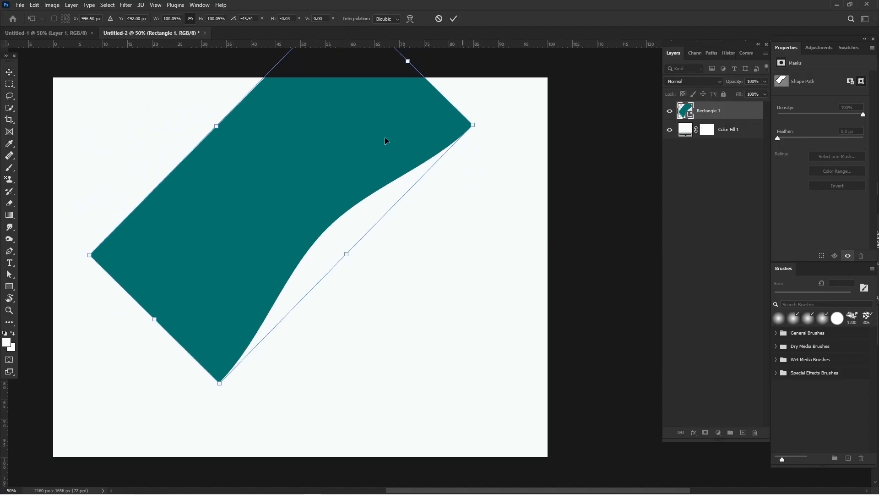
drag(384, 141, 263, 131)
drag(329, 103, 260, 118)
drag(183, 128, 154, 78)
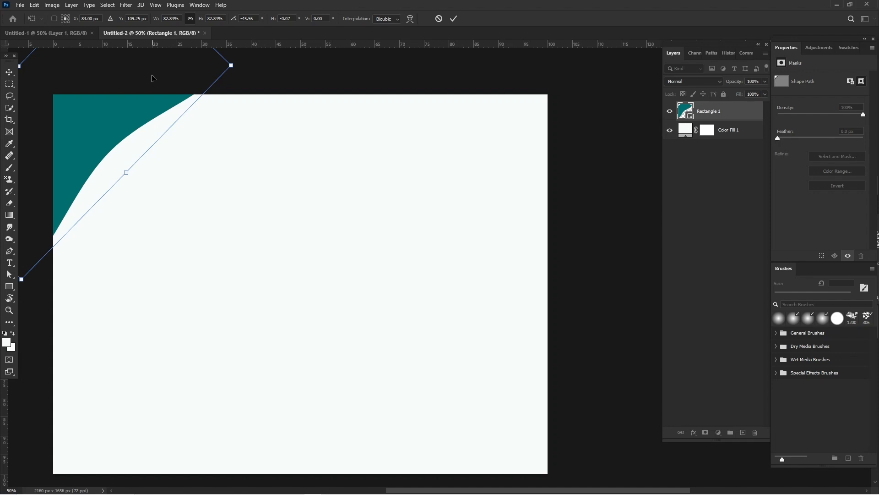
key(Return)
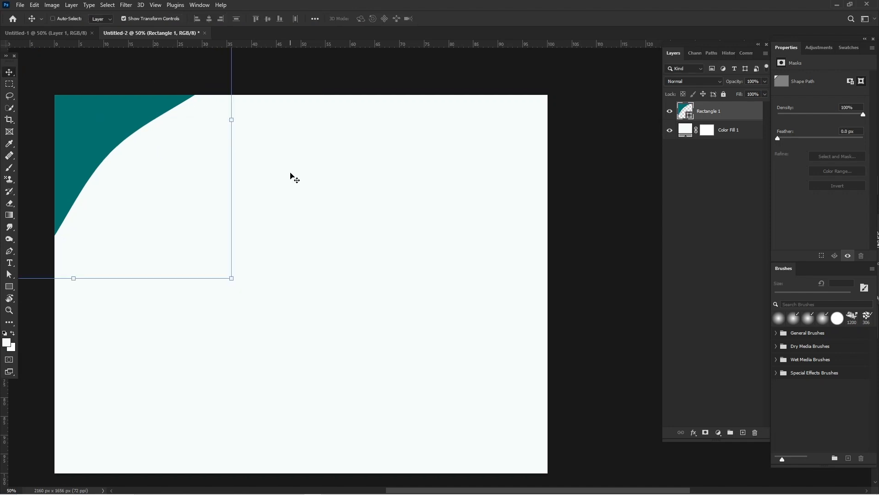
key(ctrl+minus)
click(452, 88)
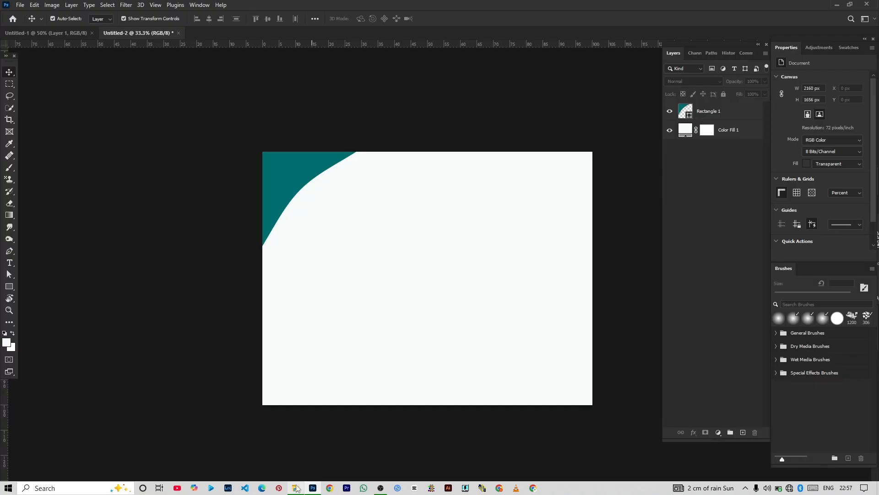
Step: Place download (10).jpeg, the navy and gold wave image from the cert folder, into the document
click(295, 488)
click(154, 116)
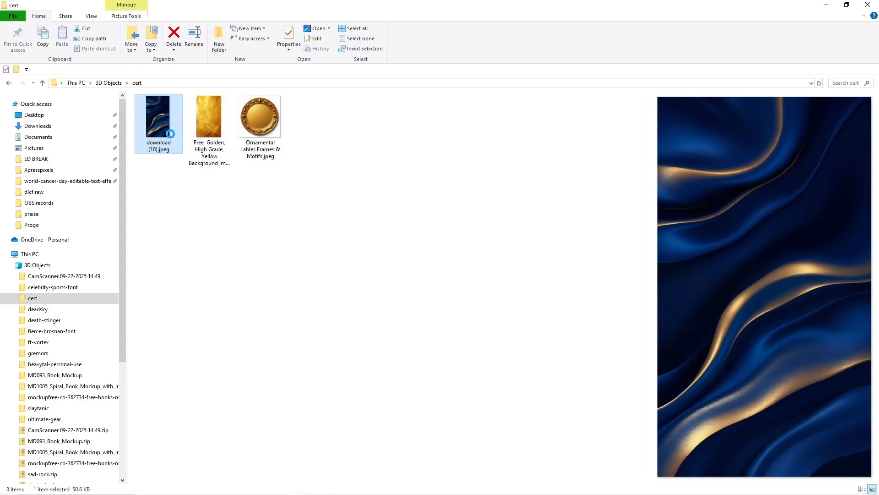
drag(158, 120, 334, 273)
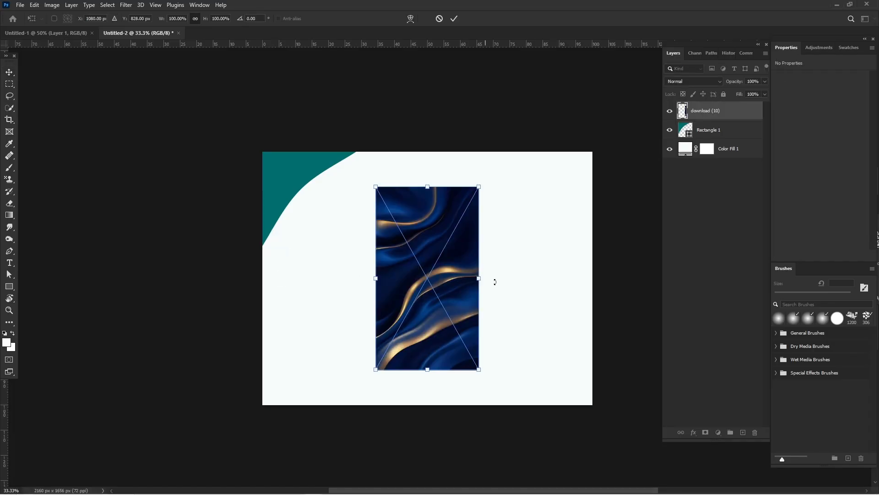
Step: Rotate the wave image about 43.7° clockwise, scale it to about 98% and cover the teal corner shape with it
drag(495, 277, 500, 344)
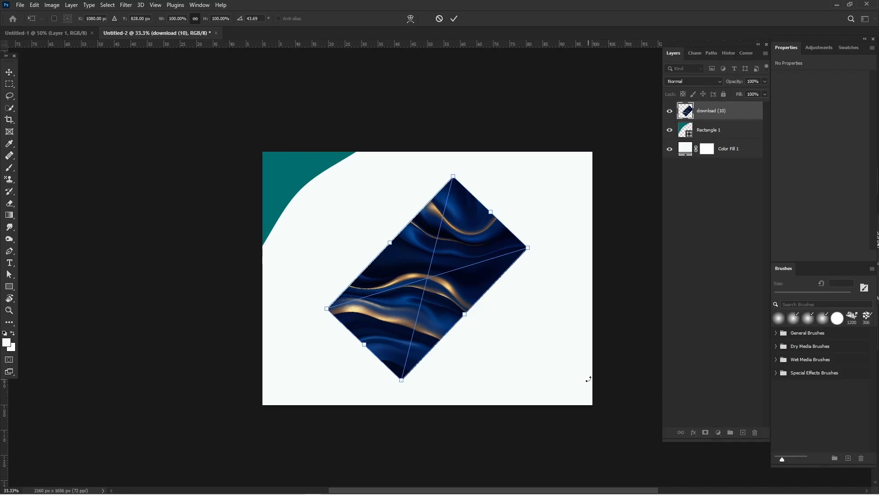
drag(462, 311, 307, 188)
key(Return)
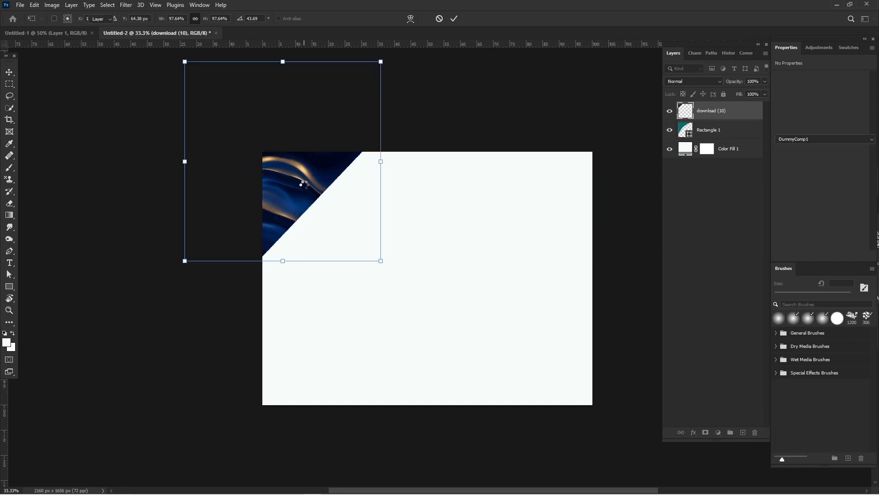
Step: Clip the wave image to the curved corner shape with a clipping mask and deselect the layer
right_click(696, 115)
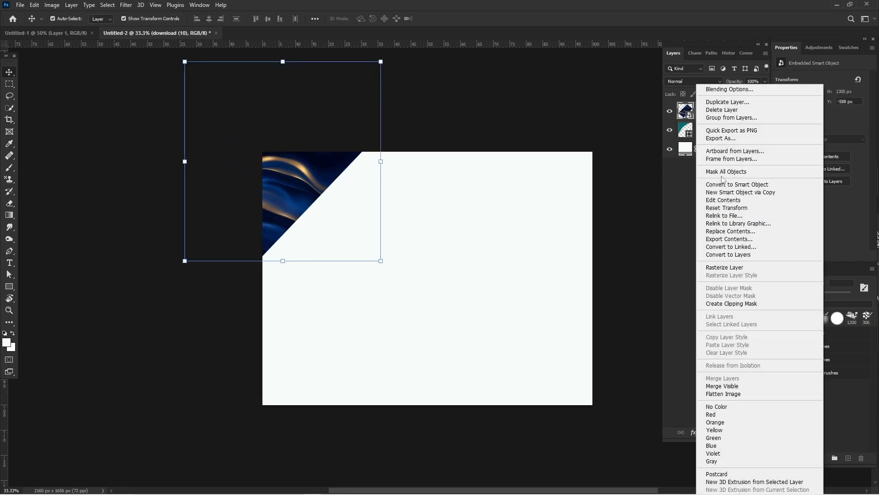
click(755, 304)
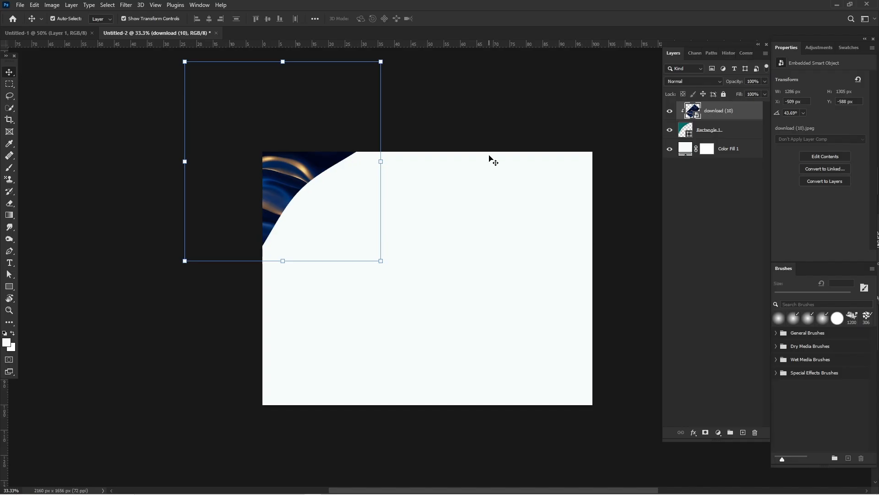
click(334, 145)
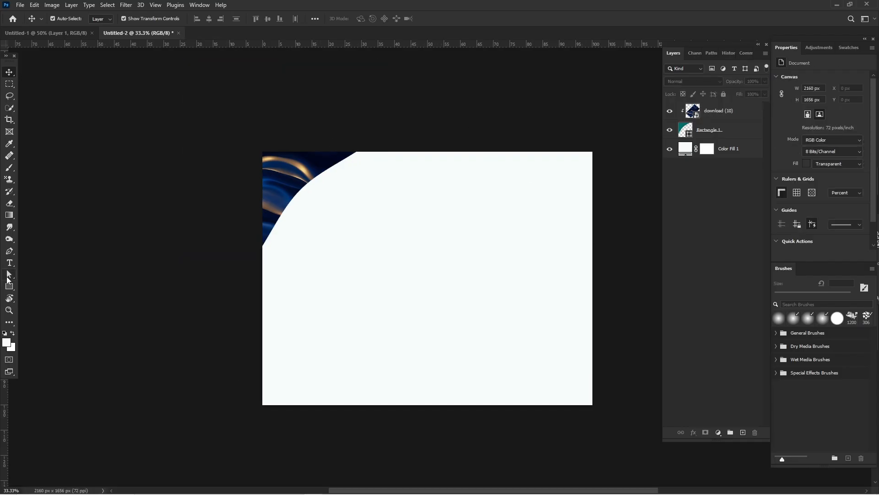
Step: Draw a thin horizontal rectangle about 1708 x 77 px across the middle of the canvas, reaching its right edge
click(10, 280)
click(11, 290)
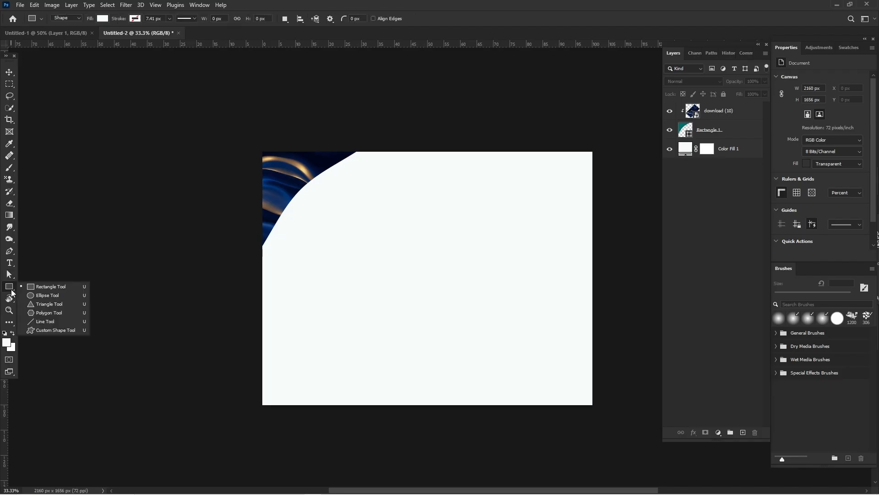
drag(337, 273, 592, 285)
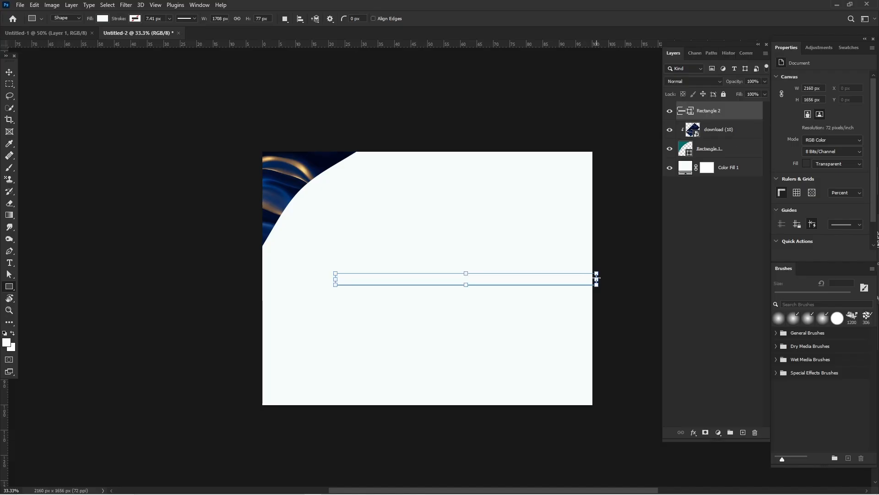
Step: Center the thin rectangle horizontally on the canvas, fill it with the recently used teal and deselect it
key(v)
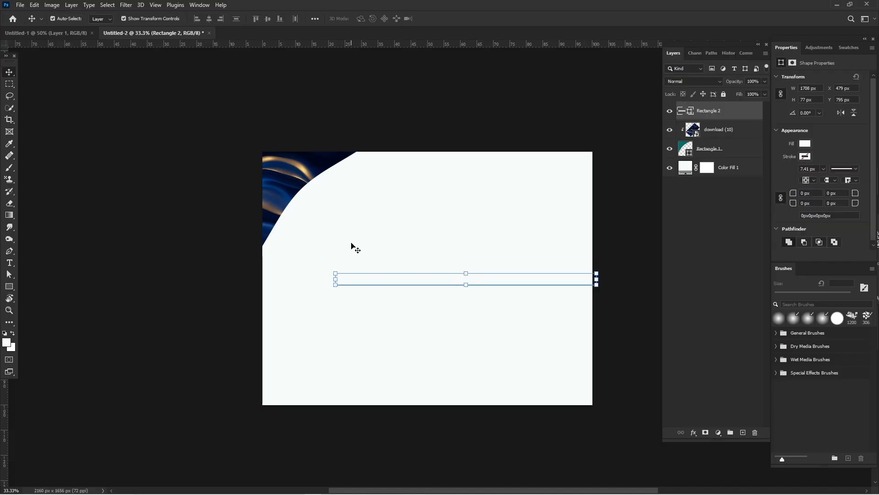
drag(408, 279, 370, 279)
click(805, 144)
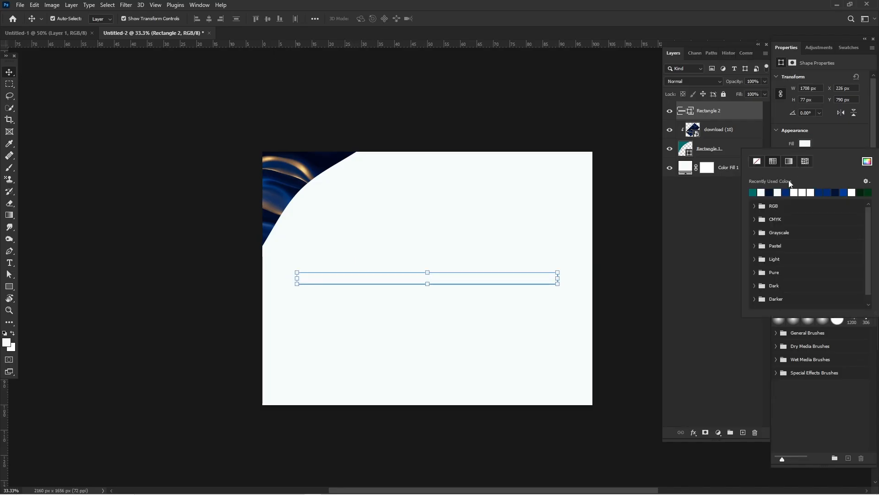
click(753, 191)
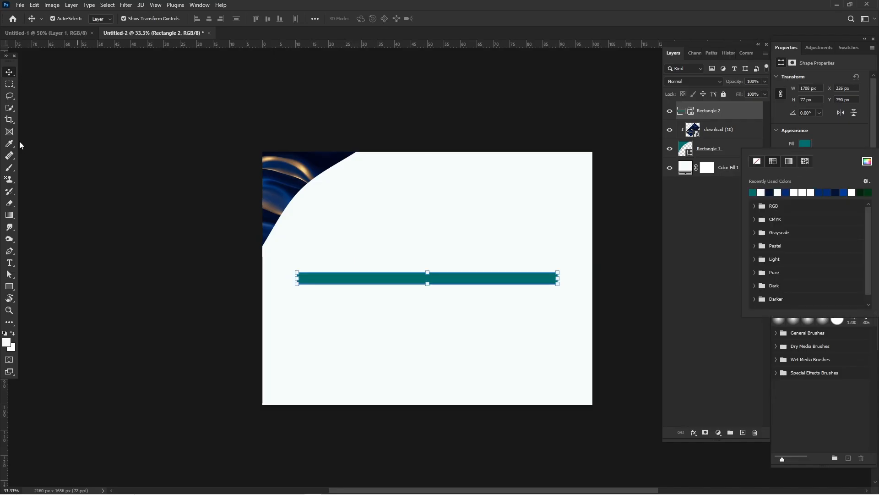
click(65, 95)
click(65, 95)
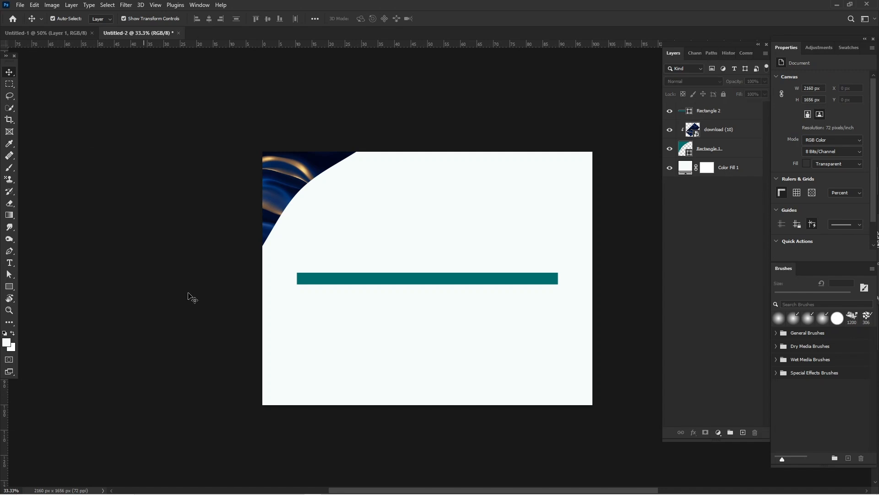
Step: Warp the teal bar with a vertical split at its middle, bending the center upward into a gentle arch
click(433, 280)
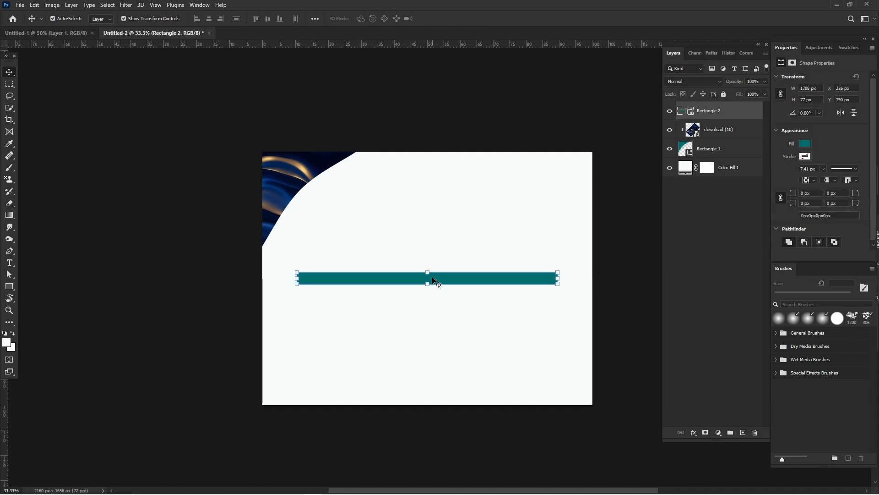
key(ctrl+t)
right_click(435, 280)
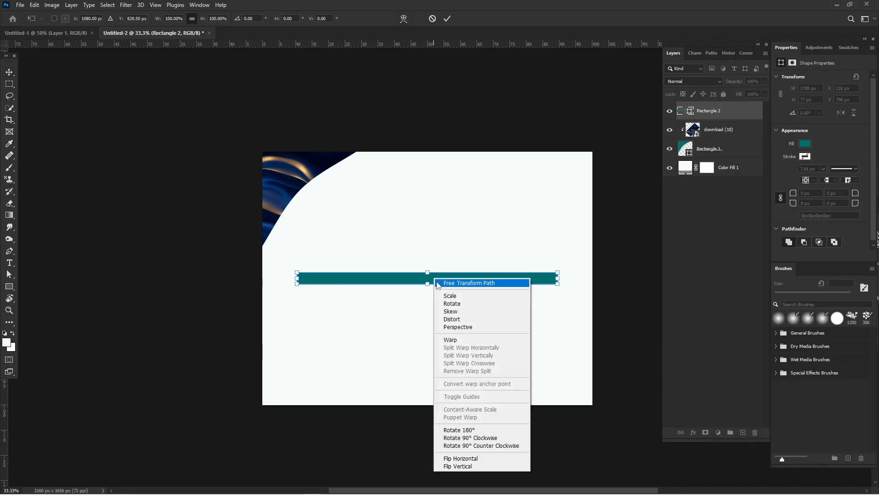
click(454, 339)
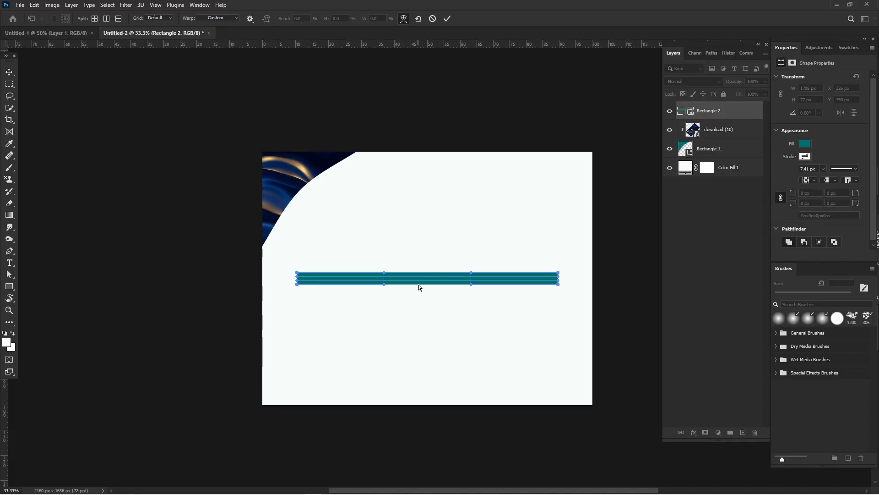
key(alt)
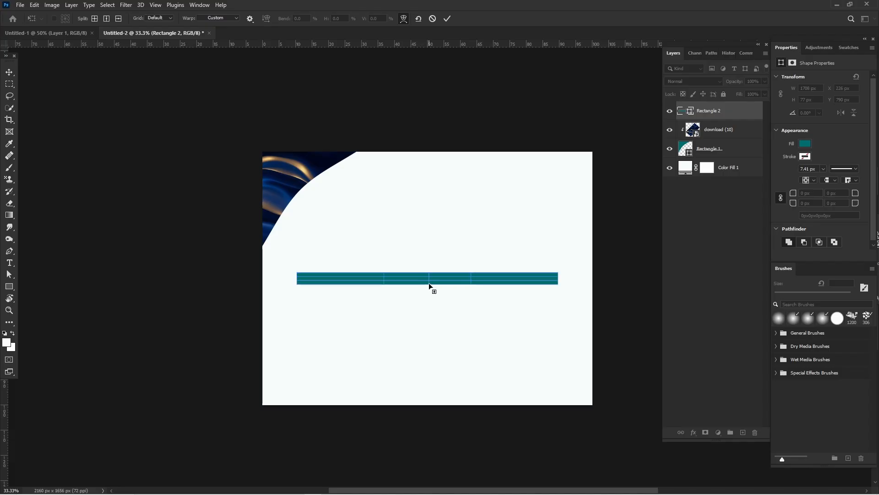
click(429, 285)
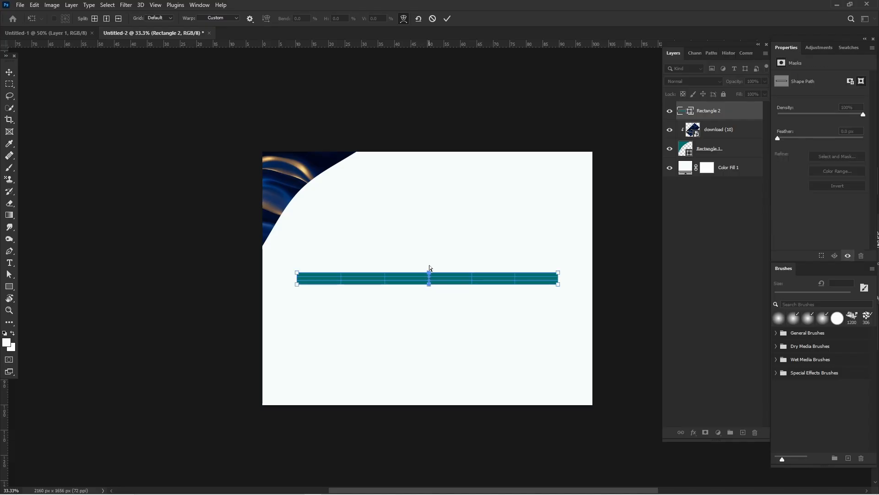
mouse_move(430, 277)
mouse_down()
mouse_move(430, 257)
mouse_move(429, 272)
mouse_up()
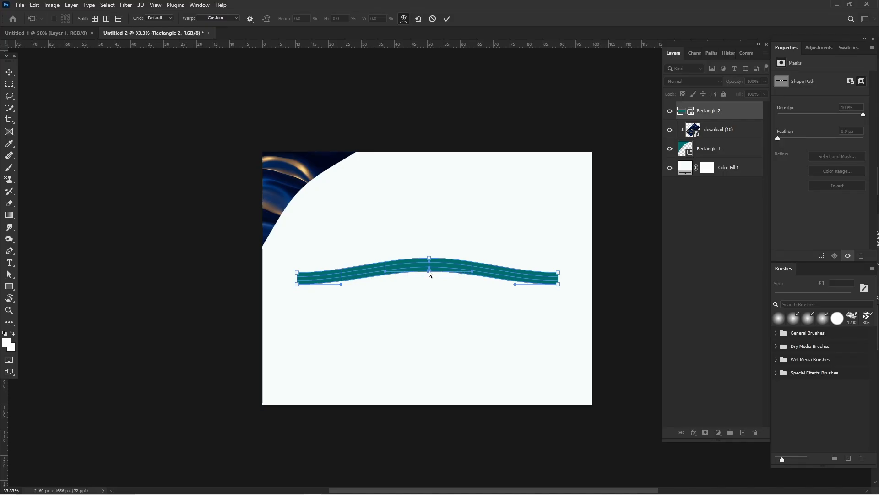
key(Return)
click(403, 187)
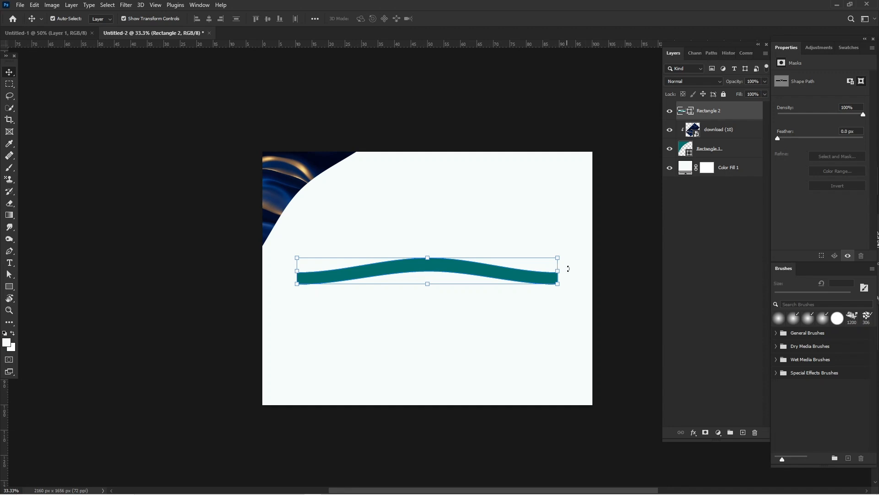
Step: Rotate the arched teal bar about 45.9° counterclockwise, scale it to about 80% and lay it across the navy corner shape
drag(560, 248, 545, 222)
drag(531, 201, 513, 173)
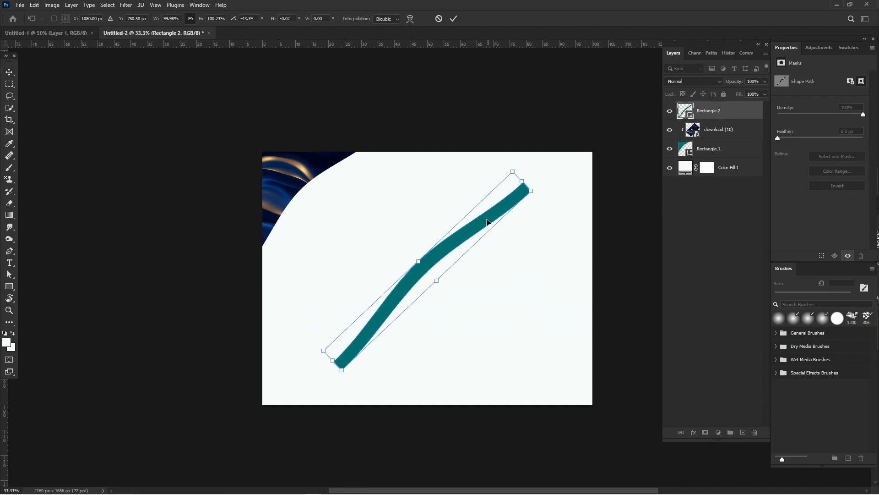
drag(486, 221, 357, 124)
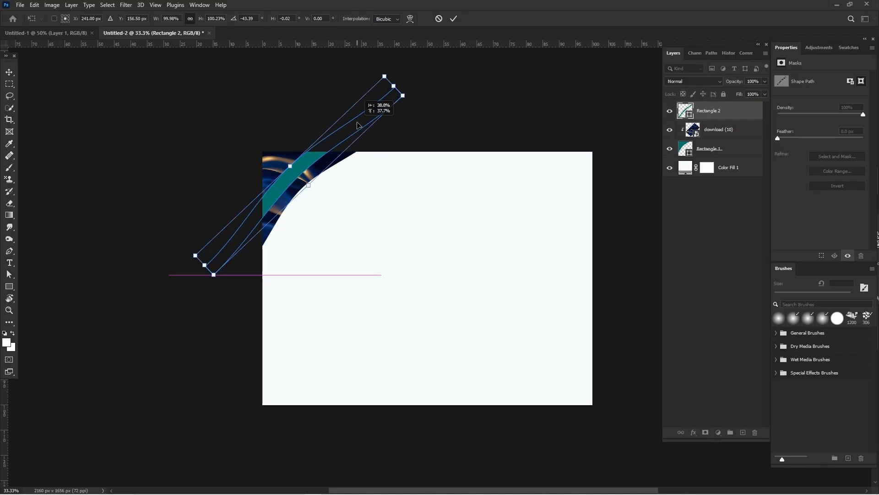
mouse_move(388, 88)
mouse_down()
mouse_move(366, 110)
mouse_move(359, 104)
mouse_move(376, 94)
mouse_up()
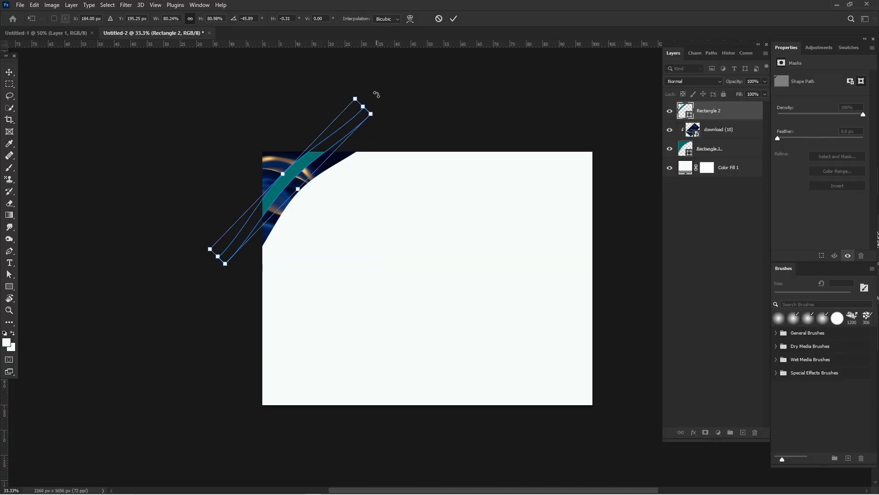
key(Return)
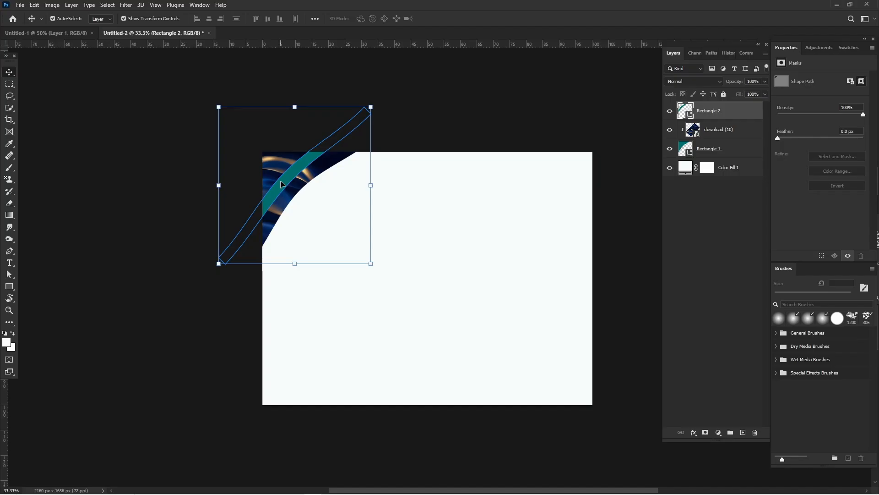
drag(282, 182, 283, 185)
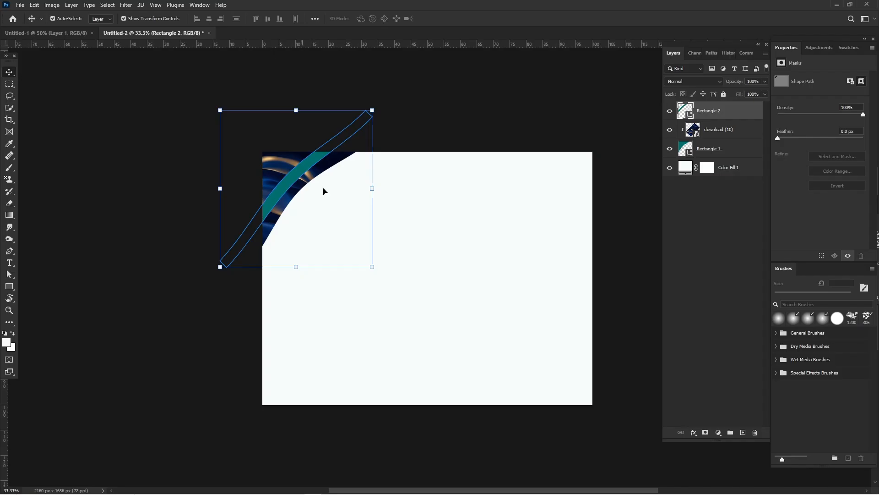
click(304, 415)
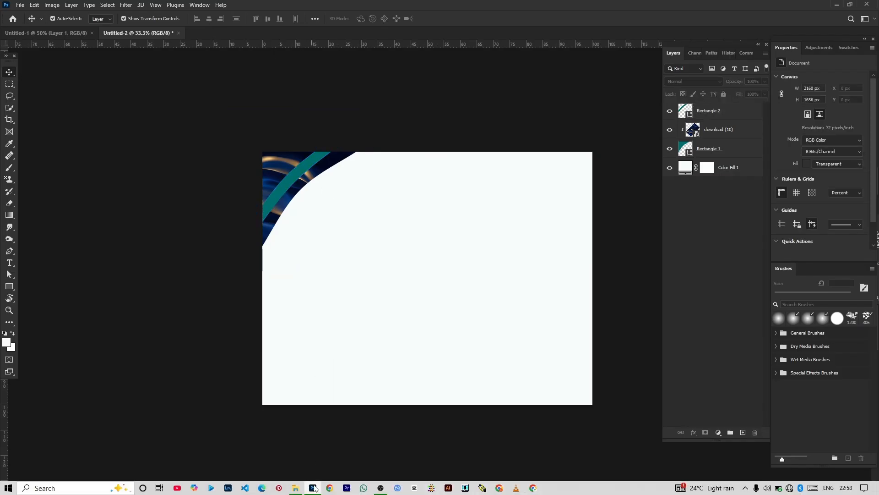
Step: Place the gold texture image from the cert folder into the document and duplicate its layer, hiding the original
click(295, 492)
click(214, 130)
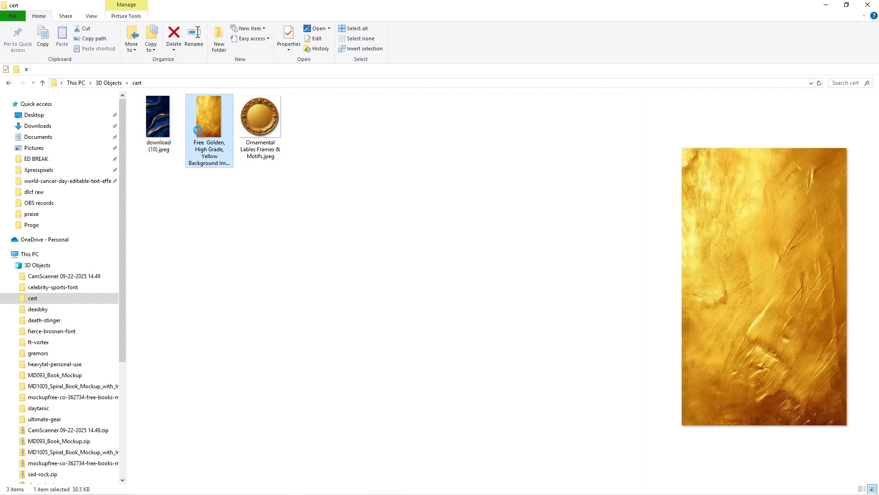
drag(207, 123, 379, 306)
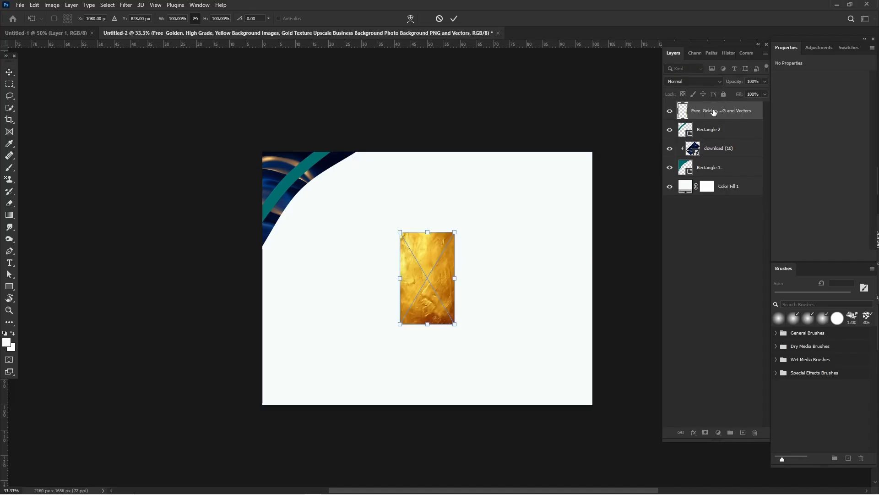
key(Return)
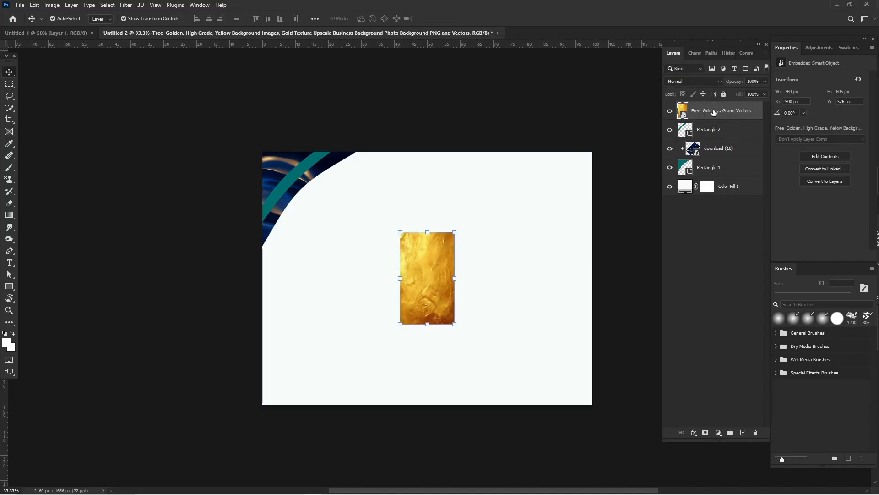
key(ctrl+j)
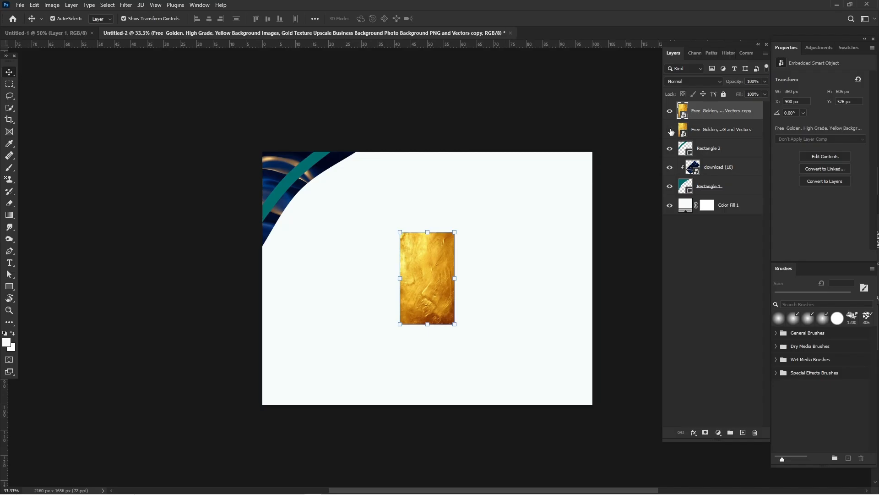
click(670, 132)
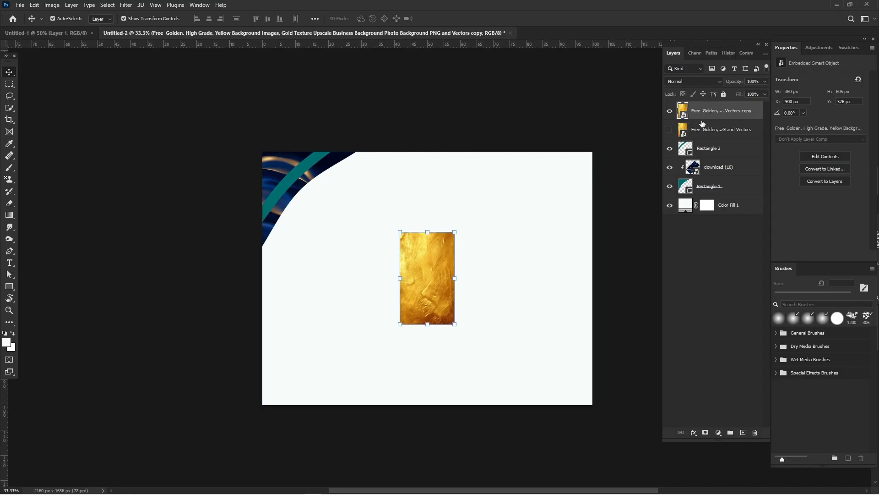
Step: Rotate the gold texture copy about 46.2° clockwise, scale it to about 134% and cover the teal band in the corner with it
click(427, 225)
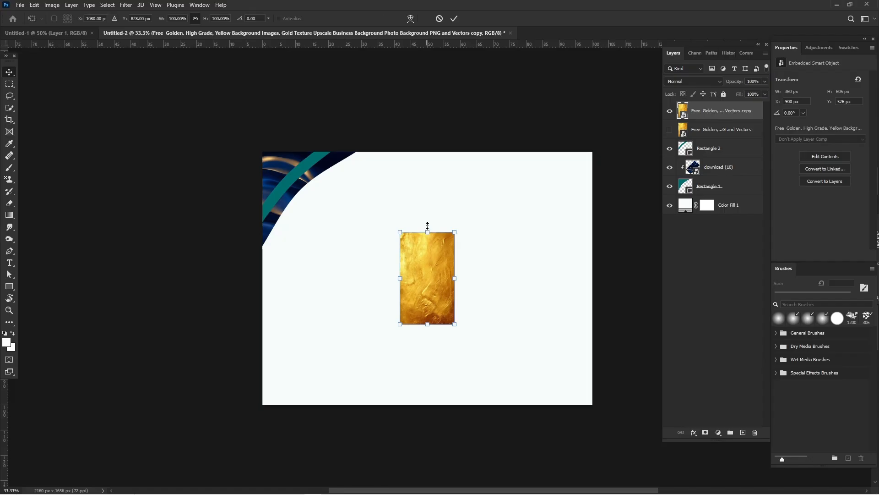
drag(427, 226, 460, 136)
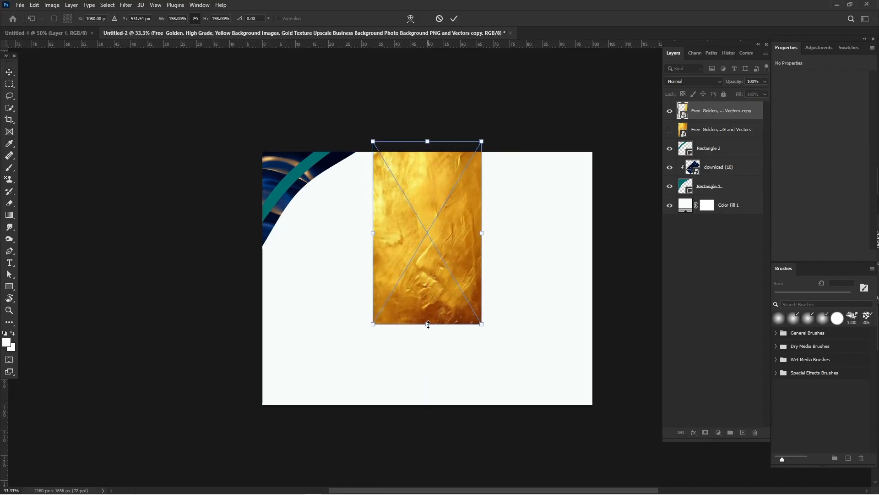
drag(428, 324, 316, 366)
drag(395, 323, 222, 212)
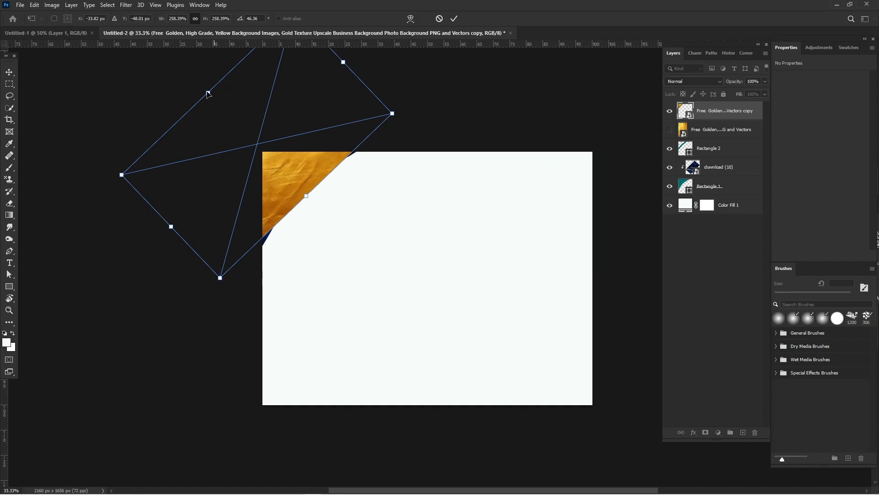
mouse_move(248, 140)
mouse_down()
mouse_move(268, 162)
mouse_move(261, 148)
mouse_up()
key(Return)
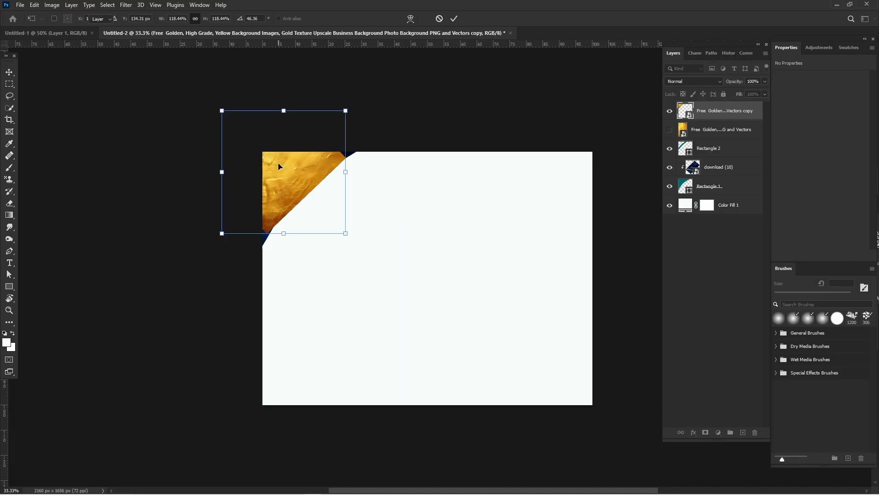
key(v)
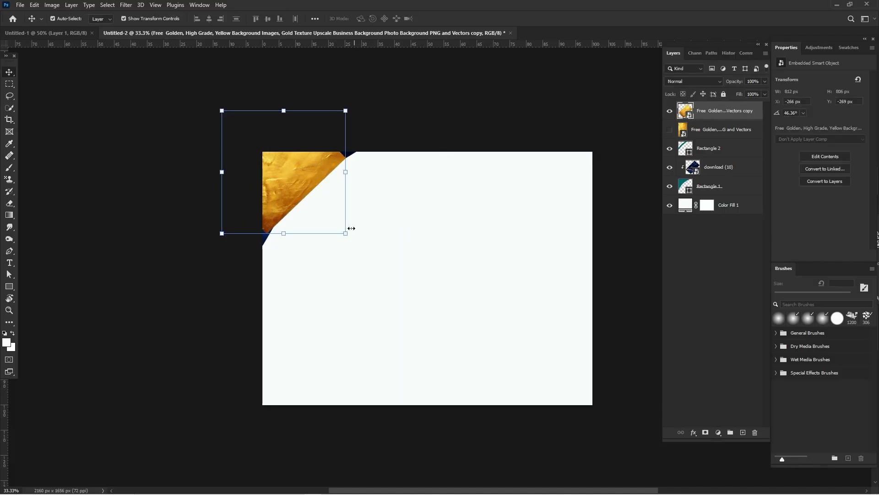
drag(347, 234, 353, 243)
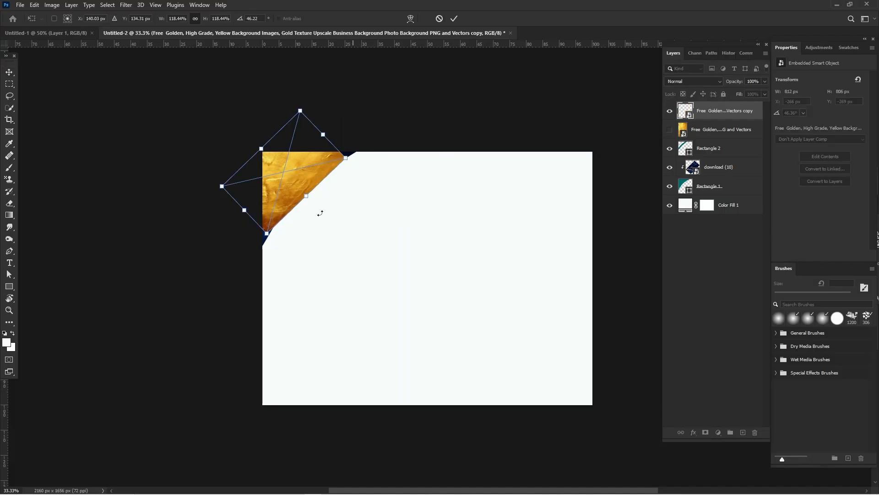
drag(305, 196, 316, 204)
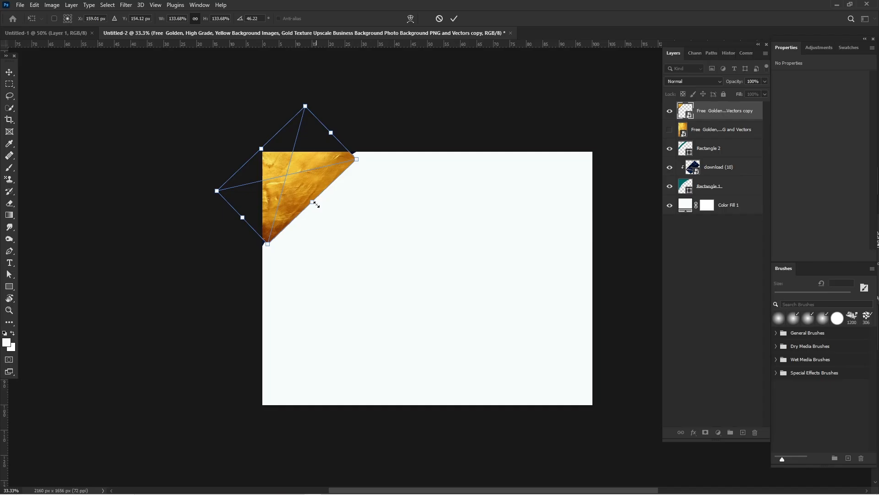
key(Return)
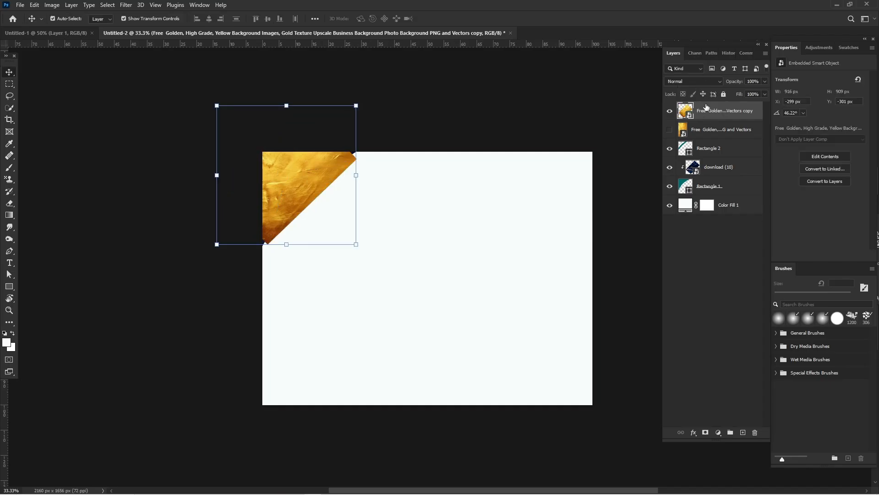
Step: Move the gold texture copy directly above the Rectangle 2 layer, clip it to the band with a clipping mask and deselect
drag(706, 108, 711, 143)
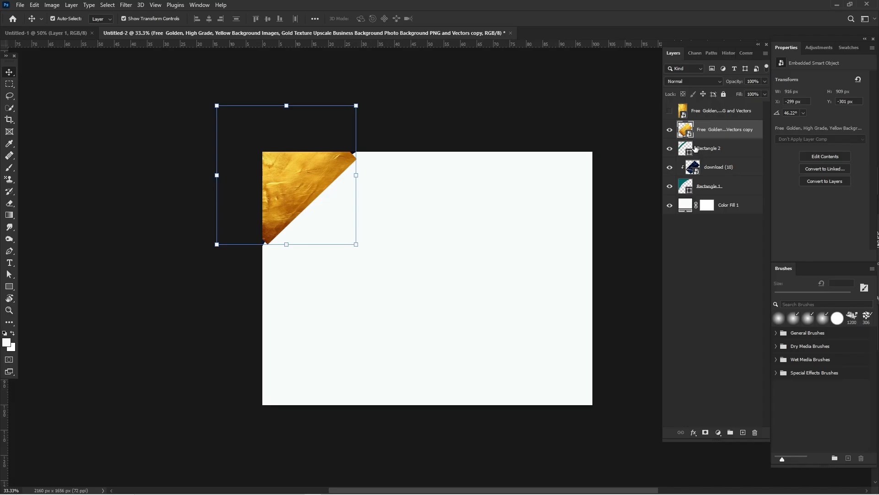
right_click(712, 129)
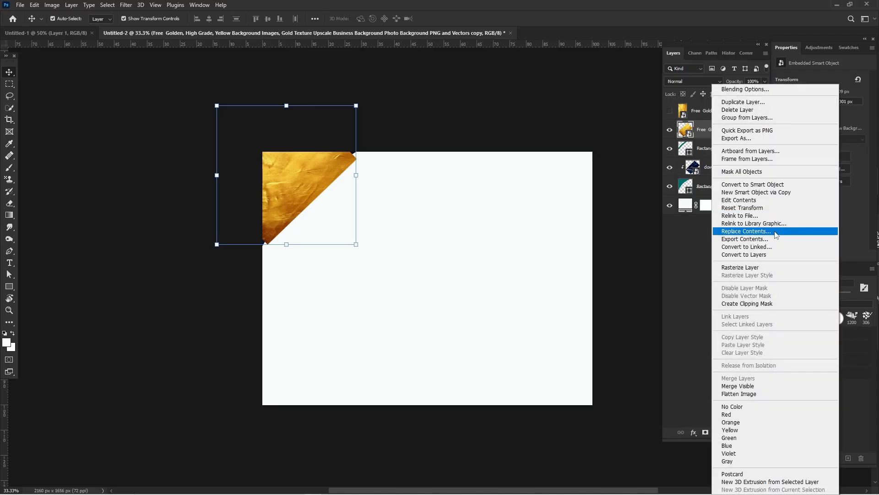
click(768, 304)
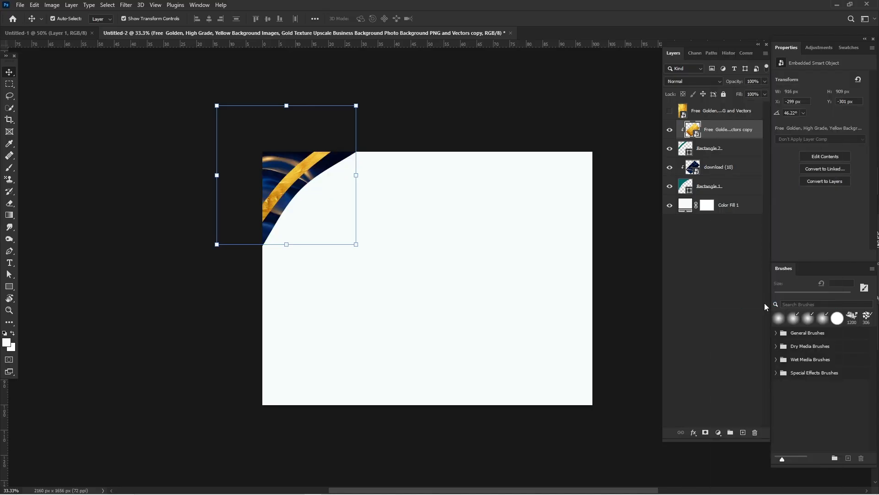
click(491, 145)
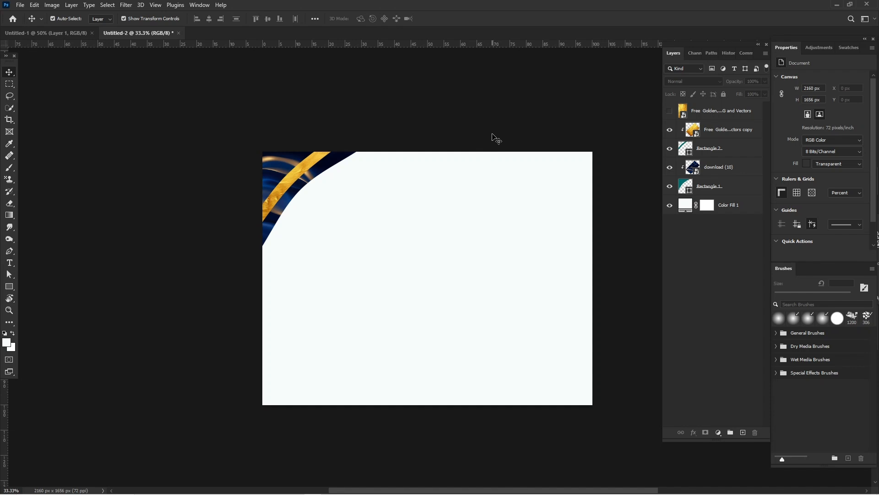
Step: Group the gold band, the wave image and their two clipping shapes from the corner decoration
drag(124, 101, 442, 276)
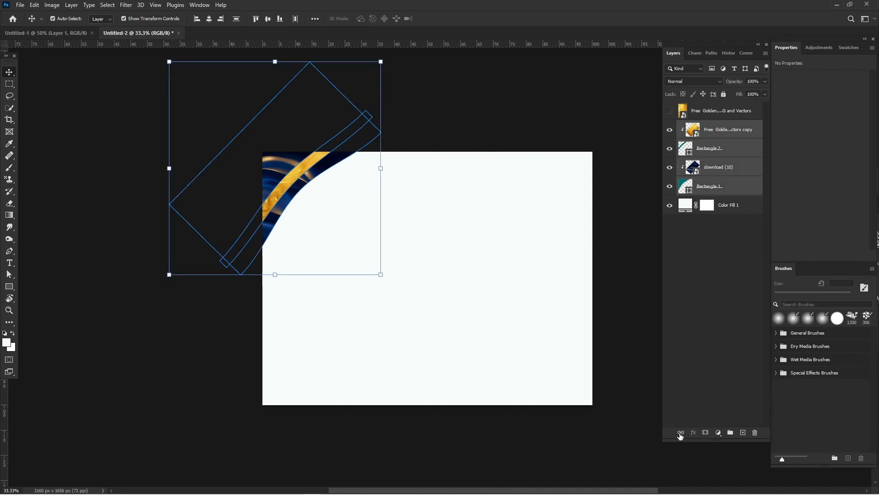
click(731, 433)
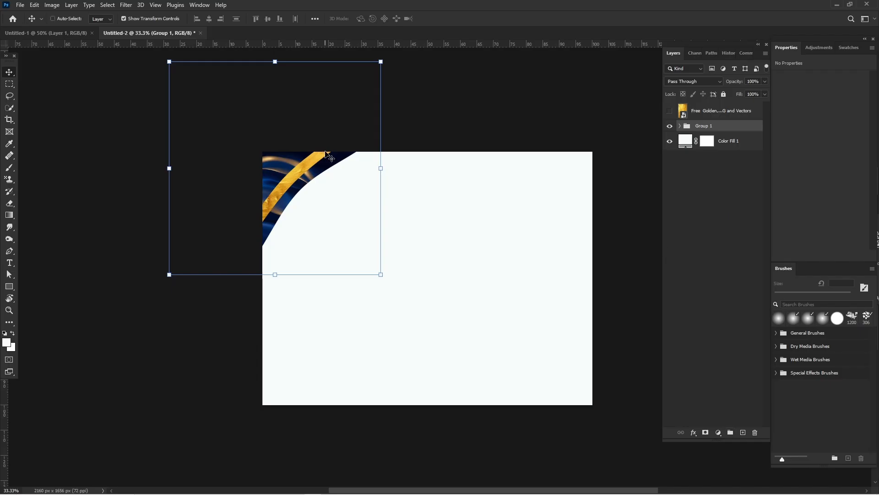
Step: Duplicate the corner decoration group and move all four layers of the copy to the lower-right area of the canvas
key(ctrl+j)
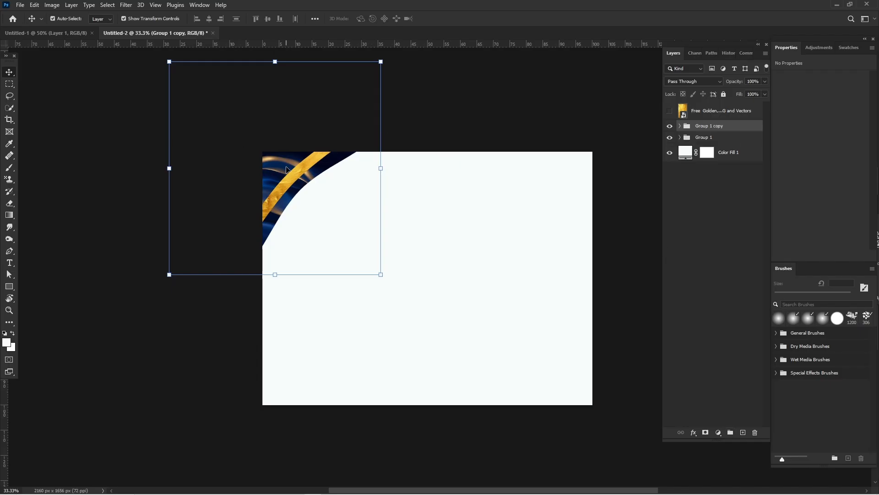
drag(286, 170, 352, 228)
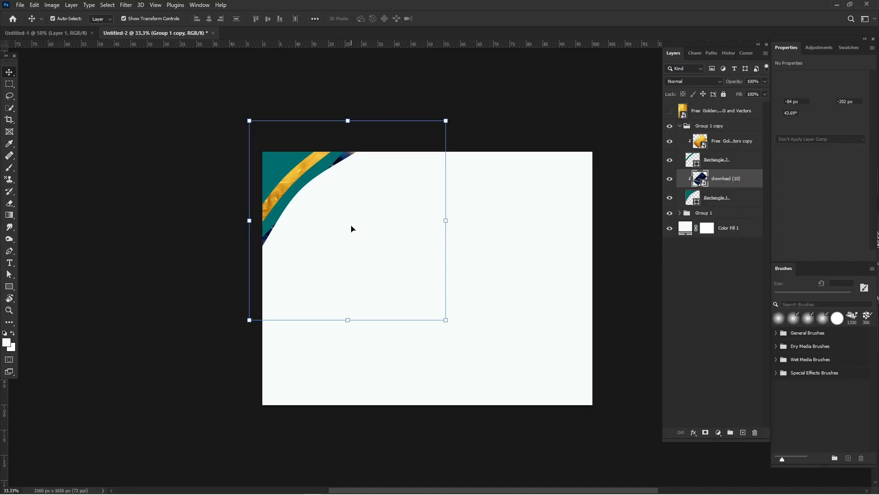
key(ctrl+z)
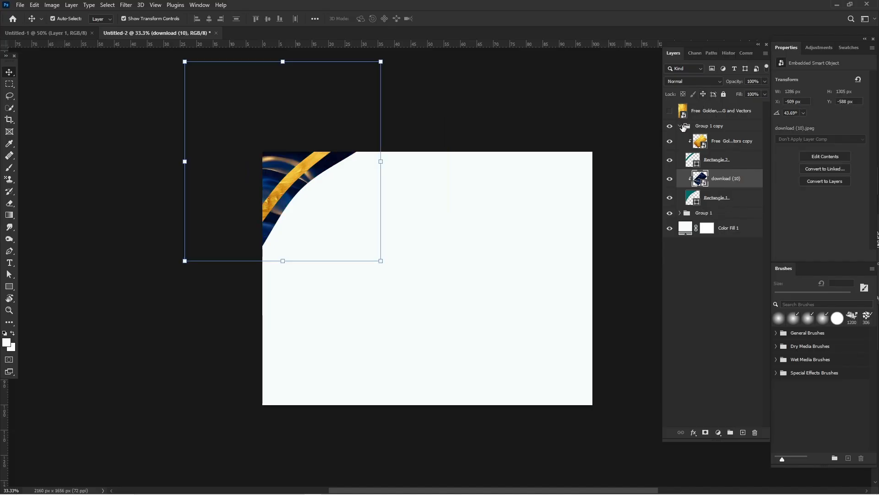
click(715, 141)
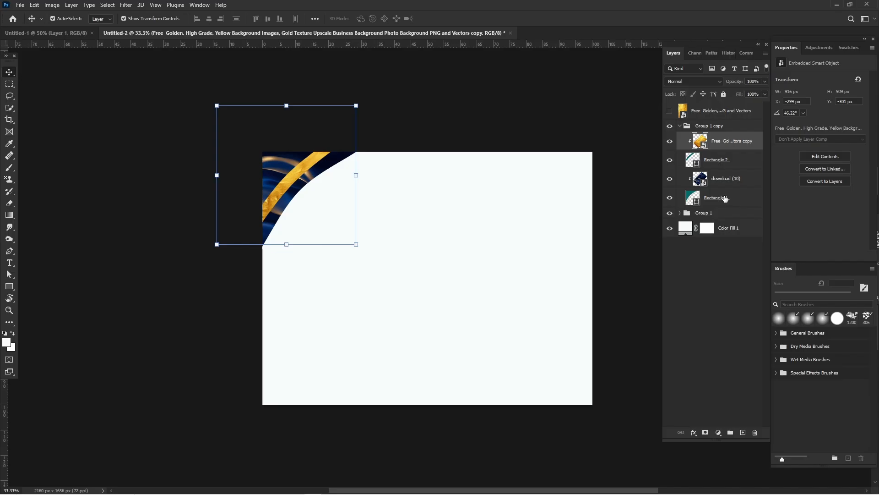
shift+click(725, 198)
drag(275, 188, 518, 336)
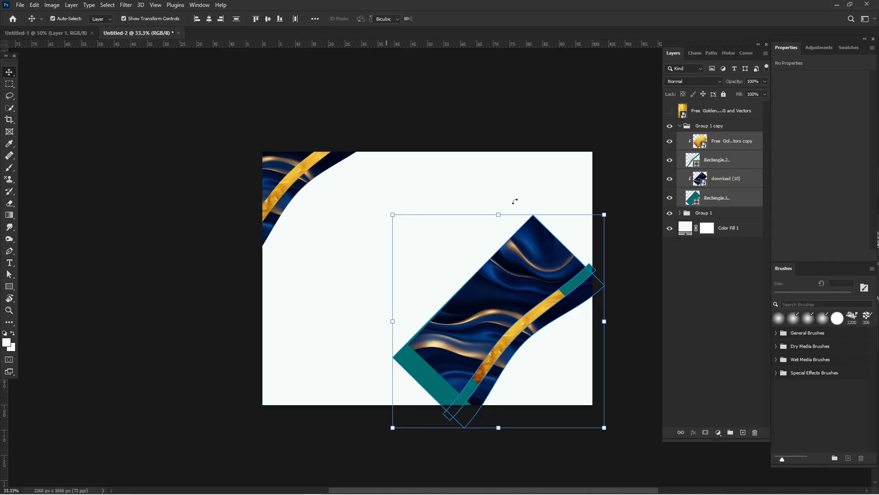
Step: Rotate the copied corner decoration 180°, fit it into the bottom-right corner of the certificate and deselect it
drag(514, 200, 581, 407)
drag(516, 340, 596, 412)
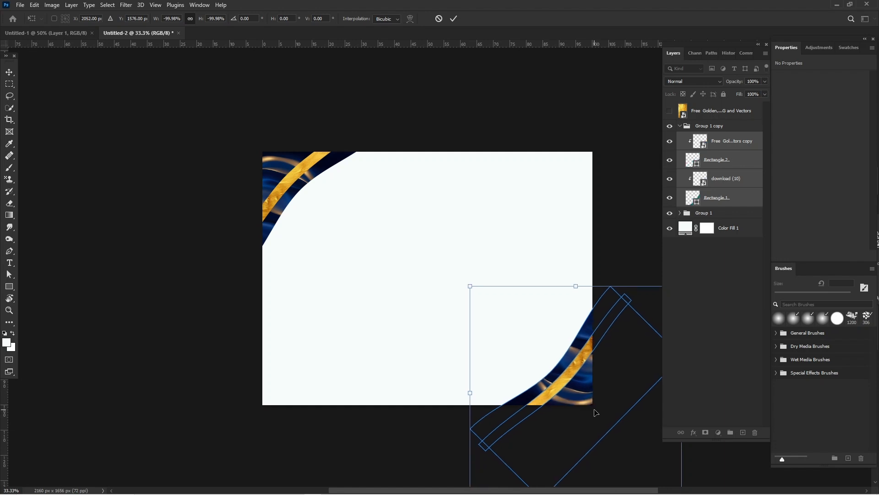
key(Return)
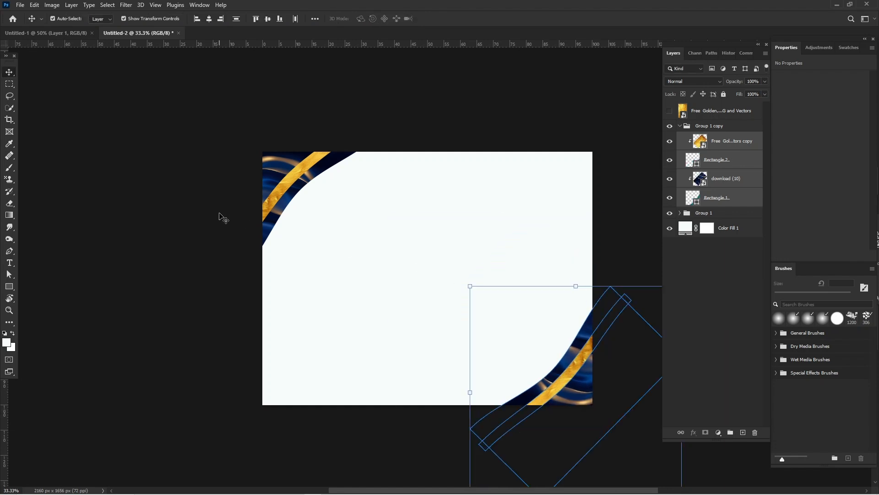
click(223, 218)
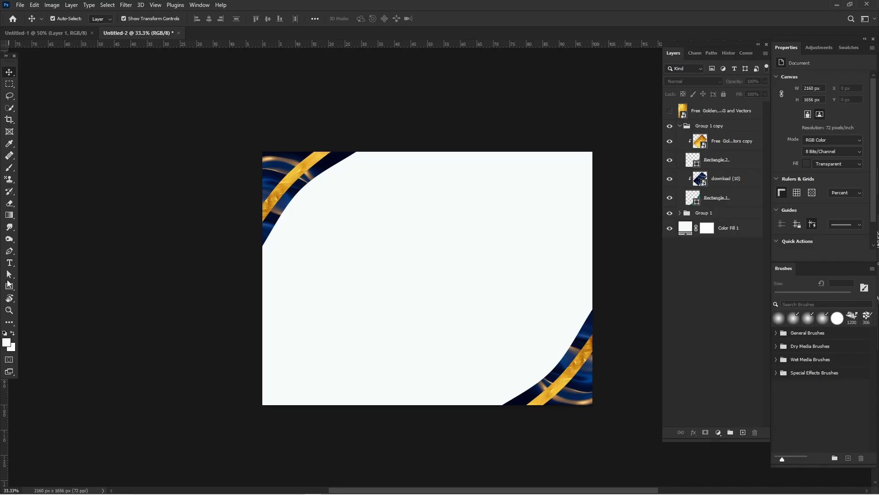
Step: Draw a white rectangle of about 1967 × 1493 px inside the certificate's edges and centre it on the canvas
click(11, 287)
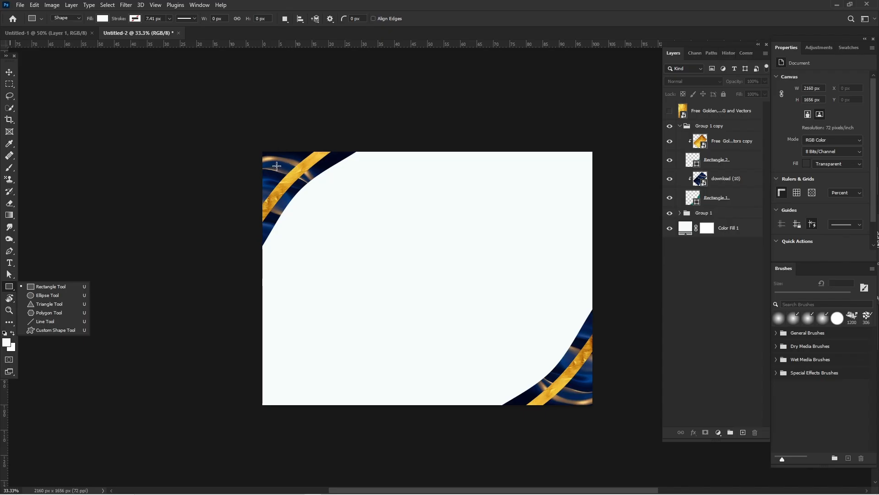
drag(277, 165, 577, 393)
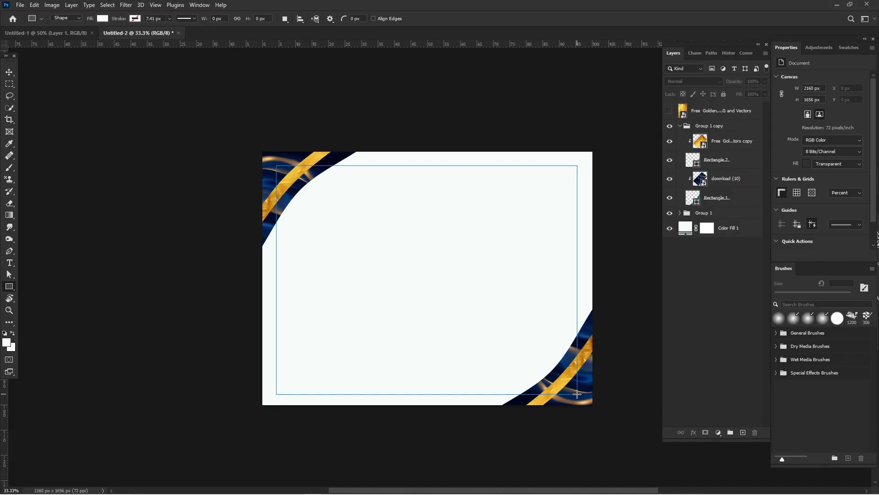
key(v)
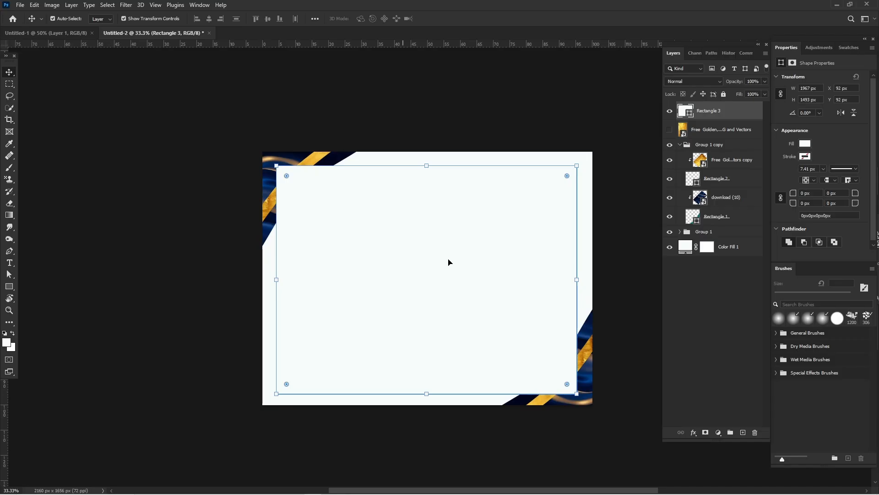
drag(449, 262, 504, 271)
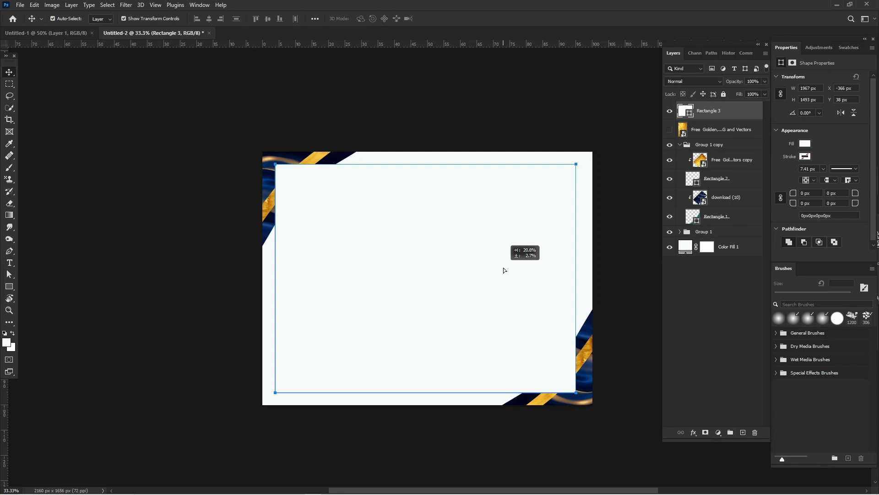
drag(503, 270, 504, 270)
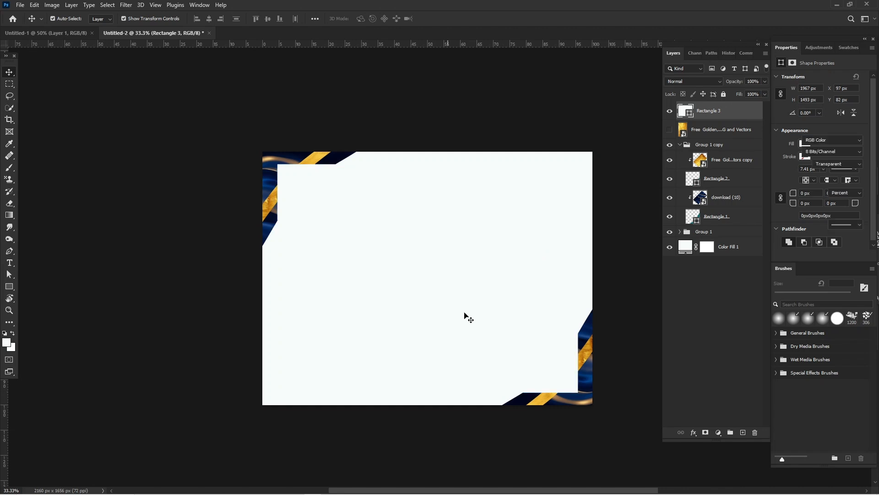
Step: Show the original gold texture above Rectangle 3, rotate it -90° and scale it to about 460% to cover the canvas
click(720, 113)
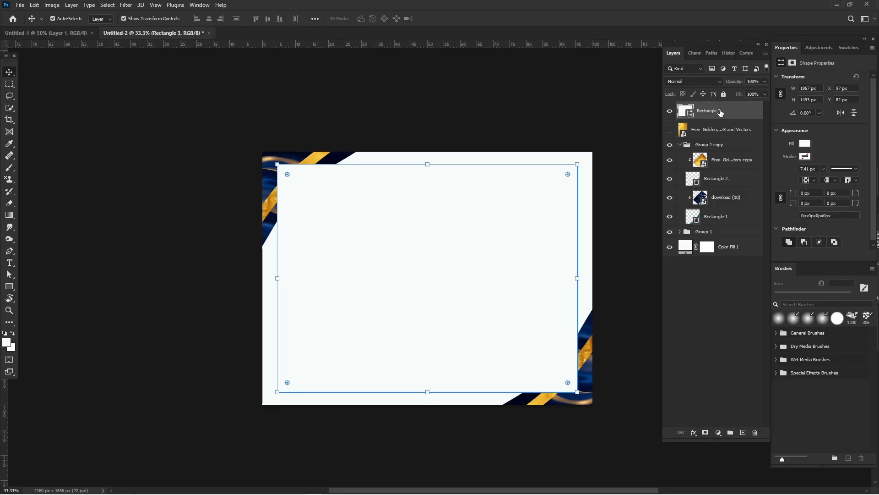
drag(720, 129, 709, 102)
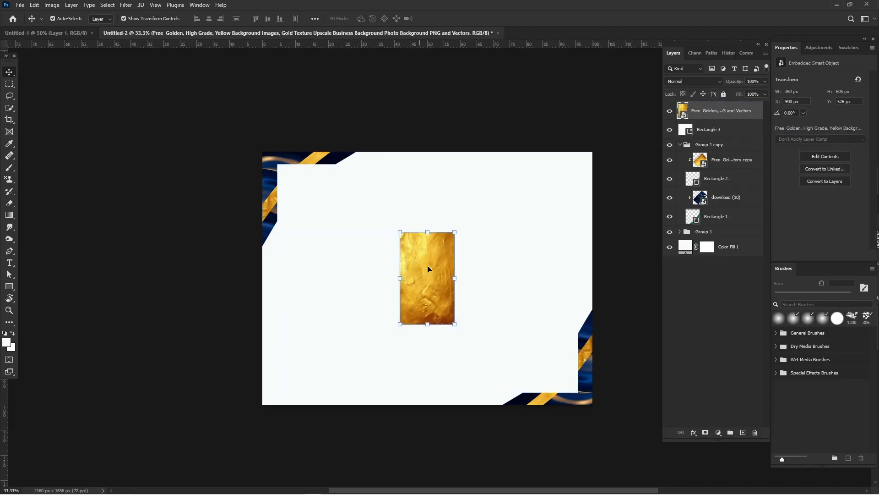
drag(400, 278, 307, 281)
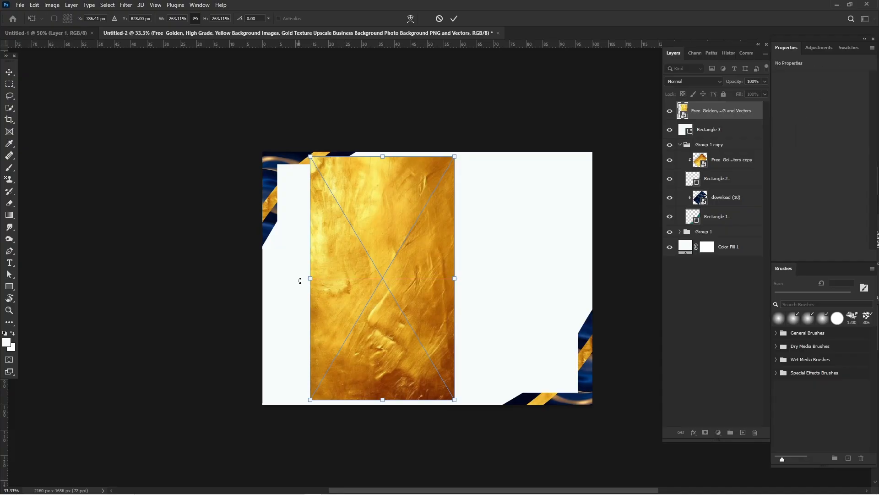
drag(300, 281, 398, 364)
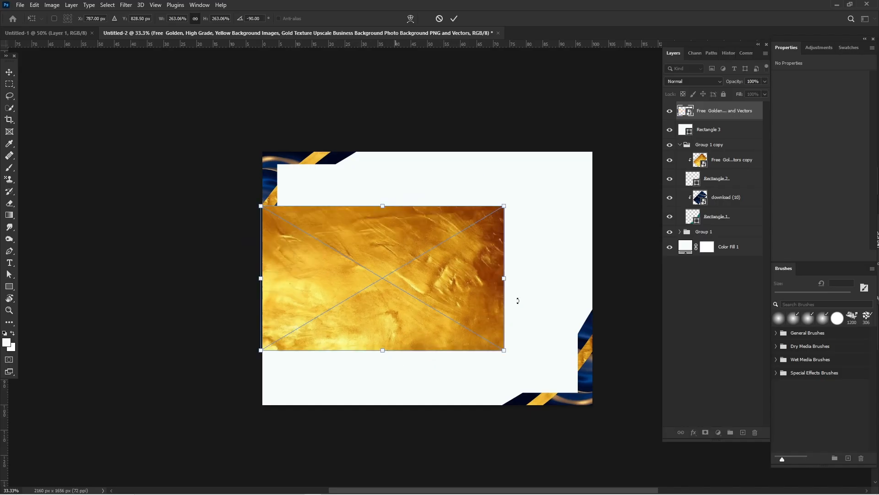
drag(503, 278, 644, 278)
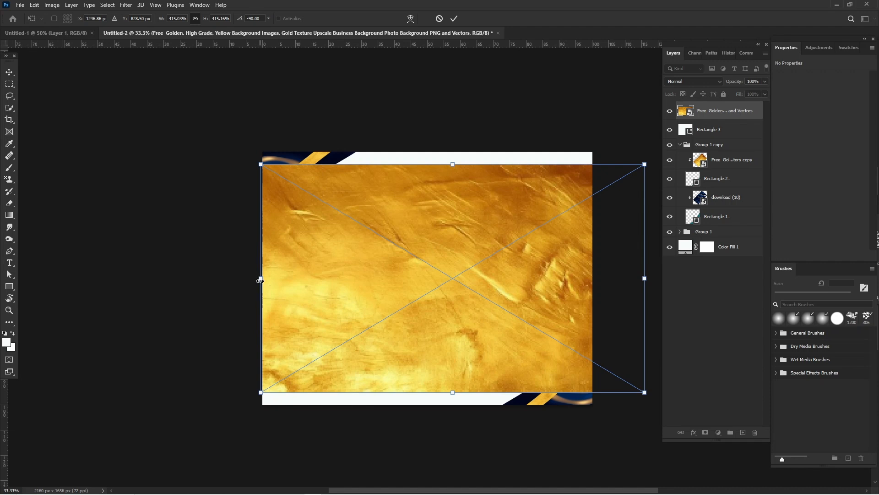
drag(261, 278, 221, 279)
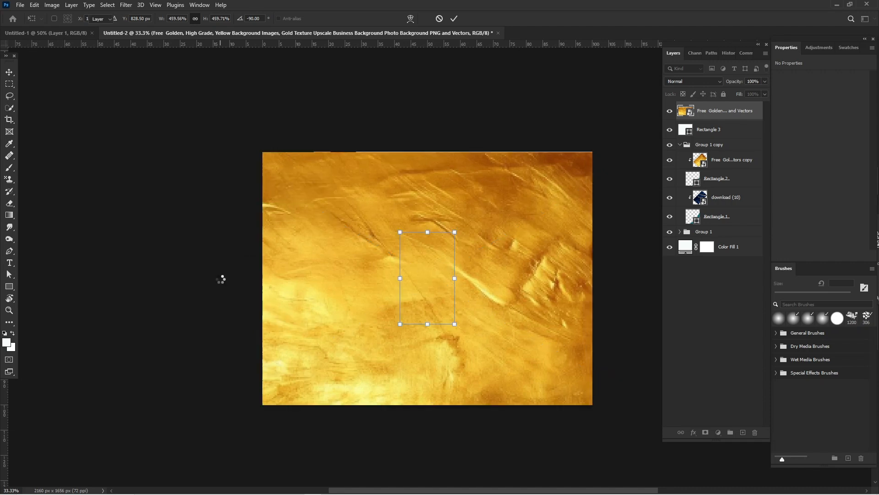
key(Return)
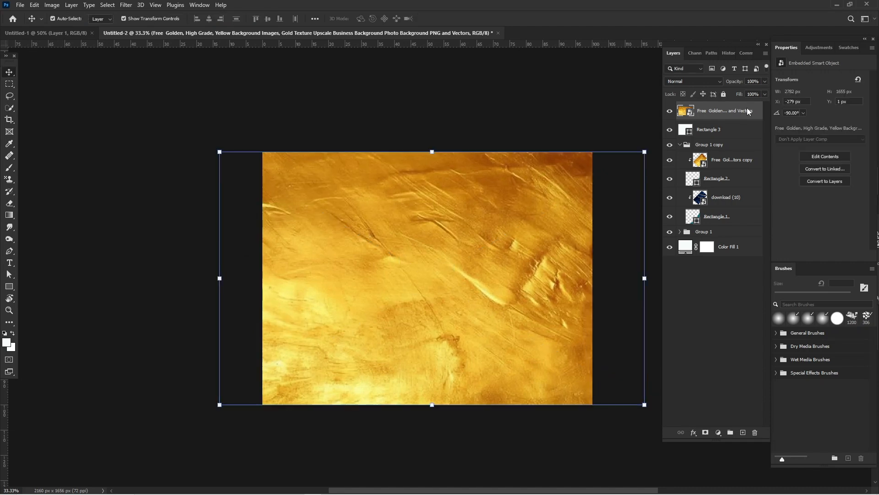
Step: Clip the gold texture to Rectangle 3 and move both layers beneath the corner groups, directly above Color Fill 1
right_click(731, 111)
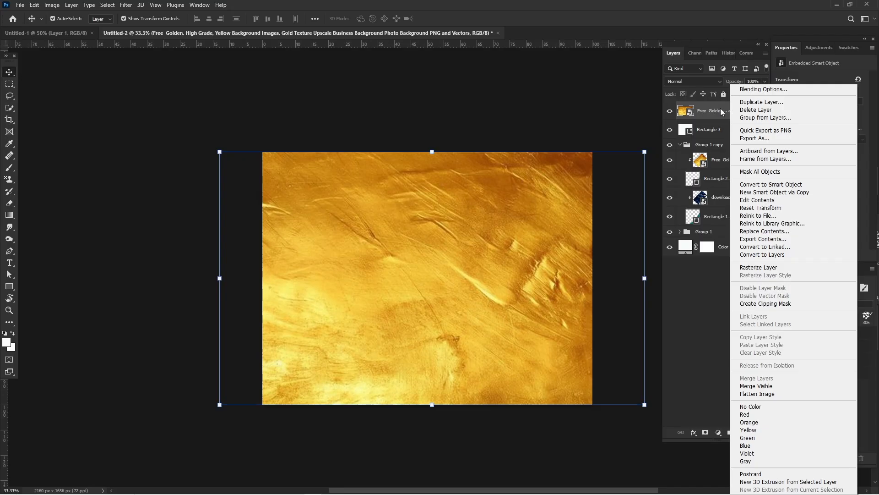
click(712, 182)
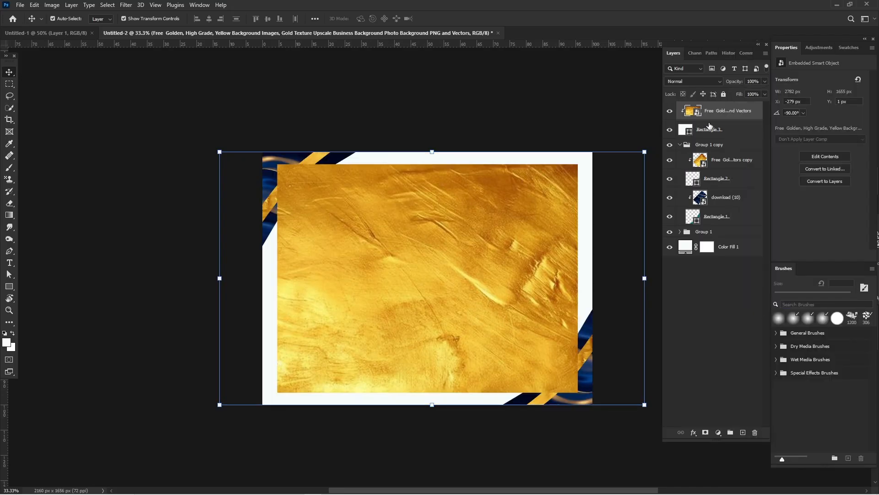
ctrl+click(726, 132)
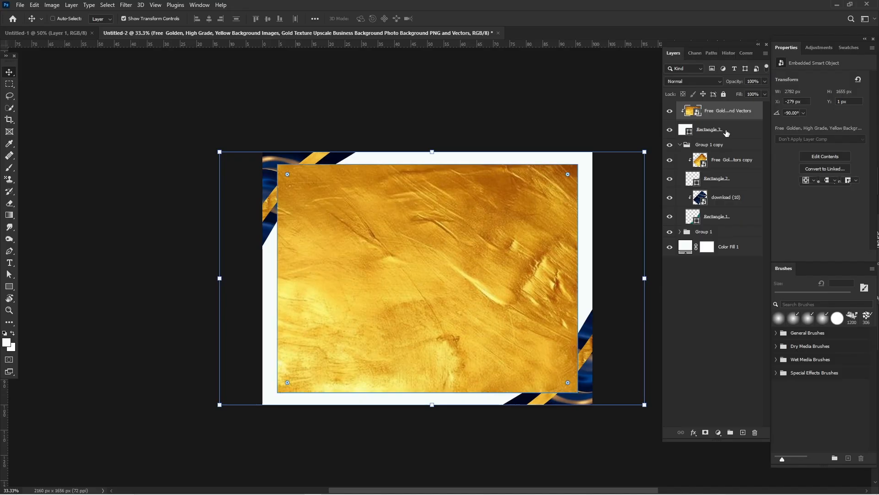
click(726, 132)
click(680, 144)
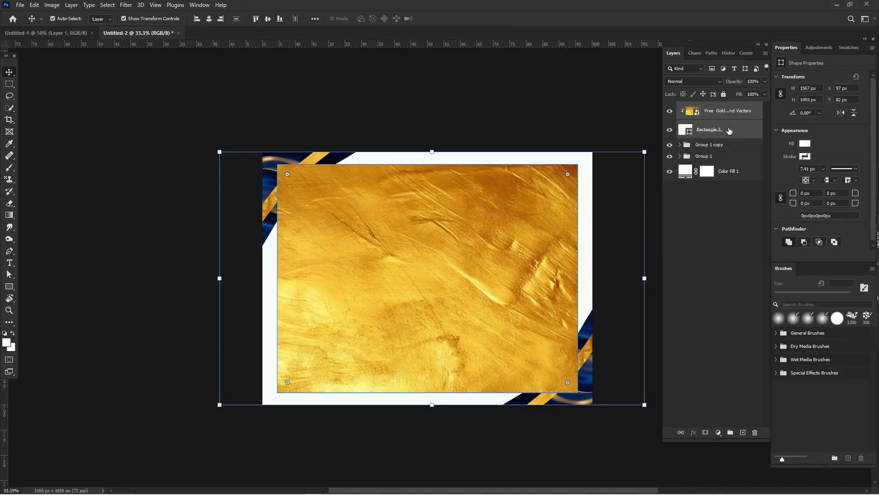
drag(729, 131, 742, 165)
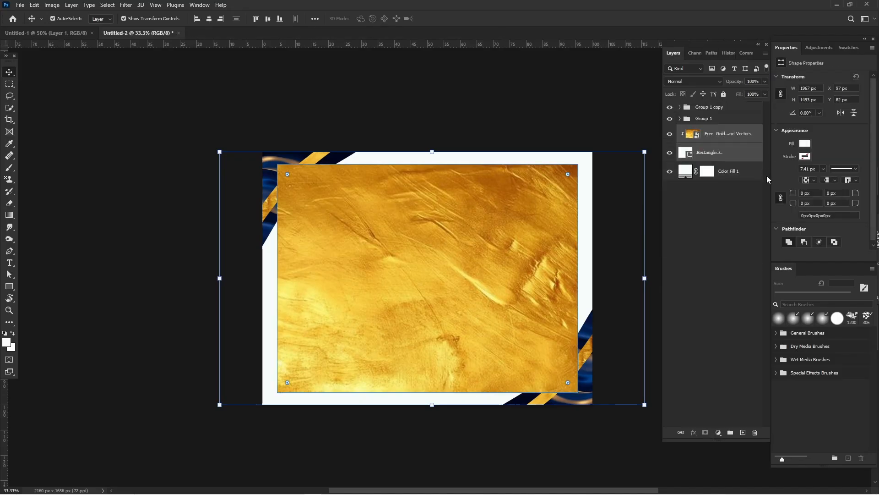
click(717, 218)
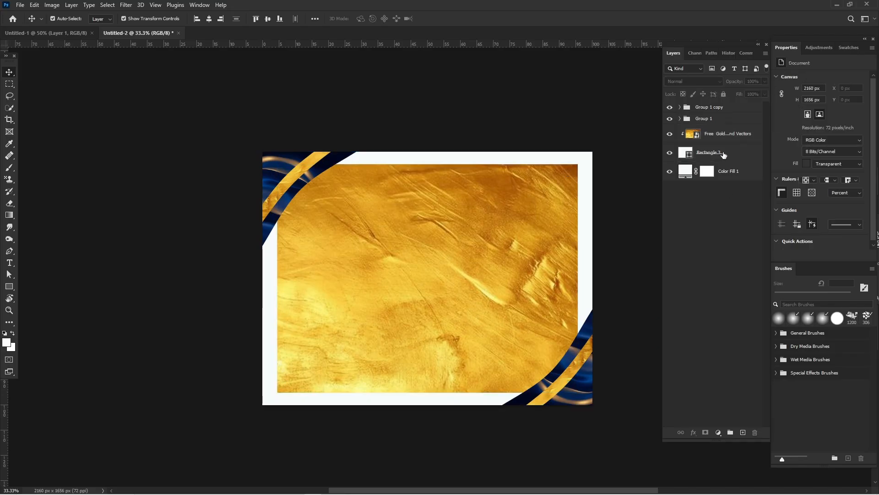
Step: Duplicate Rectangle 3 and move the original above the gold texture, leaving the copy as the clipping base
click(720, 155)
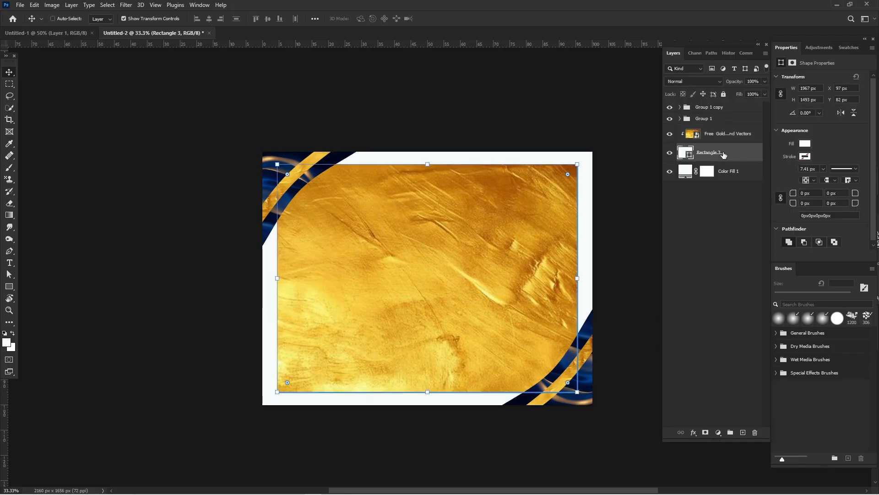
key(ctrl+j)
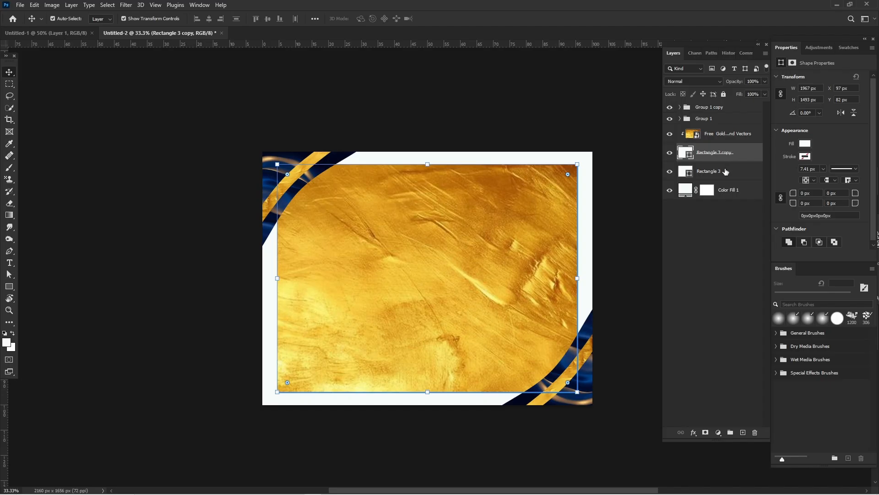
drag(732, 171, 738, 131)
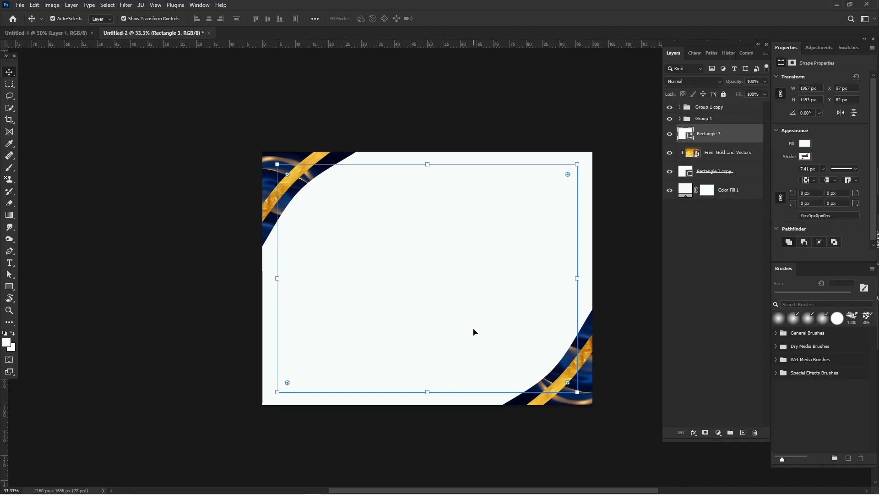
Step: Scale the upper white rectangle to about 94.26% and centre it within the gold rectangle to form a border, then deselect
drag(426, 387, 440, 351)
drag(426, 384, 427, 387)
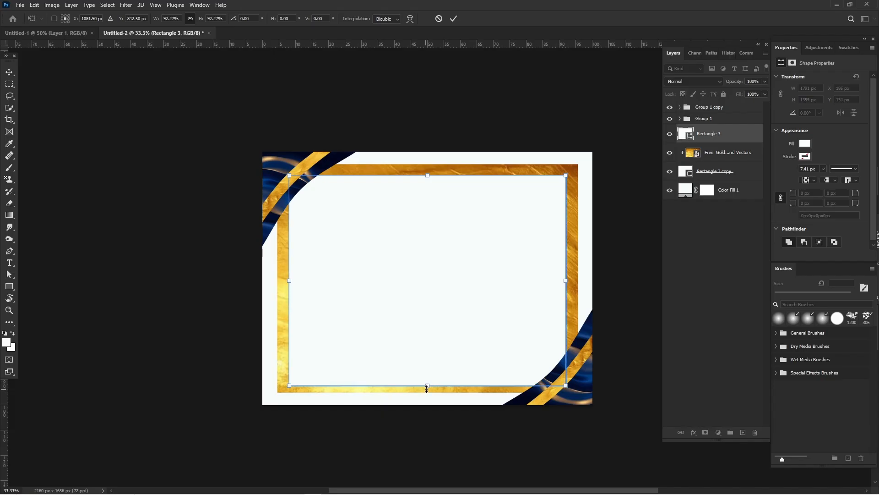
drag(485, 319, 485, 317)
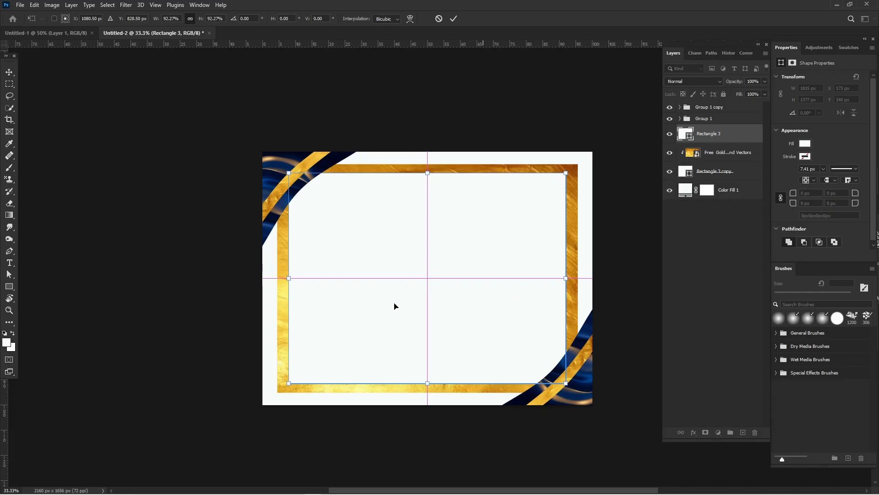
drag(288, 279, 285, 278)
drag(459, 281, 466, 283)
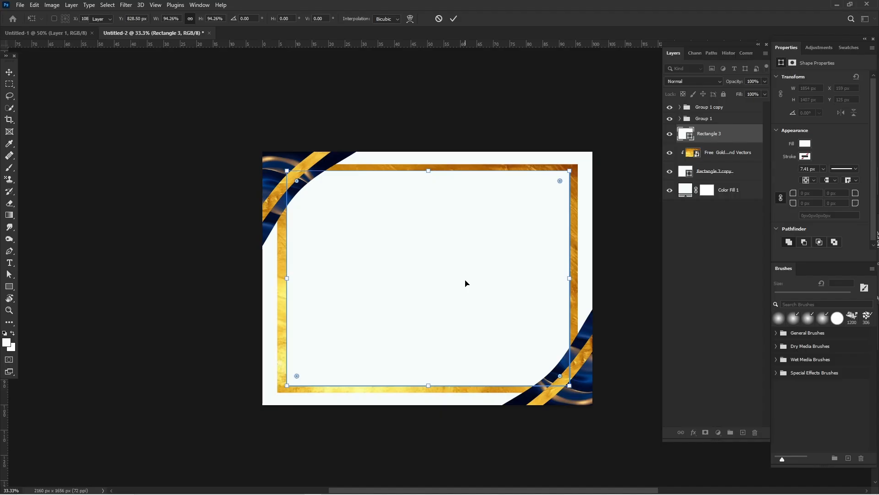
key(Return)
click(159, 213)
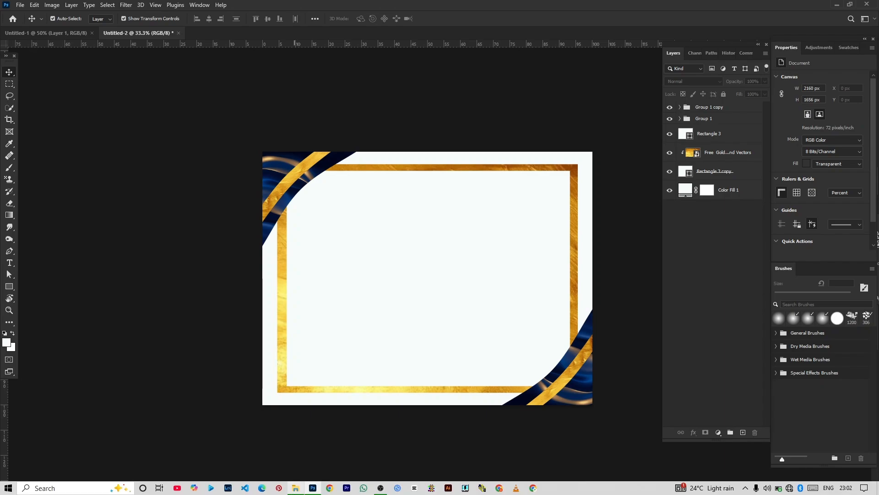
Step: Place the round gold seal image, Ornamental Lables Frames & Motifs.jpeg, from the cert folder into the certificate document
click(296, 490)
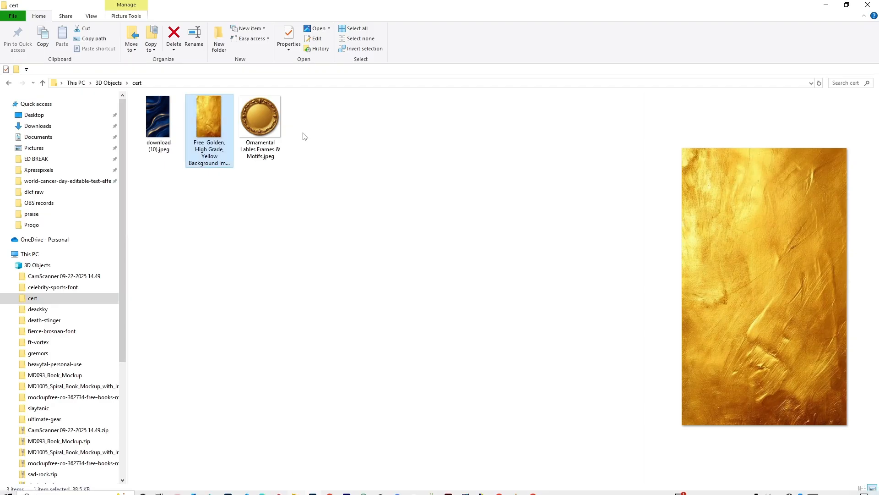
click(254, 124)
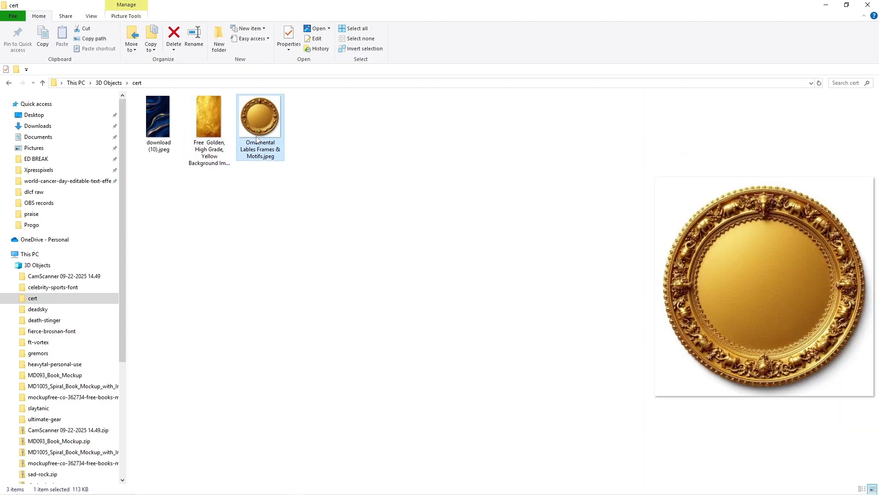
drag(257, 139, 393, 302)
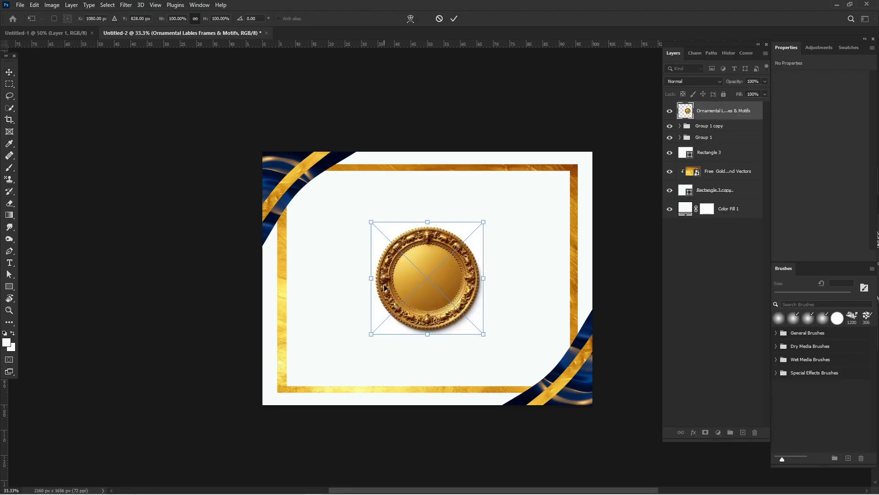
key(Return)
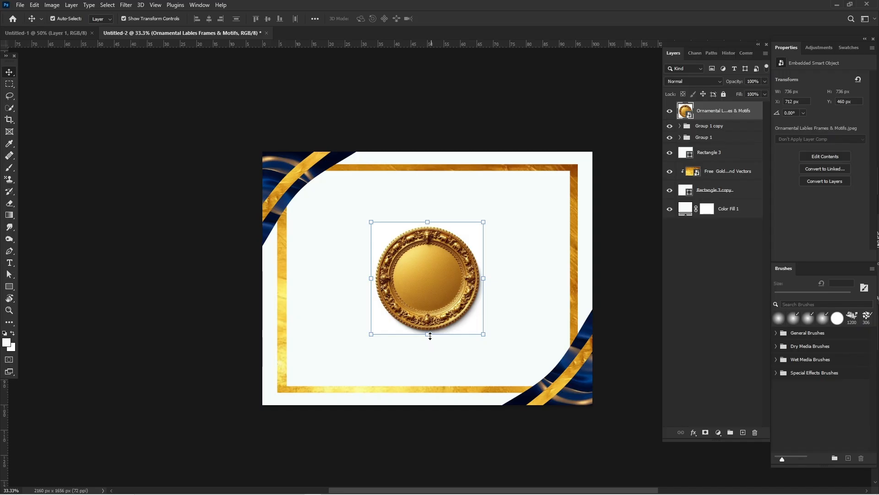
Step: Scale the gold seal to about 37.22% and position it inside the upper-right corner of the gold border, then deselect it
drag(431, 336, 545, 211)
key(Return)
key(Return)
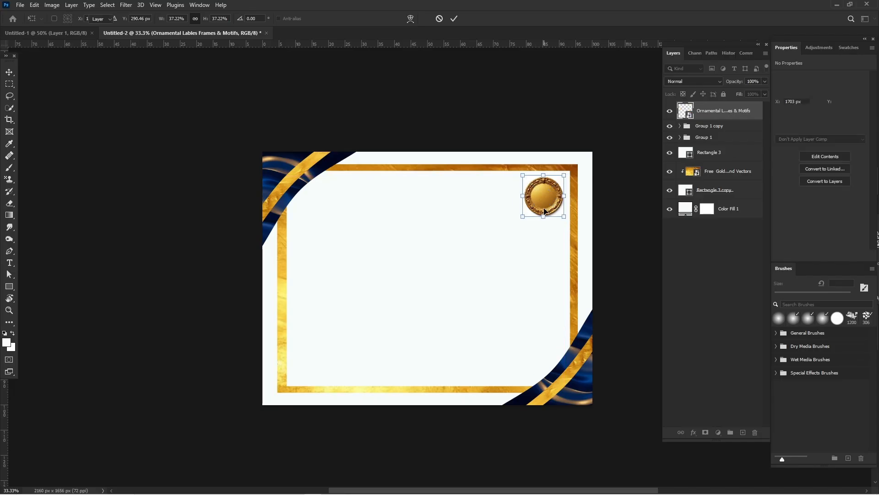
click(644, 153)
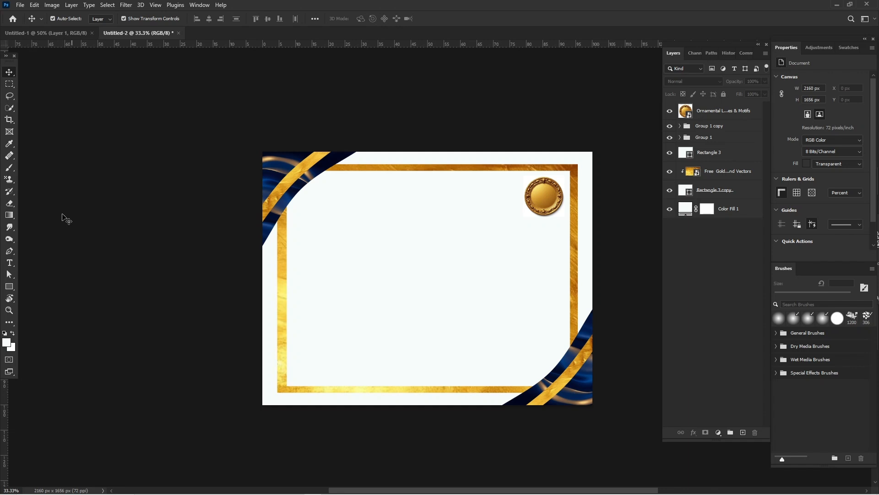
Step: Draw a thin horizontal rectangle about 1568 × 2 px across the certificate's middle and fill it with #02071d sampled from the corner decoration
click(9, 287)
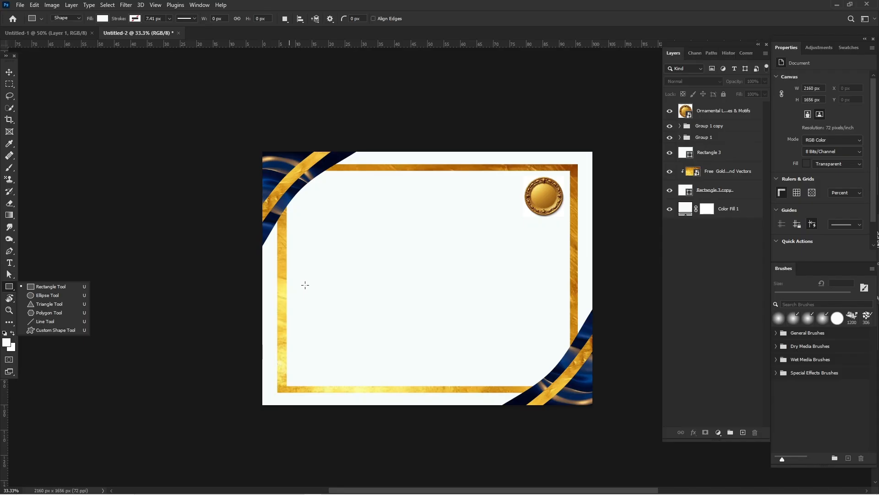
drag(305, 290, 545, 291)
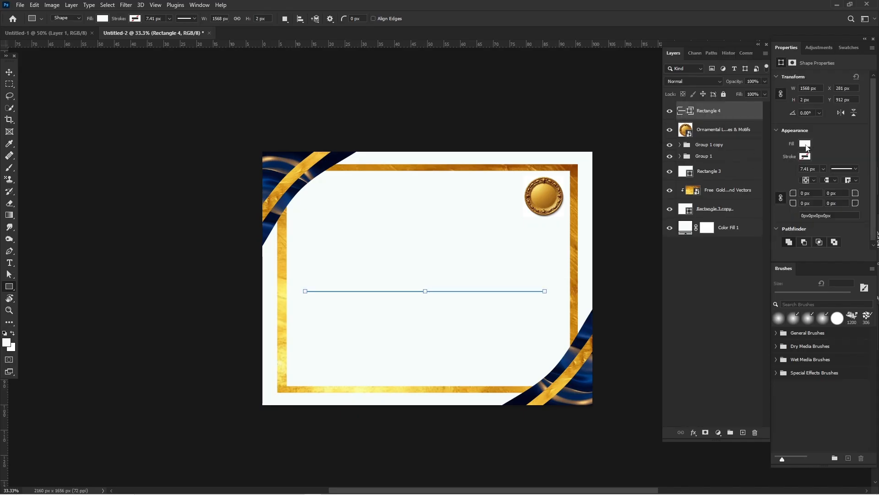
click(806, 144)
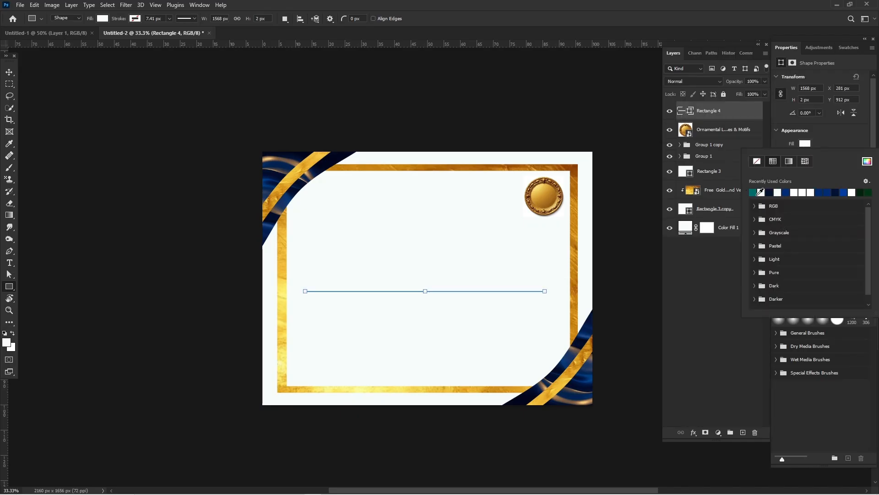
click(770, 193)
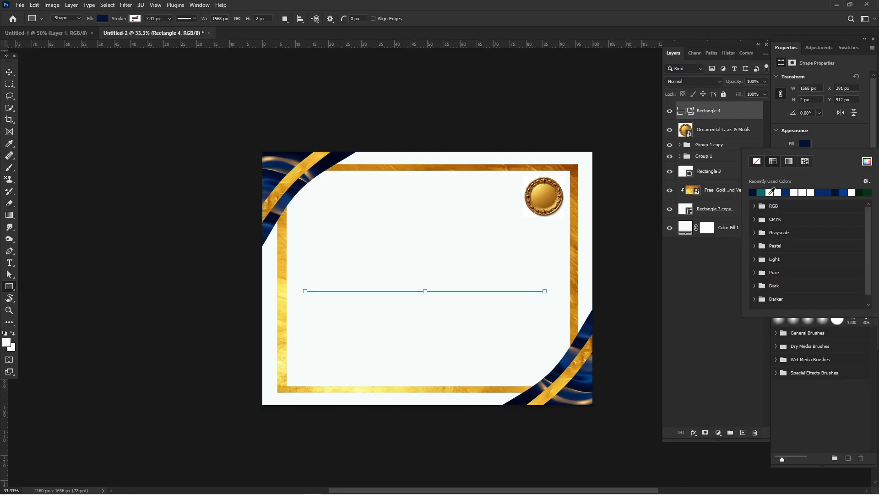
click(867, 161)
click(333, 158)
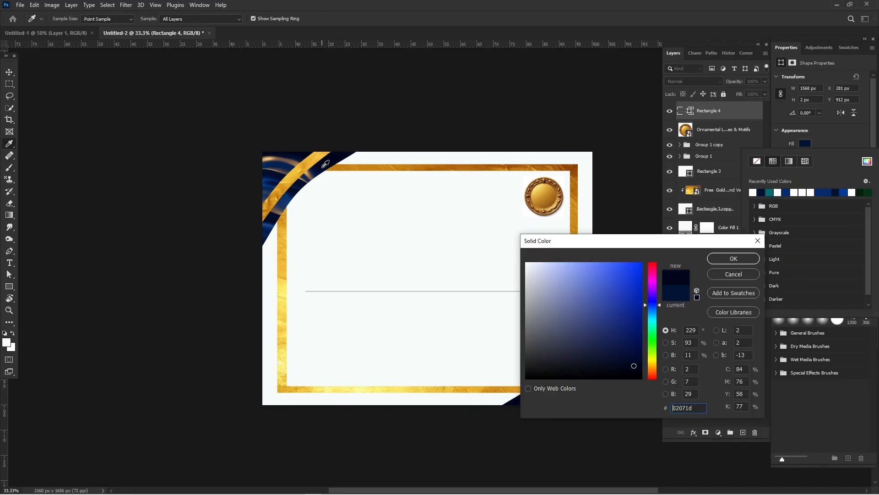
click(722, 258)
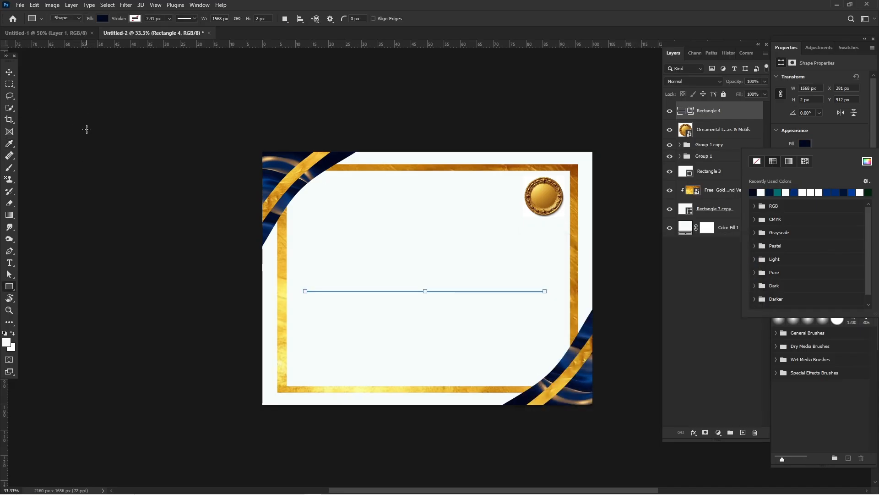
Step: Move the thin line slightly down and to the right on the certificate, then deselect it
click(9, 72)
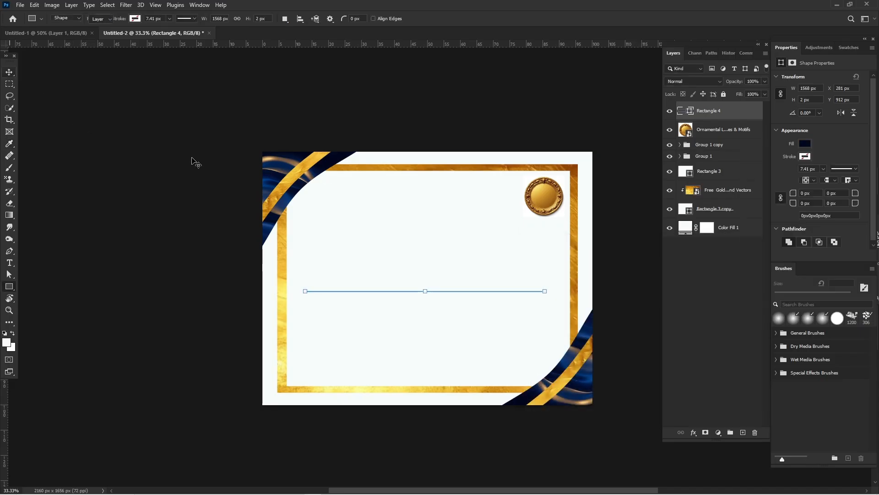
click(222, 170)
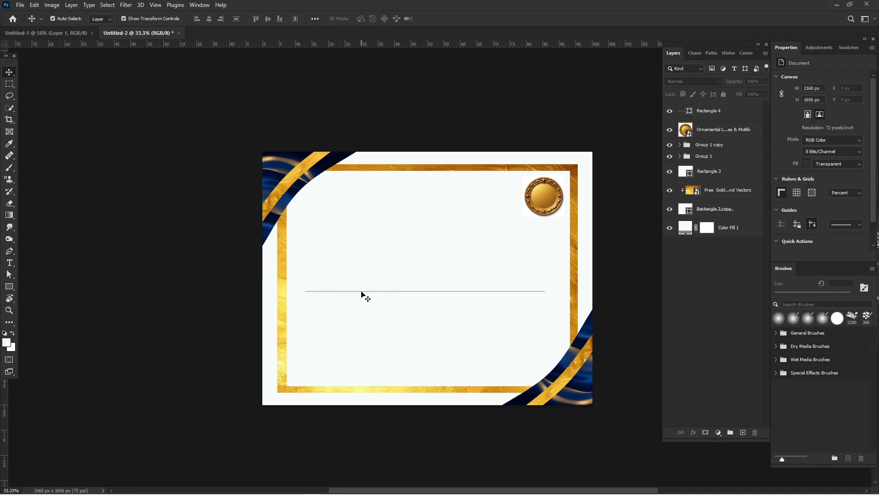
drag(362, 291, 364, 292)
click(175, 288)
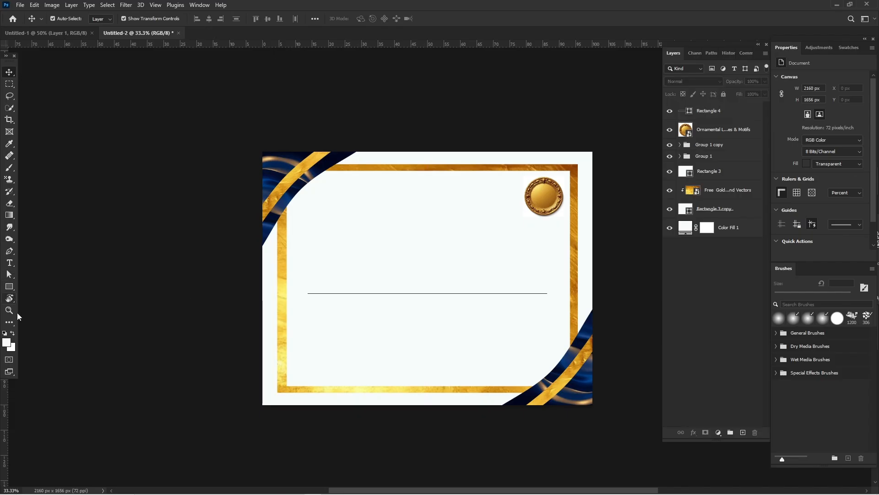
Step: Create a paragraph text box just beneath the line, matching its width, and set the placeholder text's font to Montserrat
click(9, 263)
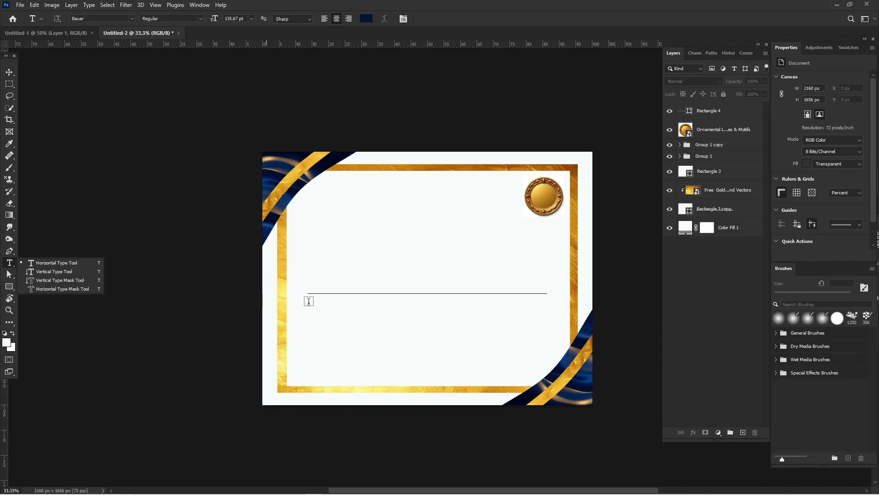
drag(308, 301, 546, 339)
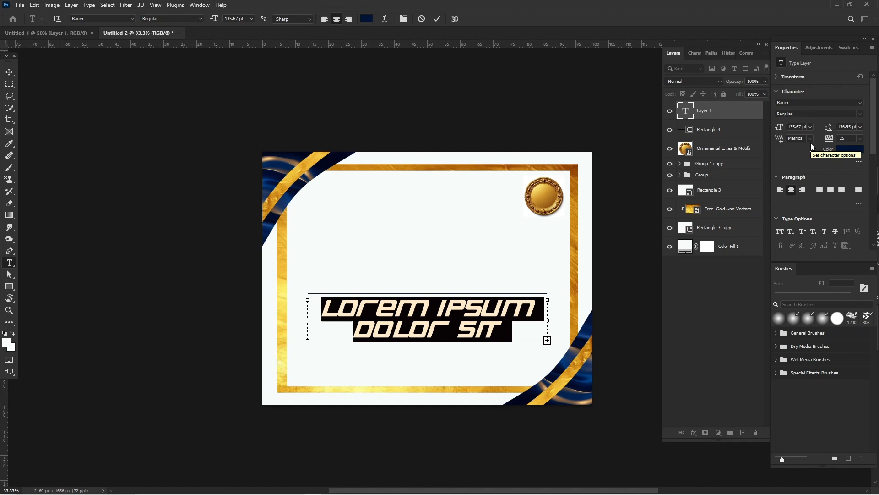
click(854, 102)
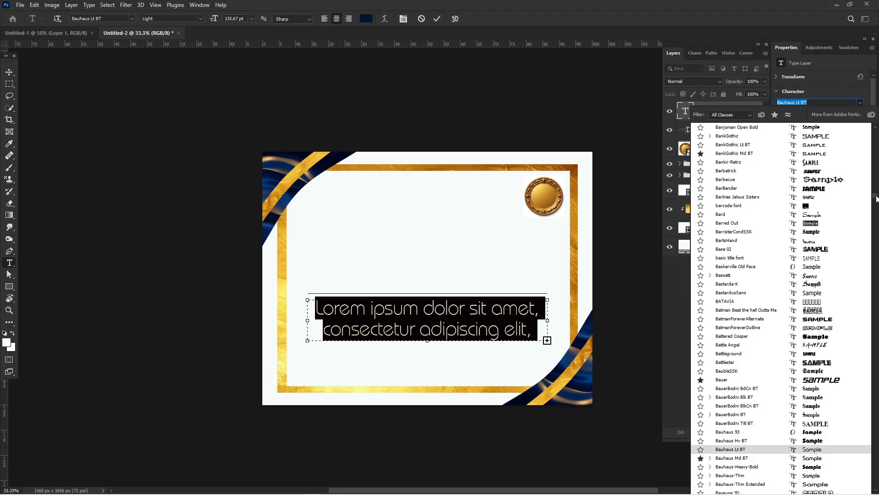
drag(876, 114, 825, 99)
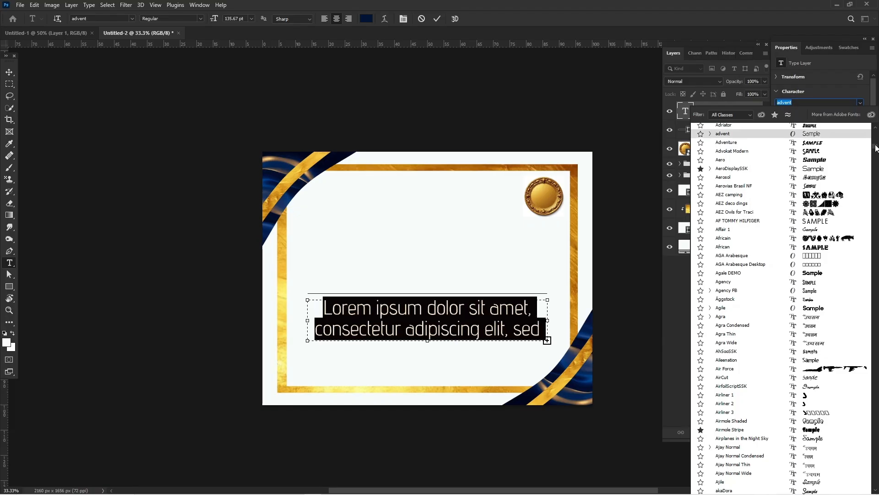
drag(875, 126, 876, 120)
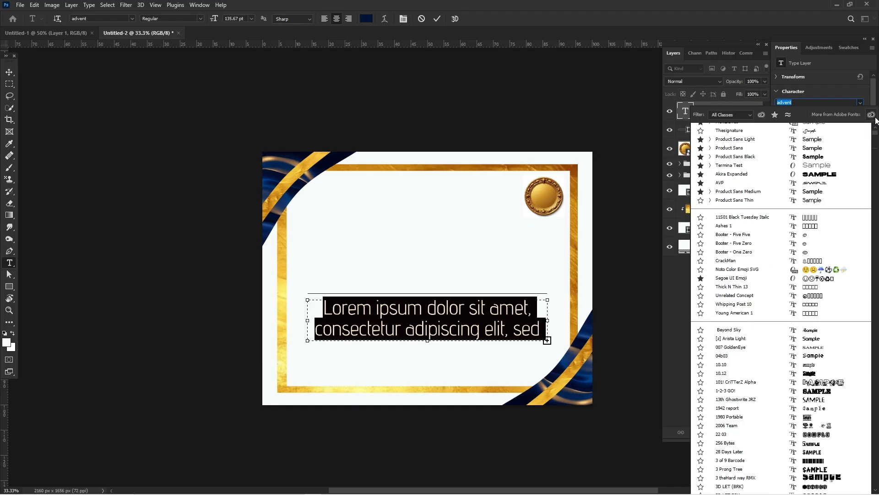
scroll(813, 142, up, 1)
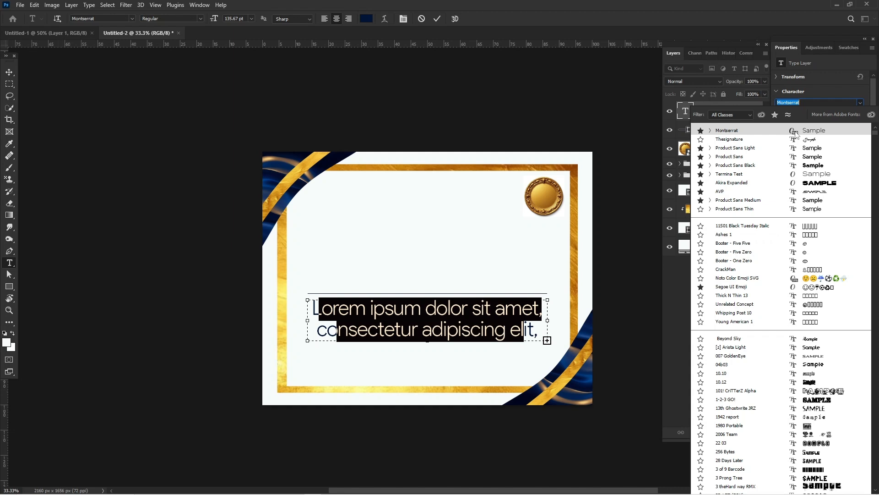
click(795, 133)
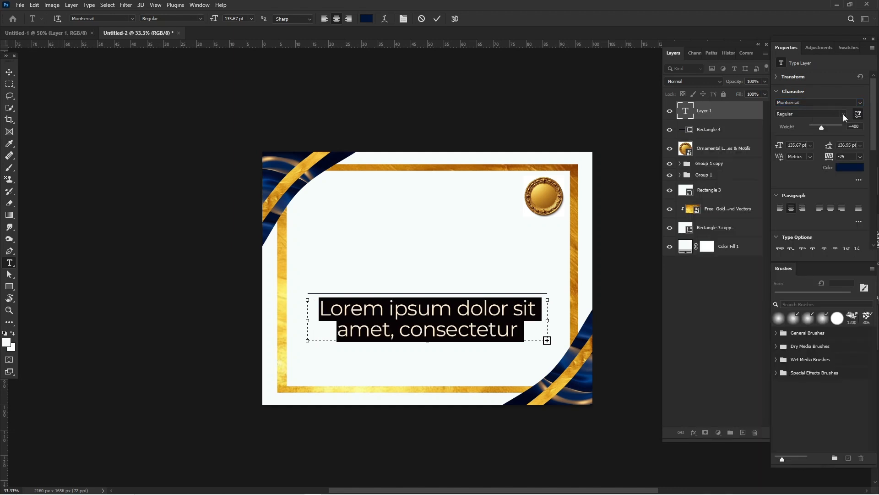
Step: Set the placeholder paragraph's leading to Auto, tracking to 0 and font size to 42 pt, and commit the text
click(860, 145)
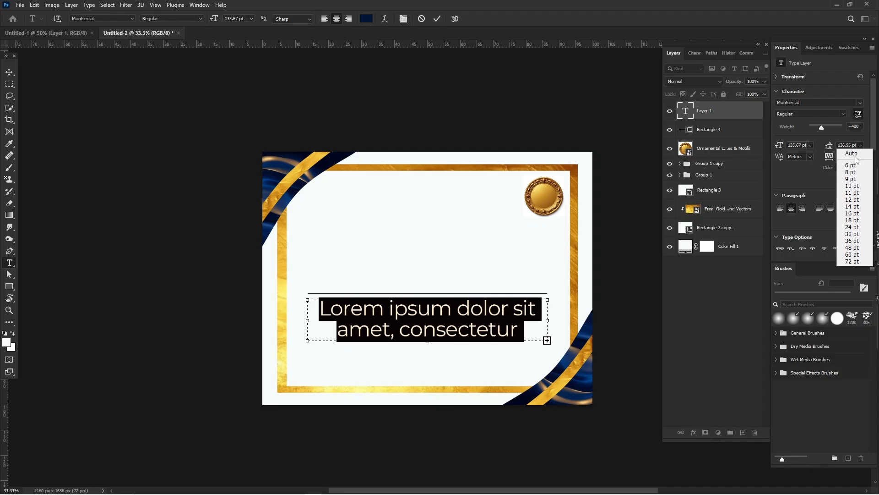
click(855, 155)
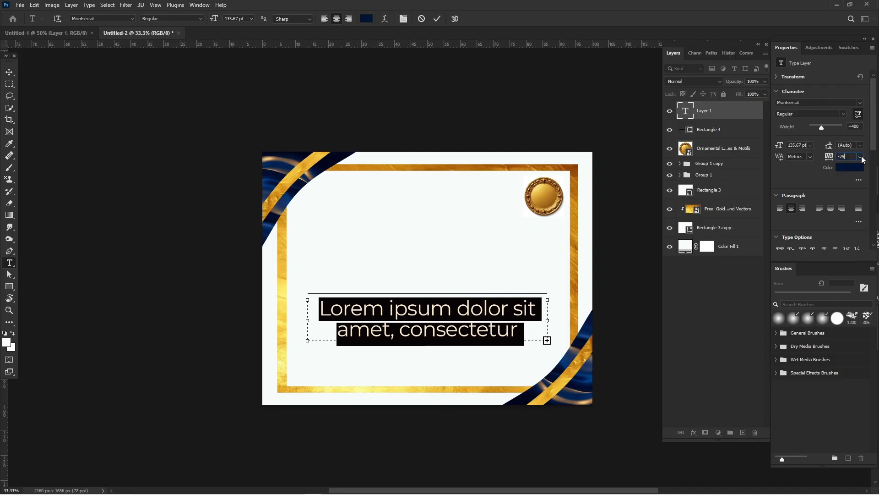
click(862, 158)
click(853, 211)
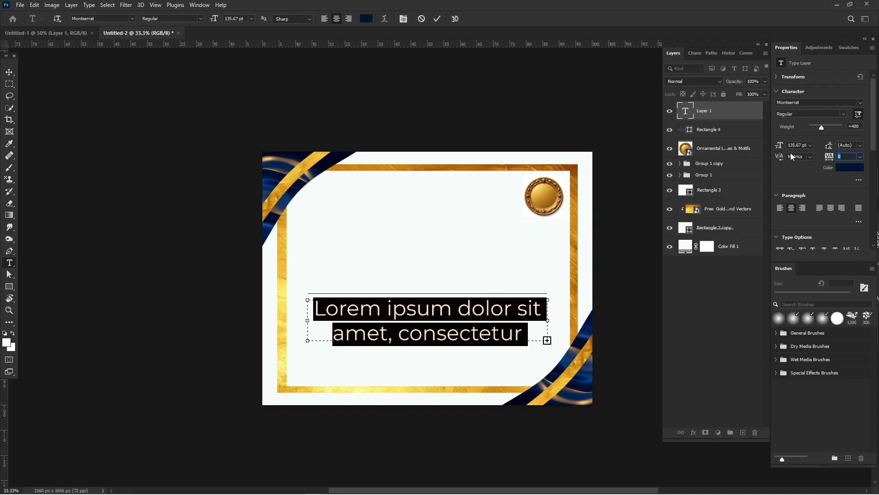
drag(778, 149, 736, 148)
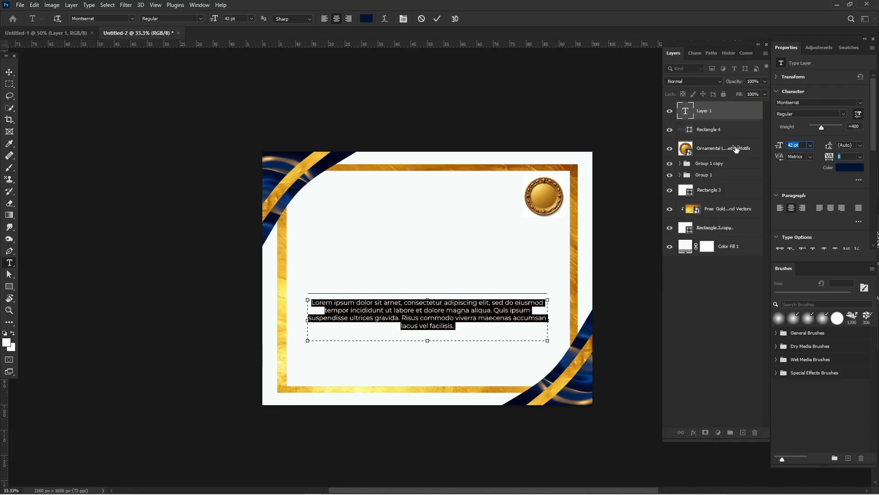
click(13, 77)
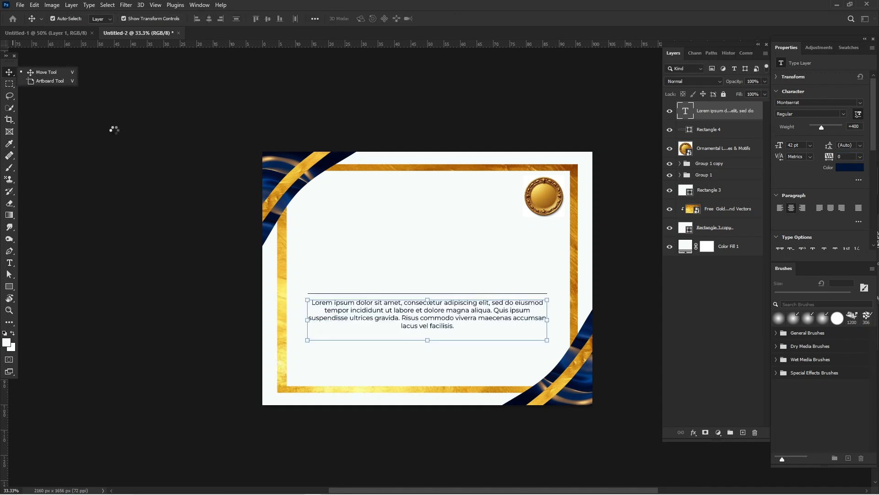
click(114, 130)
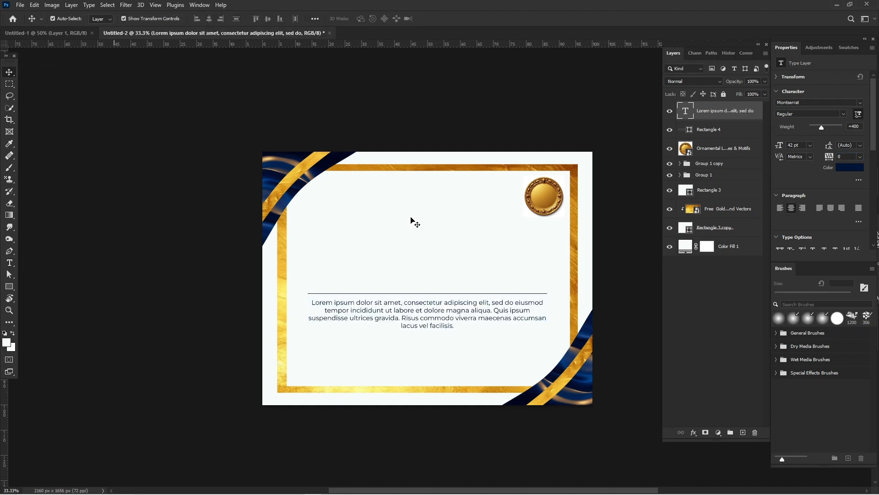
Step: Append a second copy of the Lorem ipsum passage at the end of the paragraph
click(337, 313)
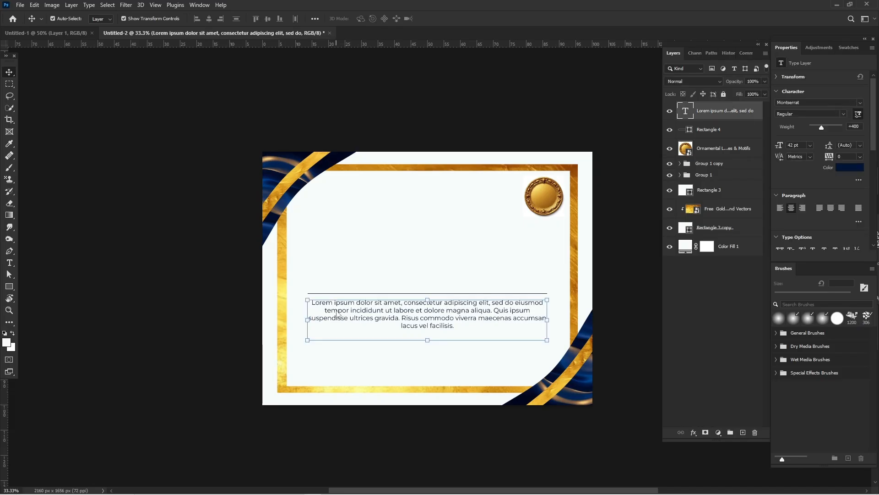
double_click(400, 315)
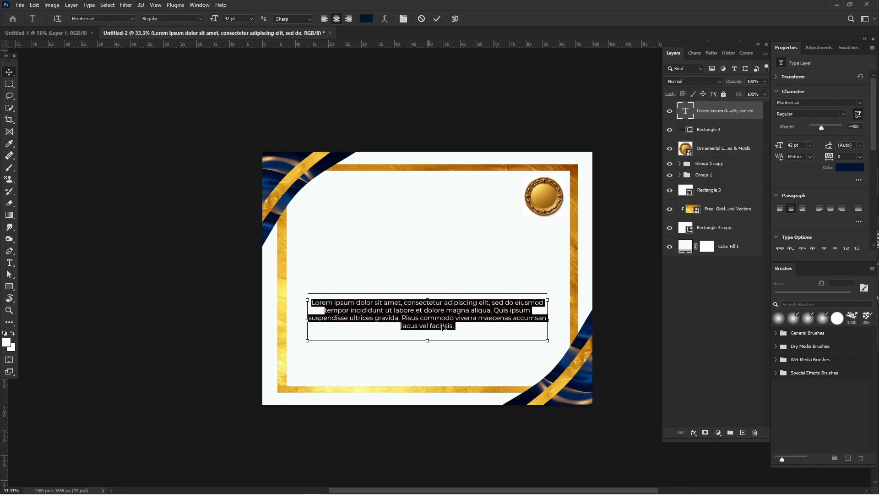
click(459, 325)
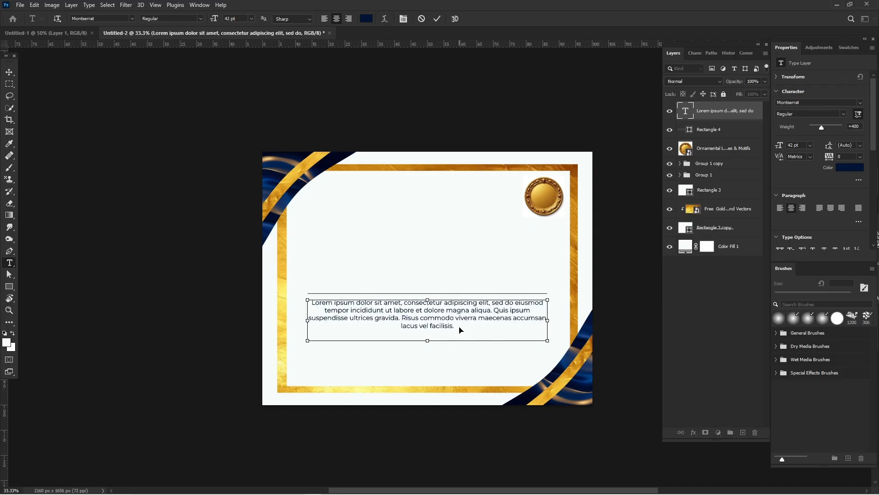
key(ctrl+v)
Step: Set the font size of the whole doubled paragraph to 24 pt and place the text cursor at its end
key(ctrl+a)
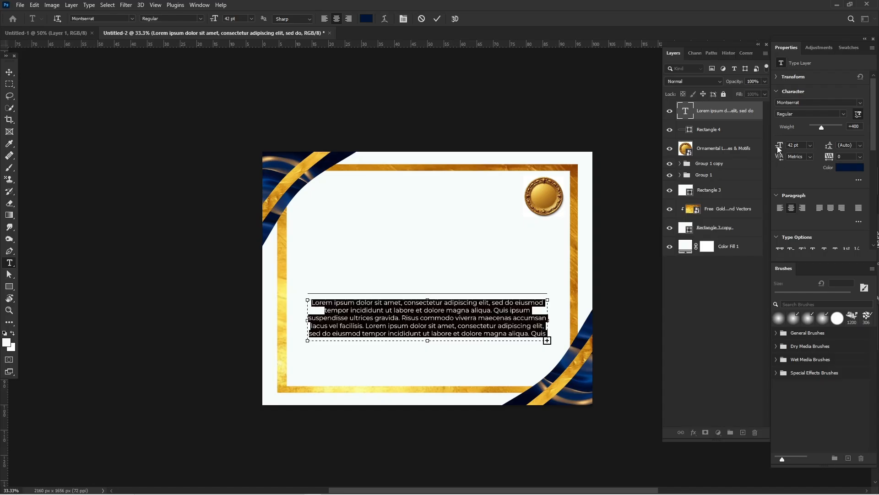
drag(767, 148, 769, 147)
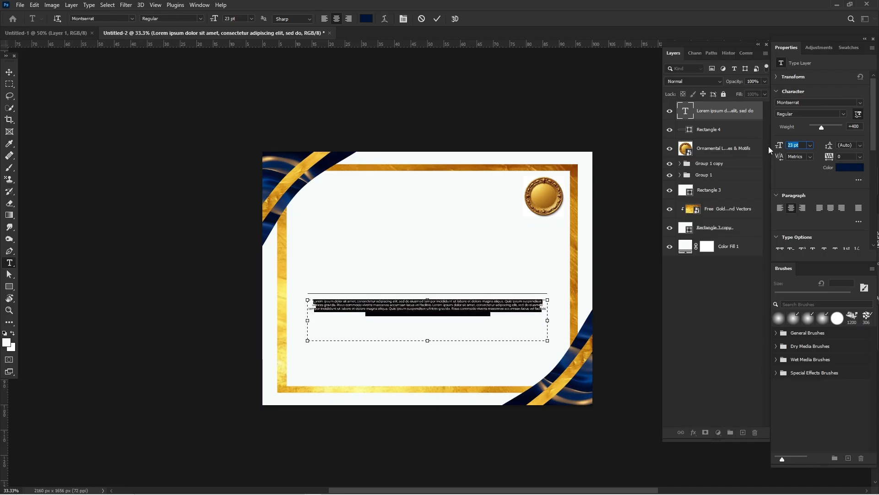
key(Up)
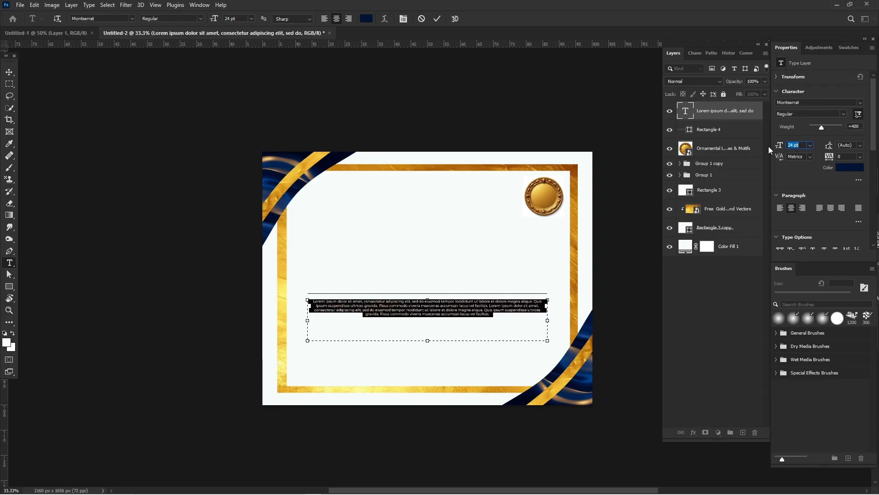
key(Return)
click(504, 316)
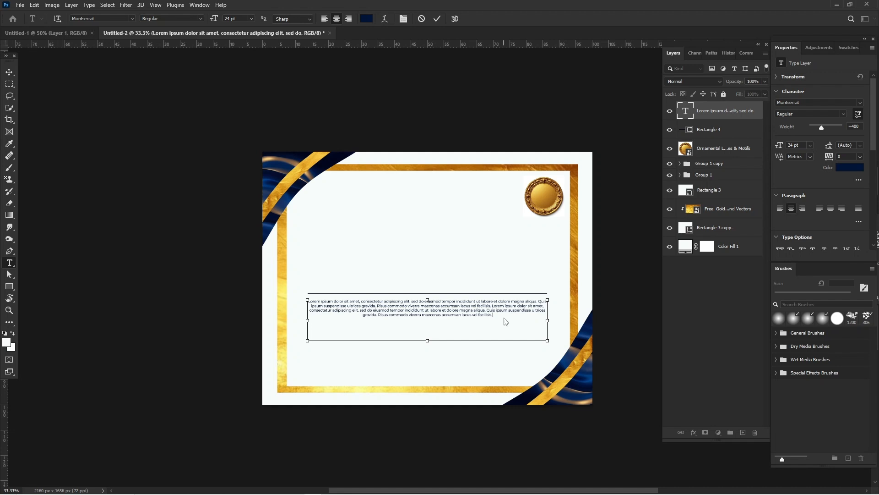
Step: Append a third copy of the Lorem ipsum passage, set the whole paragraph to 24 pt and commit the text
key(ctrl+v)
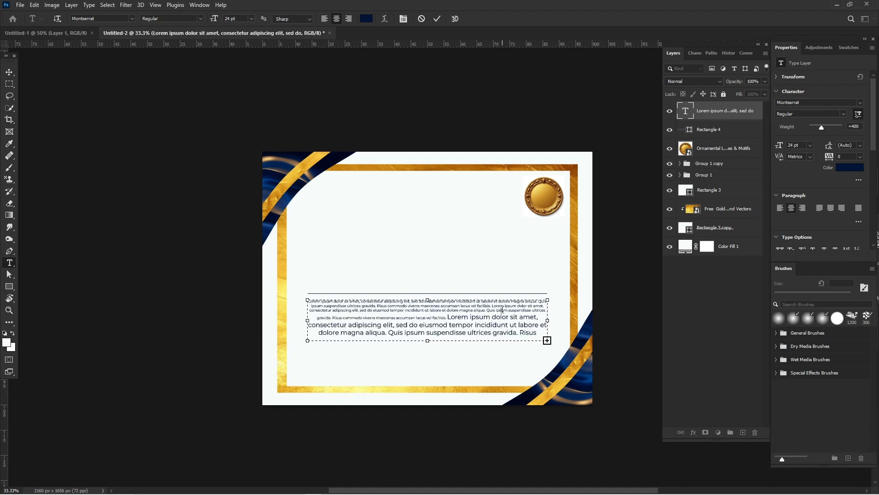
click(504, 322)
key(ctrl+a)
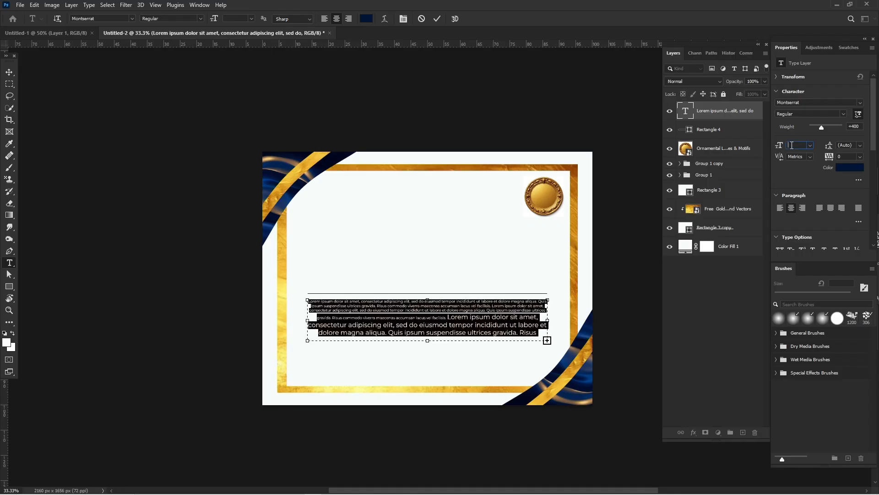
click(791, 145)
text(24)
key(Return)
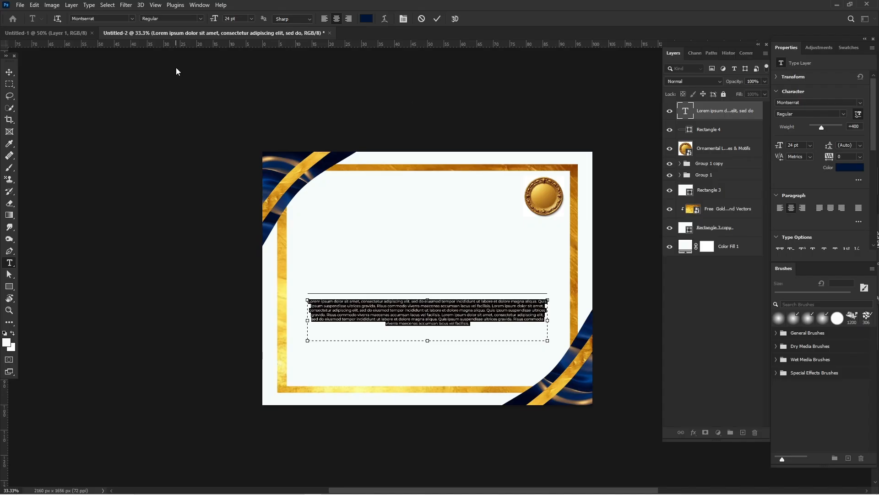
click(8, 74)
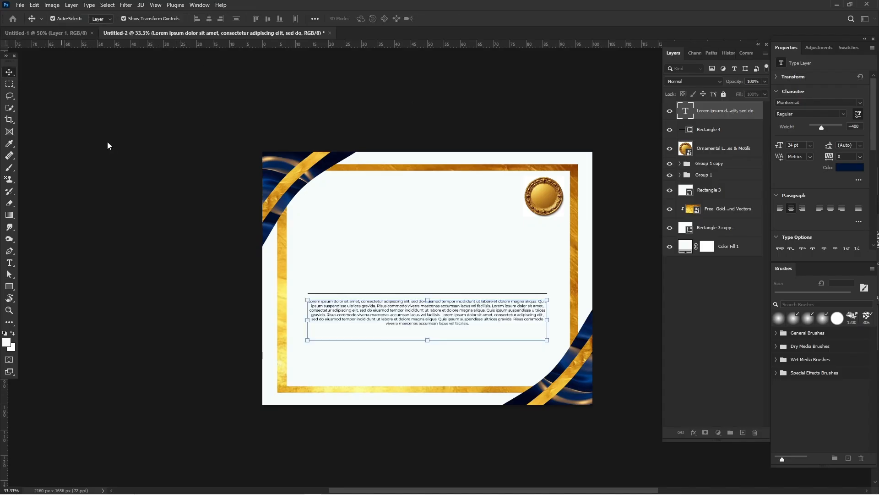
click(157, 185)
Step: Draw a horizontal rectangle of about 1160 × 76 px in the empty area above the thin line
scroll(157, 185, right, 5)
scroll(156, 185, left, 3)
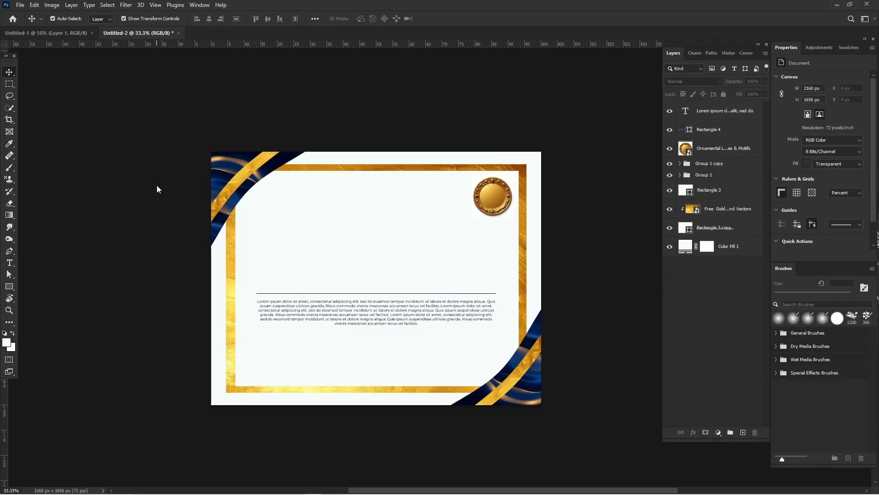
click(11, 287)
right_click(11, 287)
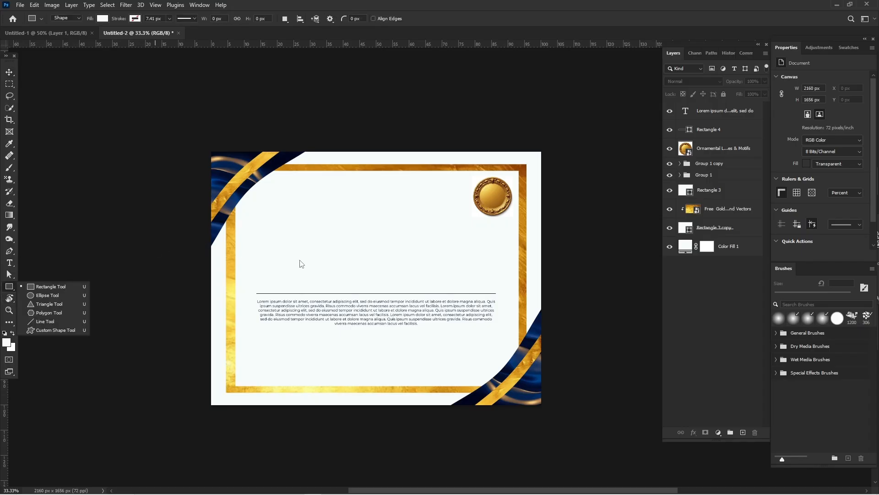
drag(285, 229, 464, 244)
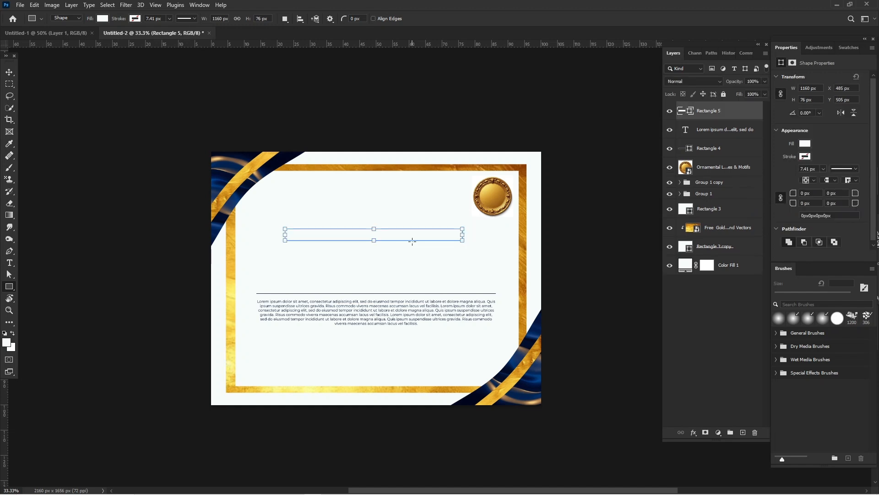
Step: Fill the new rectangle with the golden brown c37d0e sampled from the certificate's upper border, and deselect it
click(805, 144)
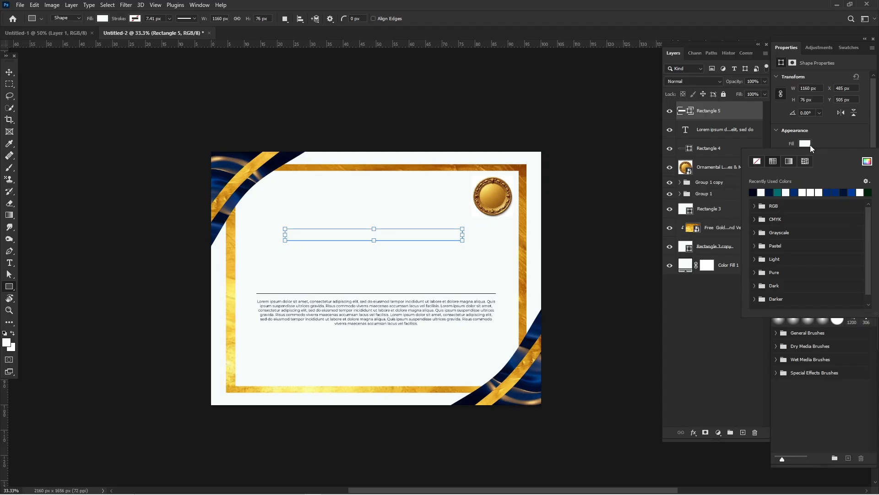
click(868, 162)
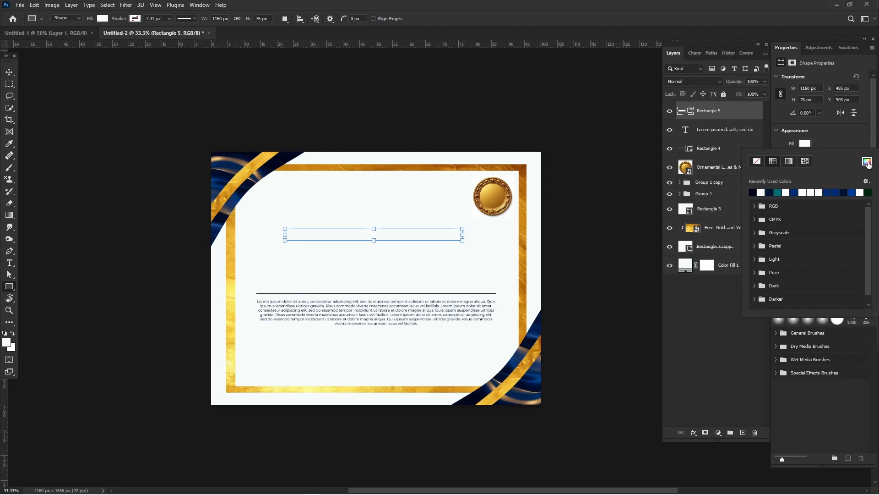
click(293, 174)
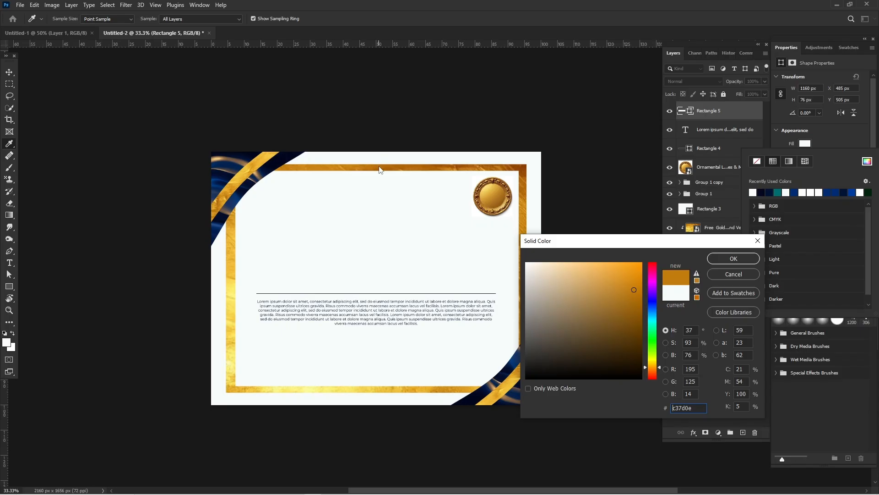
click(728, 259)
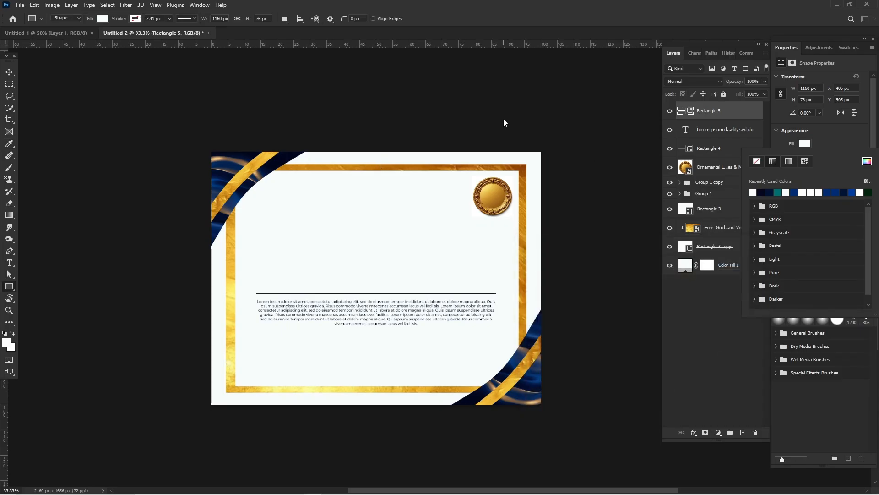
click(525, 110)
click(525, 110)
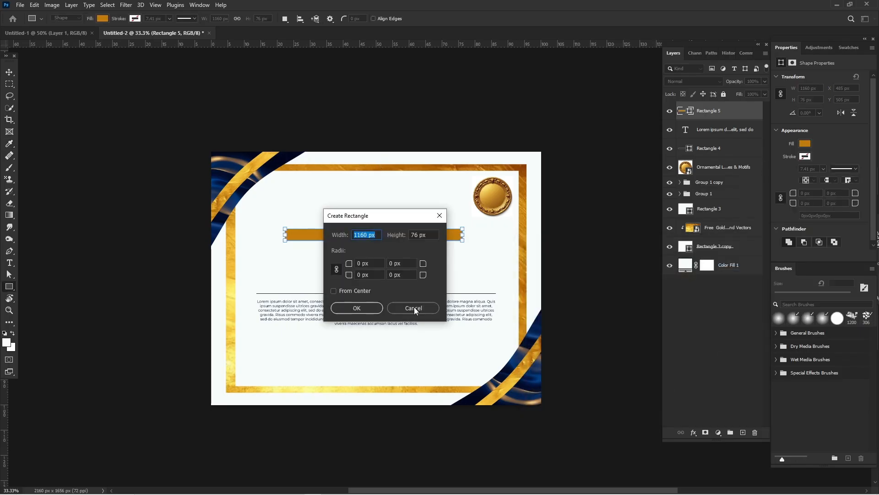
click(413, 307)
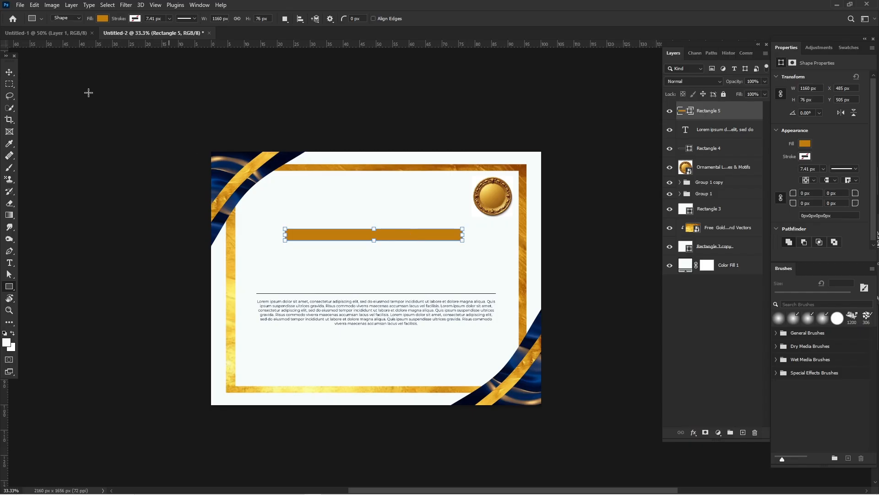
click(9, 73)
click(81, 104)
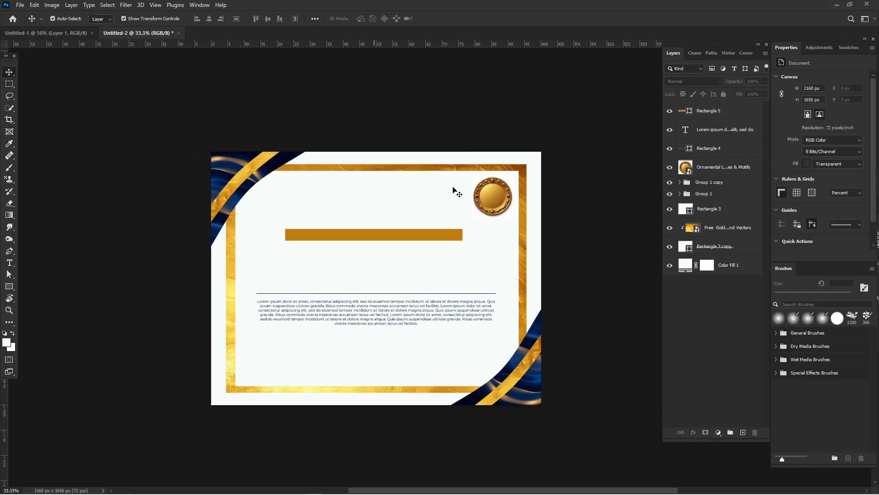
Step: Add a two-line title above the golden bar reading "CERTIFICATE" and "Of Achievement"
key(t)
click(297, 199)
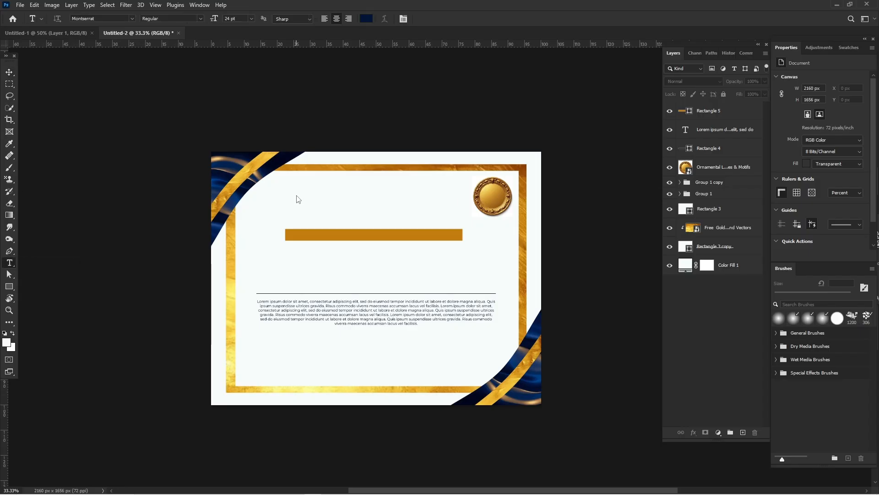
click(298, 198)
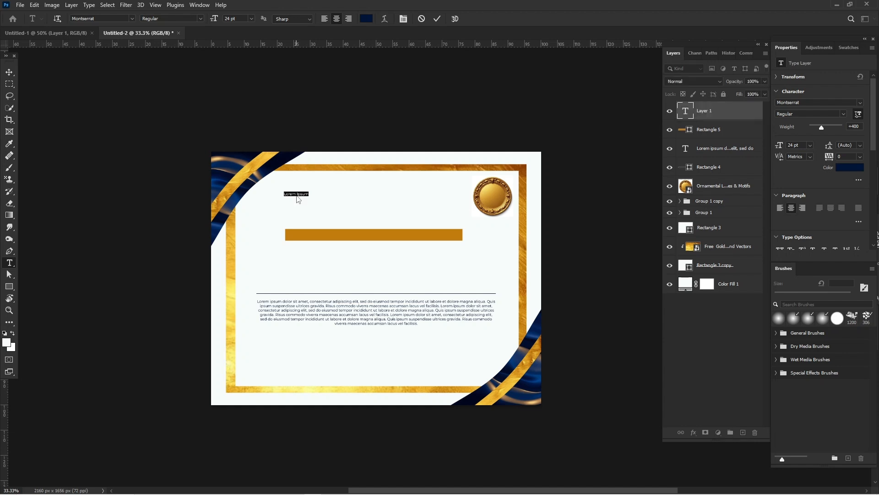
text(CERT)
text(IFICATE)
text(A)
text(chieve)
text(ment)
Step: Set the whole title to 131 pt Montserrat SemiBold and shift it clear of the corner decoration
key(ctrl+a)
drag(781, 145, 831, 147)
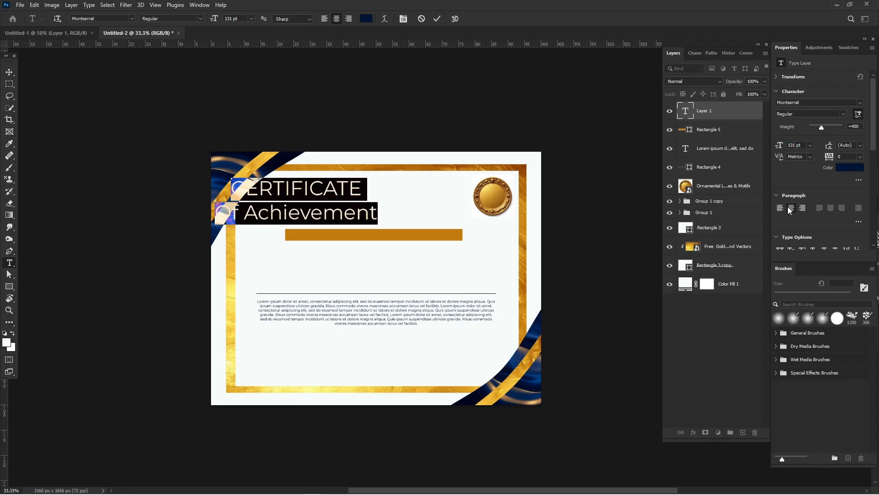
click(843, 114)
click(837, 161)
click(317, 202)
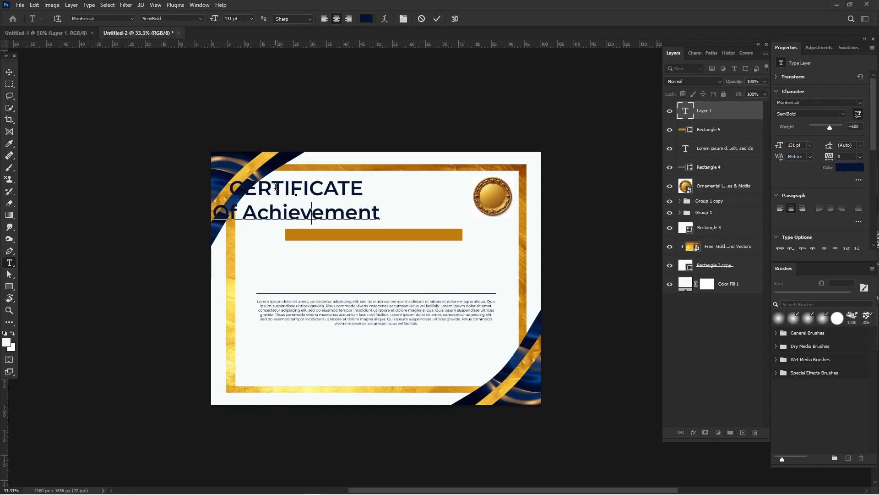
drag(295, 290, 345, 295)
Step: Set the "Of Achievement" line to 75 pt in the Regular style
drag(283, 221, 476, 218)
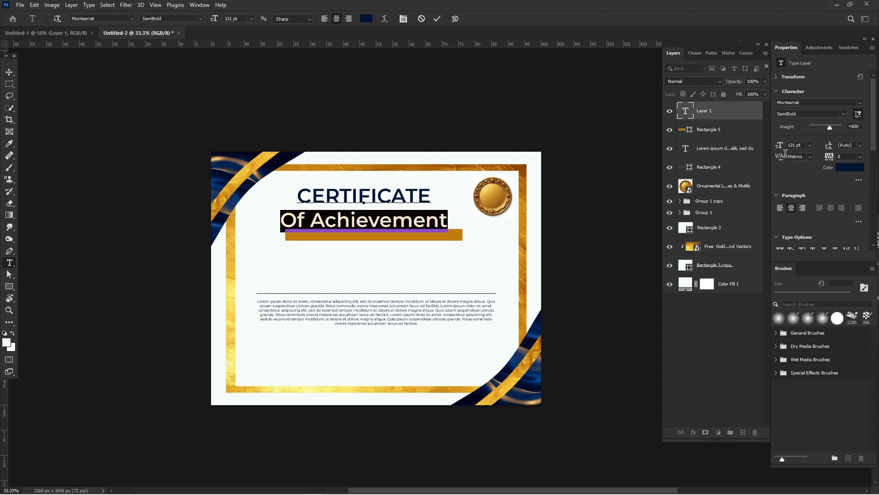
drag(780, 145, 754, 149)
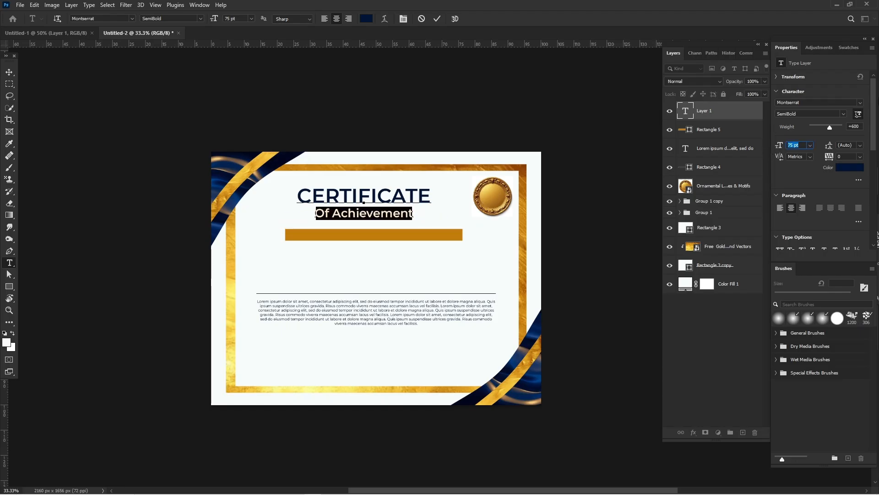
click(844, 114)
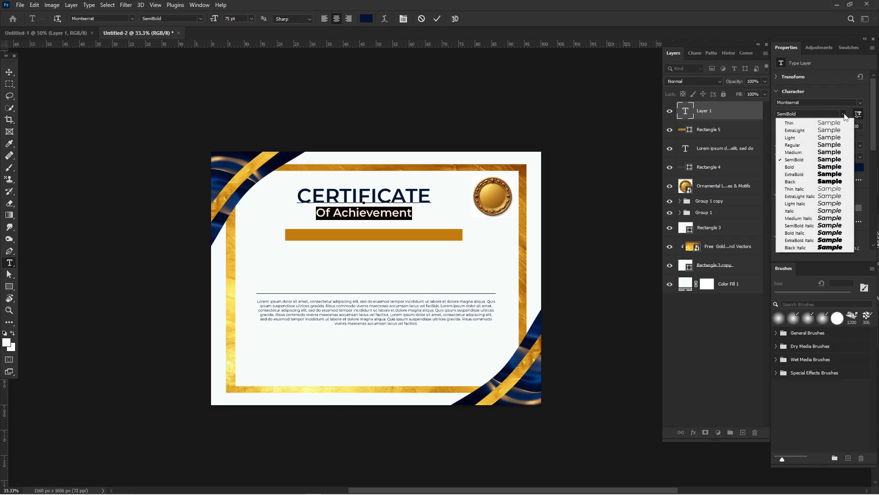
click(836, 145)
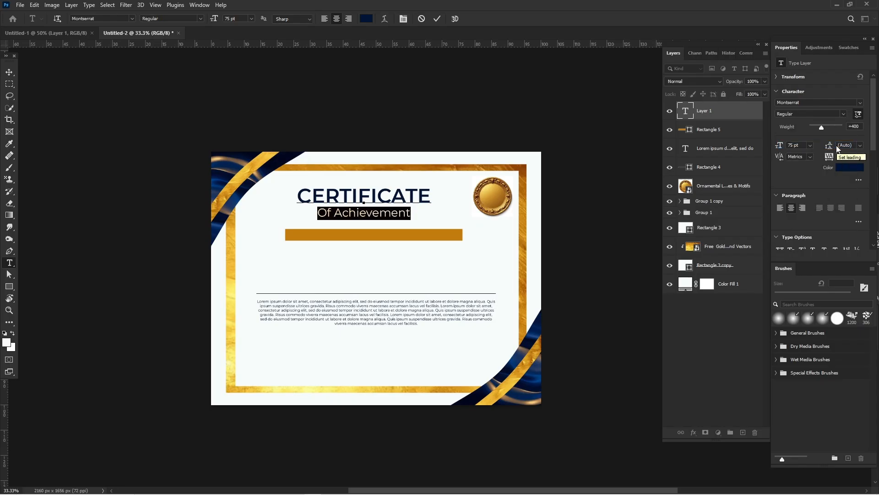
Step: Commit the title text, centre it horizontally on the certificate and scale it to 106.88%
click(11, 72)
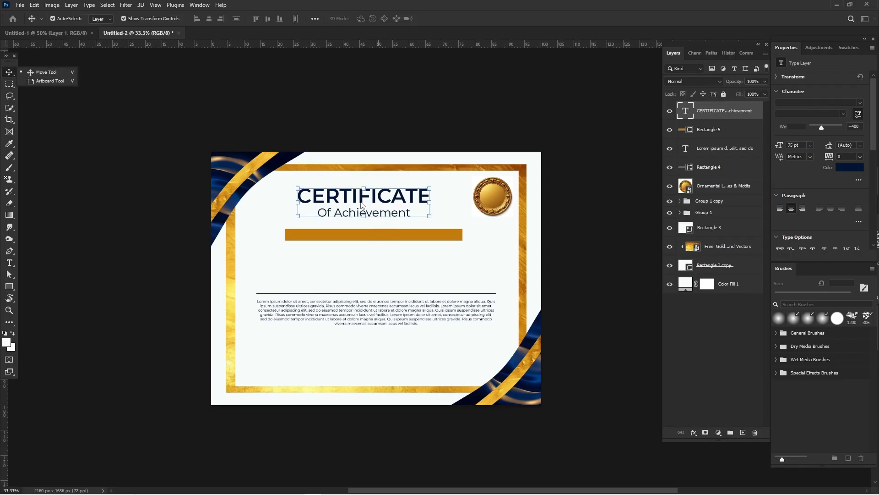
drag(372, 203, 377, 224)
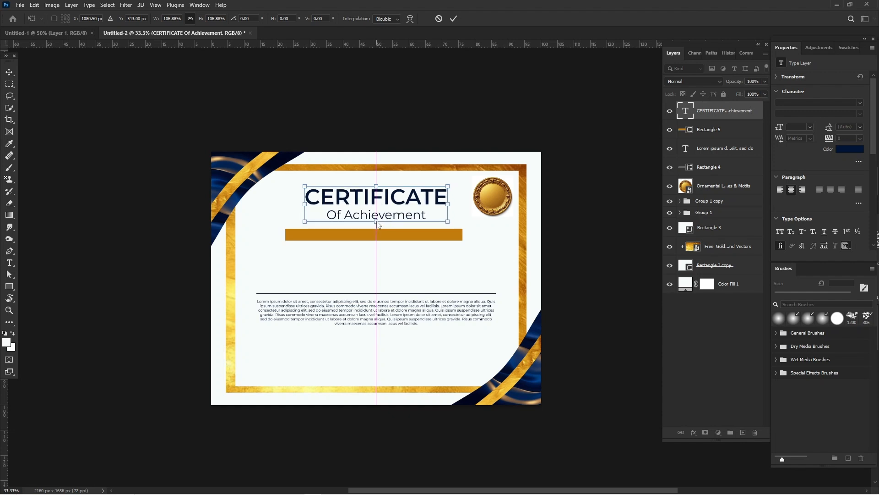
key(Return)
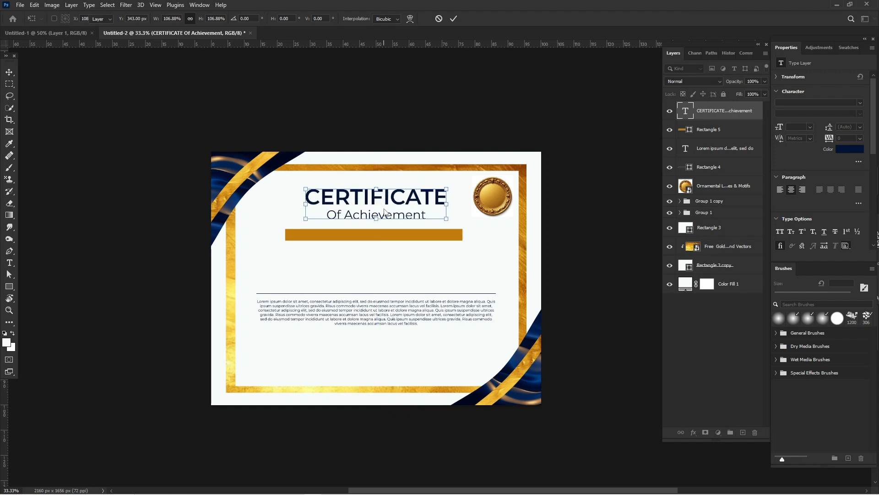
Step: Reduce the "Of Achievement" line to 71 pt, commit the text and deselect the title
double_click(423, 217)
click(426, 215)
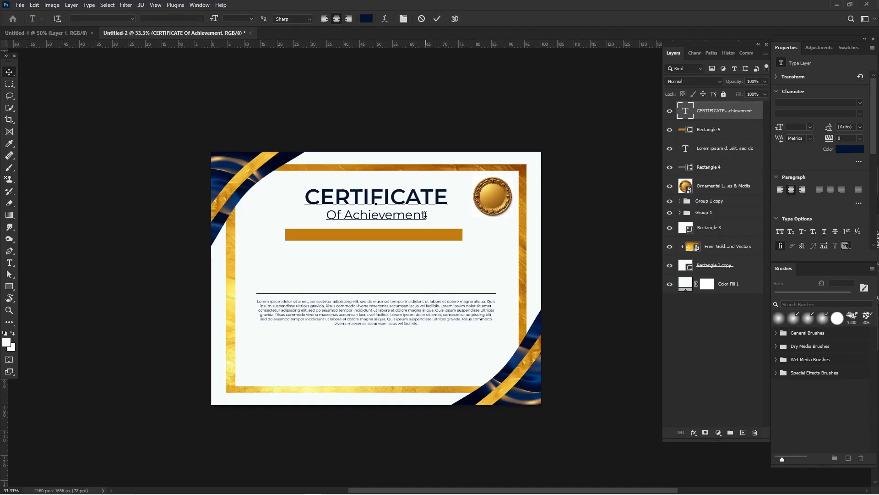
drag(426, 215, 392, 216)
drag(320, 219, 321, 218)
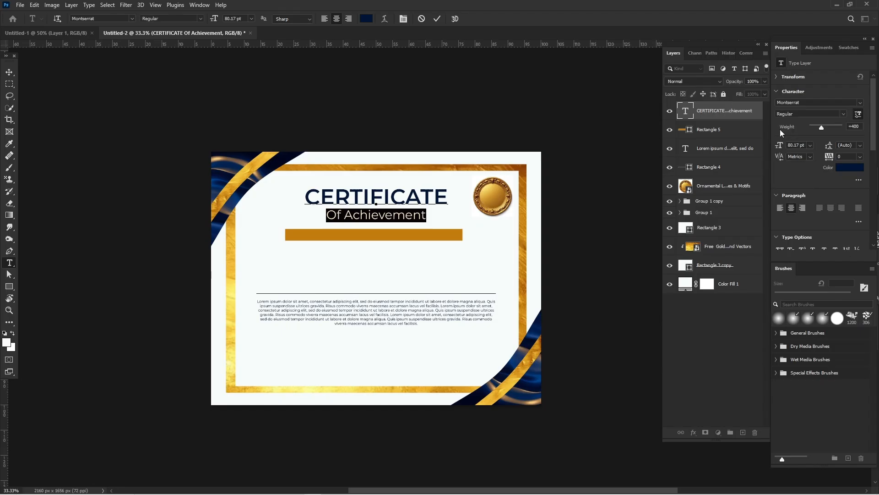
drag(779, 143, 774, 144)
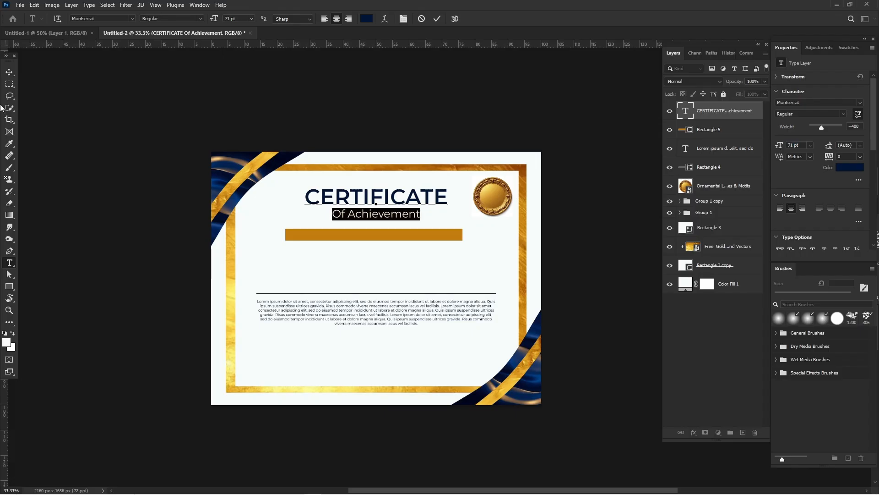
click(9, 71)
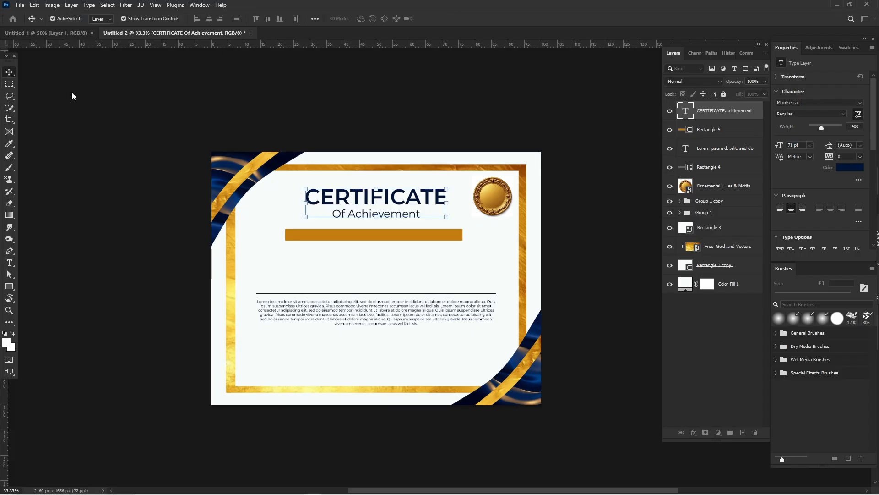
click(71, 92)
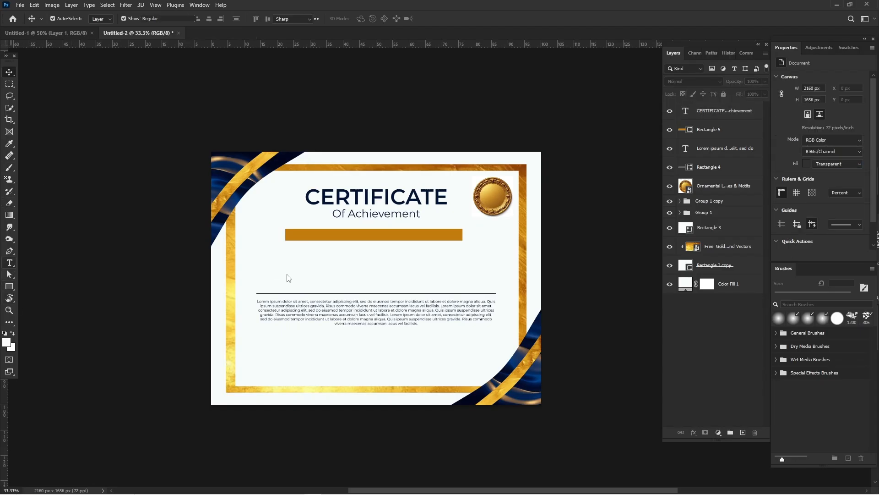
Step: Add the text "Name Surname" between the golden bar and the thin line
key(t)
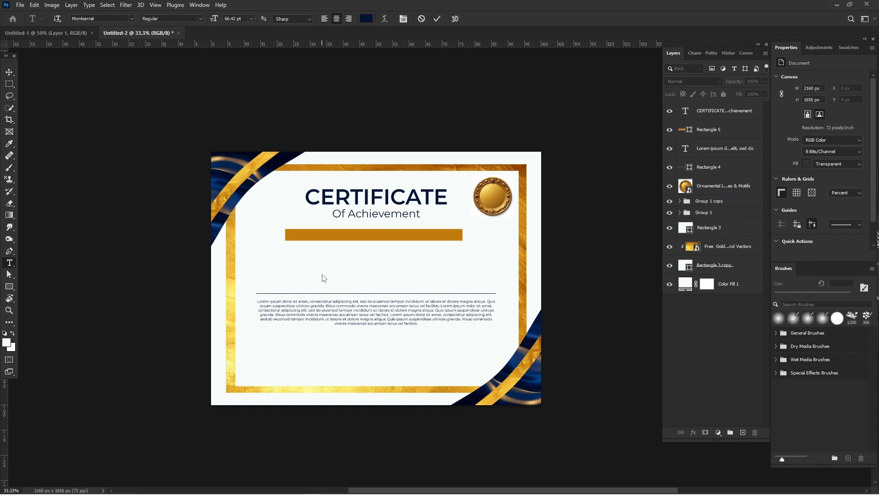
click(324, 278)
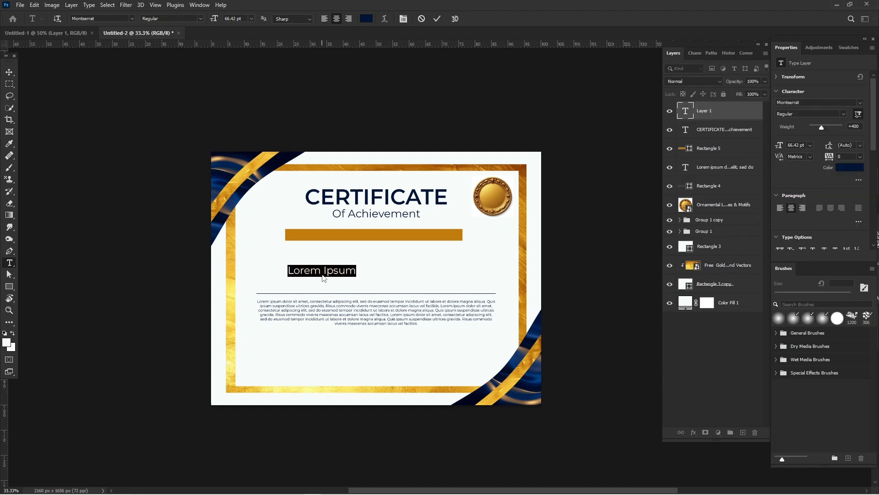
text(Name)
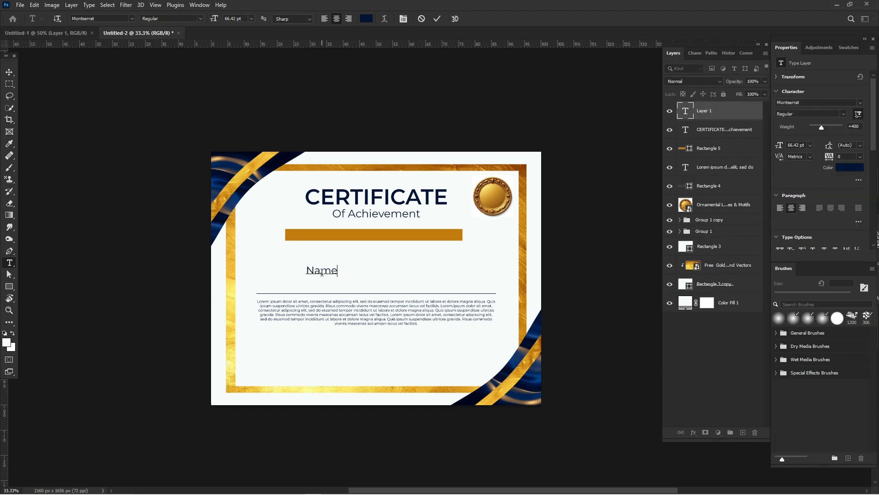
text( Surname)
Step: Set the "Name Surname" text to the Thesignature font at 197 pt and commit it
key(ctrl+a)
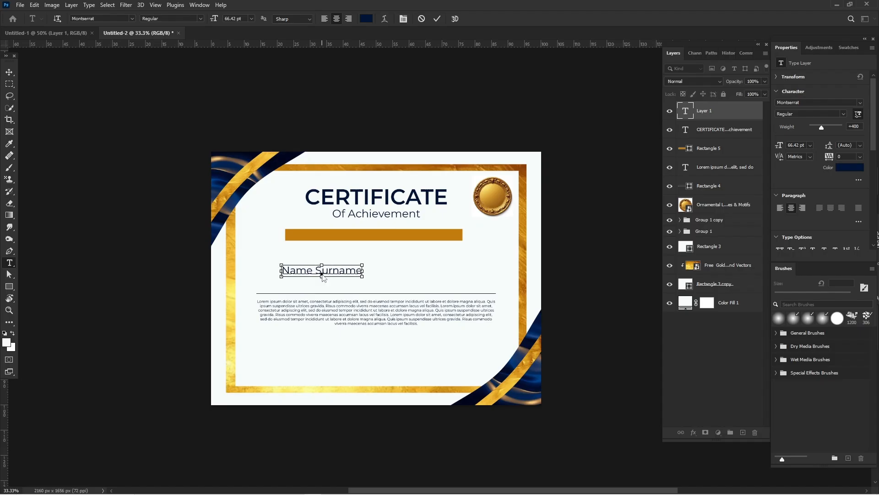
click(845, 115)
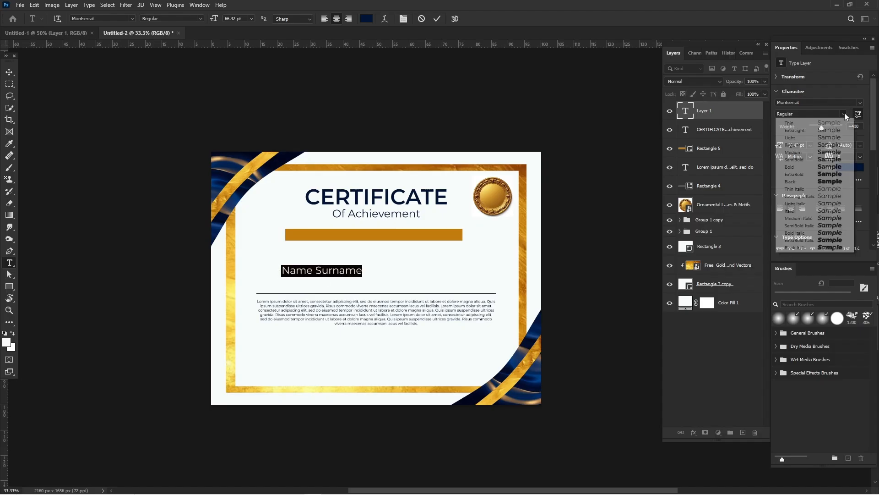
click(845, 114)
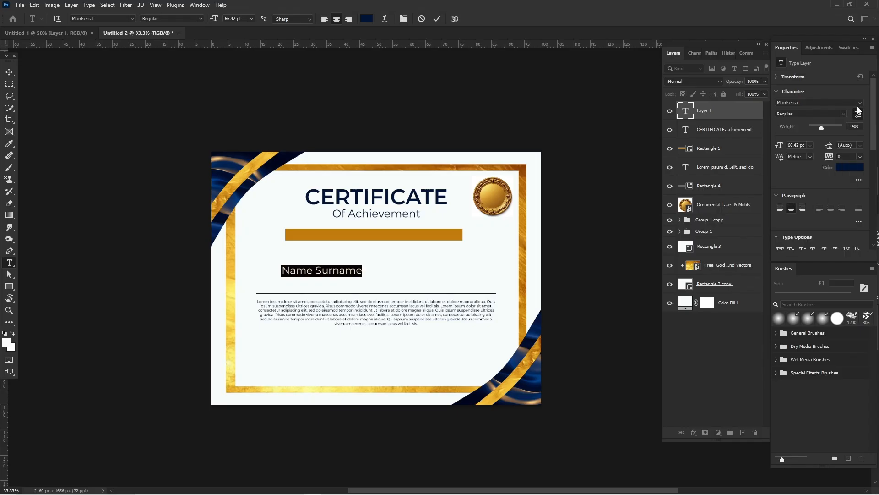
click(861, 102)
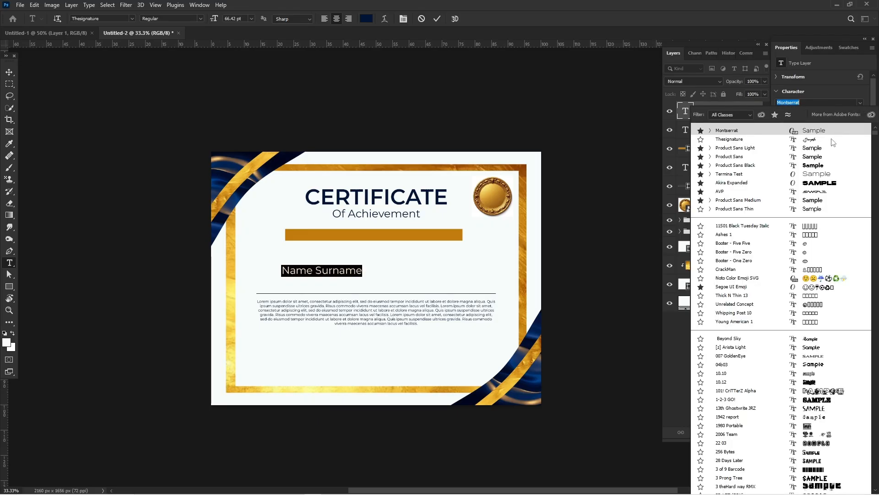
click(833, 140)
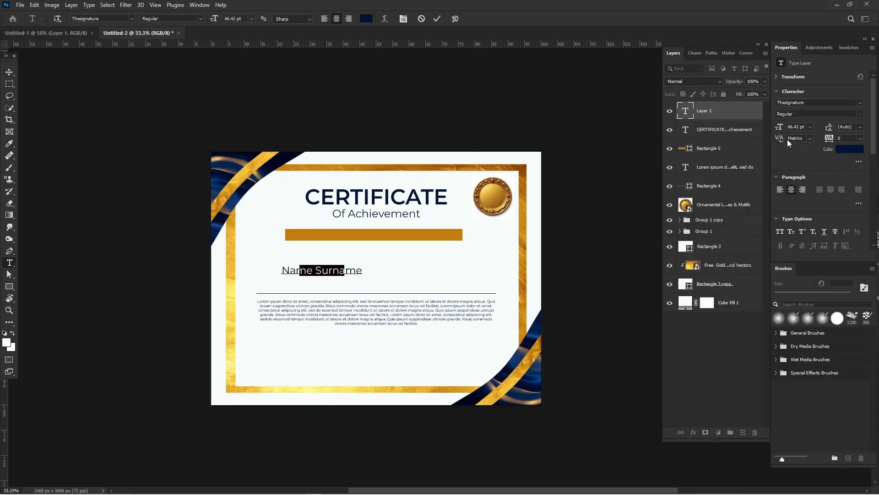
drag(780, 128, 839, 130)
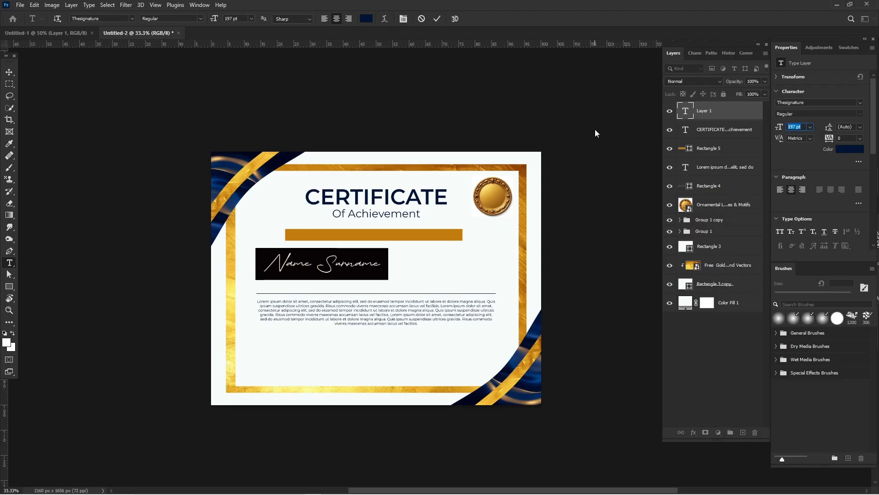
click(13, 70)
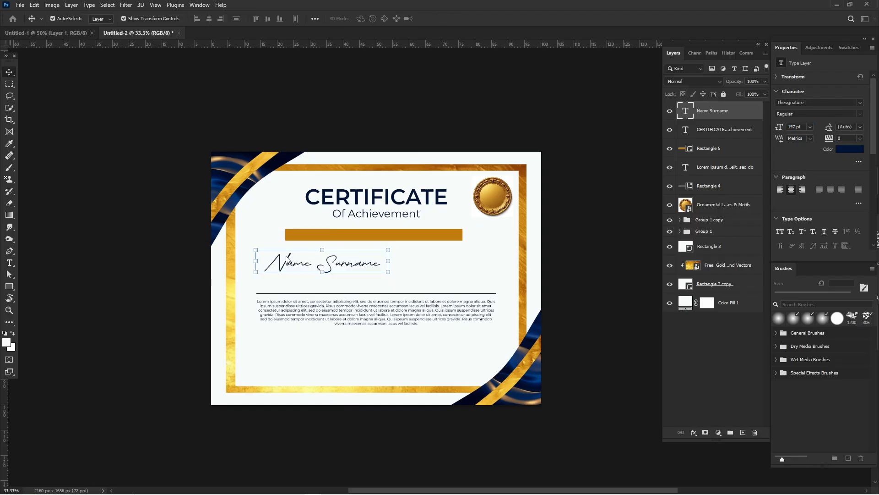
Step: Scale the "Name Surname" text to about 148% and centre it horizontally just above the thin line
drag(284, 265, 309, 268)
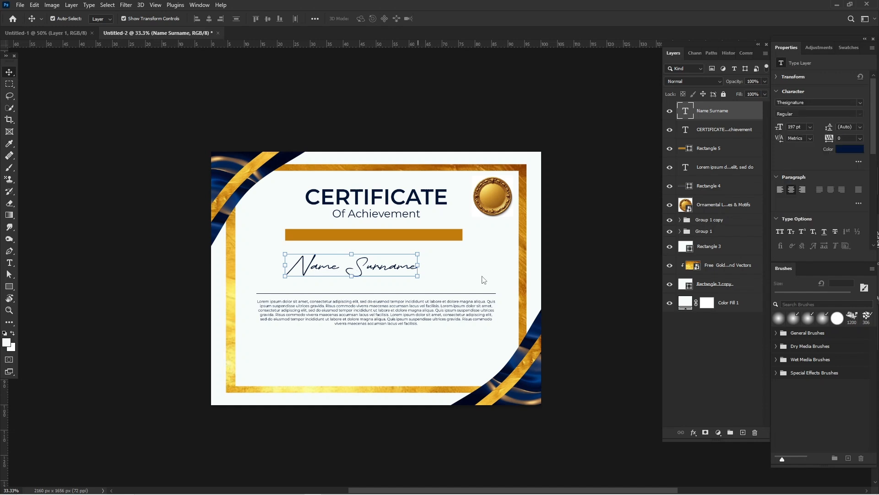
key(ctrl+t)
drag(482, 276, 484, 281)
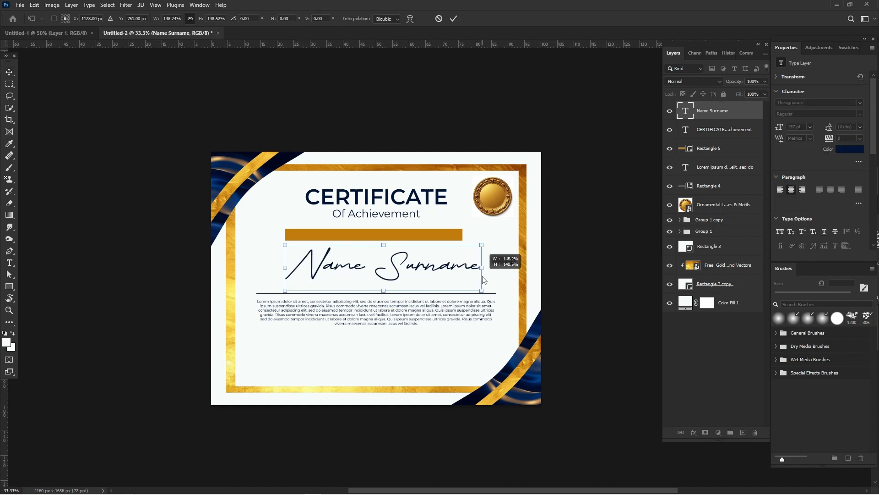
mouse_move(417, 268)
mouse_down()
mouse_move(402, 277)
mouse_move(411, 278)
mouse_up()
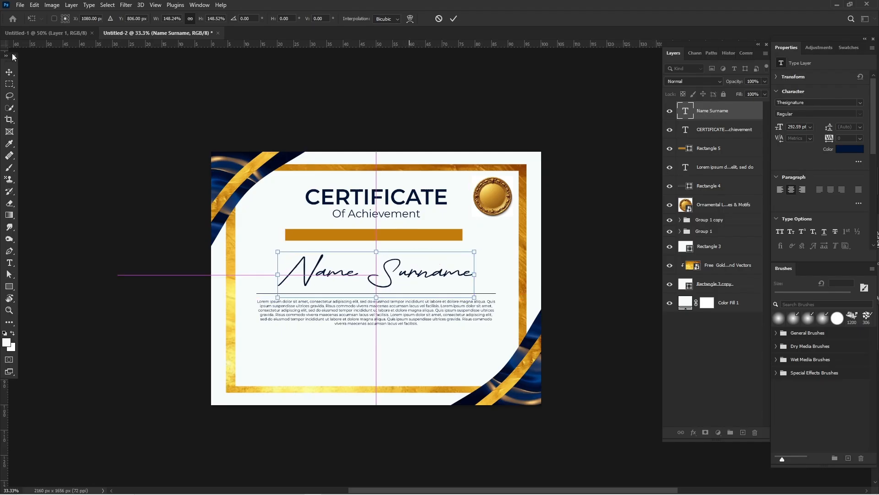
click(11, 71)
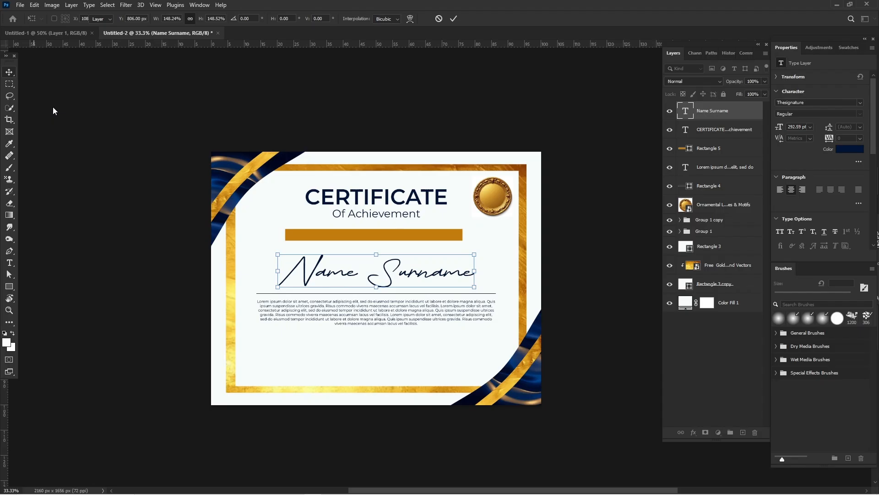
key(Return)
click(86, 128)
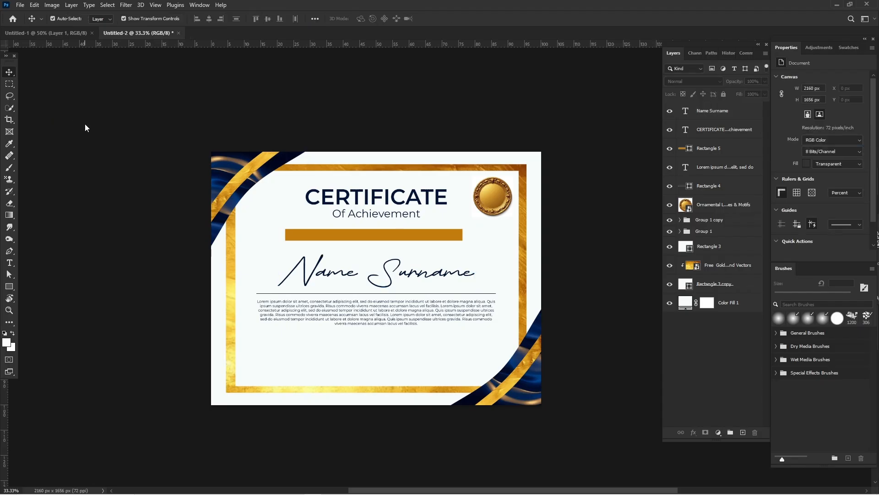
Step: Warp both ends of the golden bar inward into ribbon notches, accepting the conversion to a regular path, and deselect it
click(300, 240)
key(ctrl+t)
key(ctrl+plus)
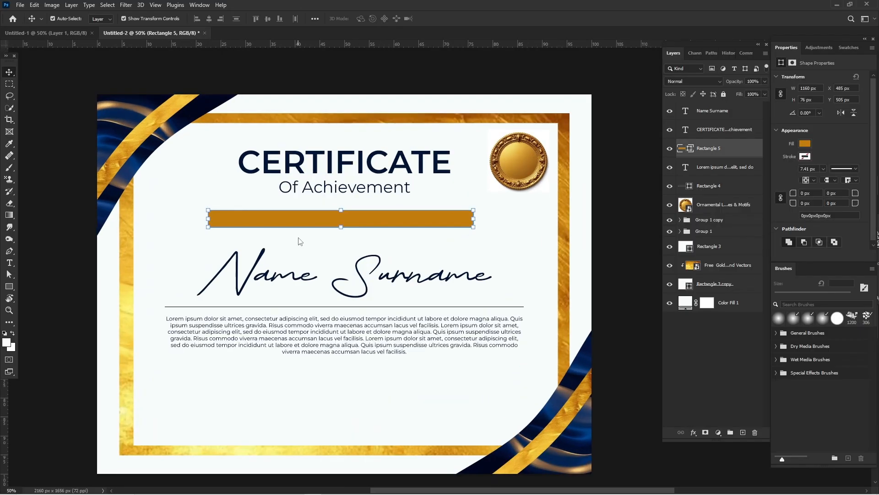
right_click(240, 223)
click(258, 282)
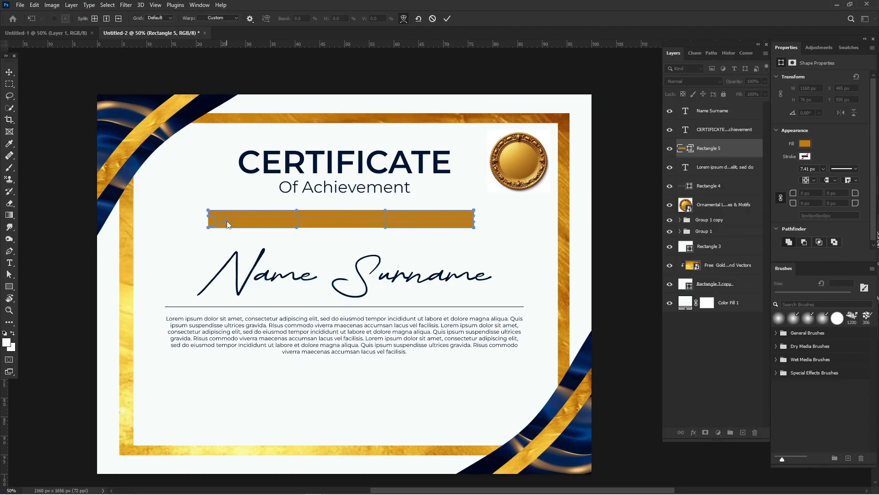
drag(227, 221, 230, 226)
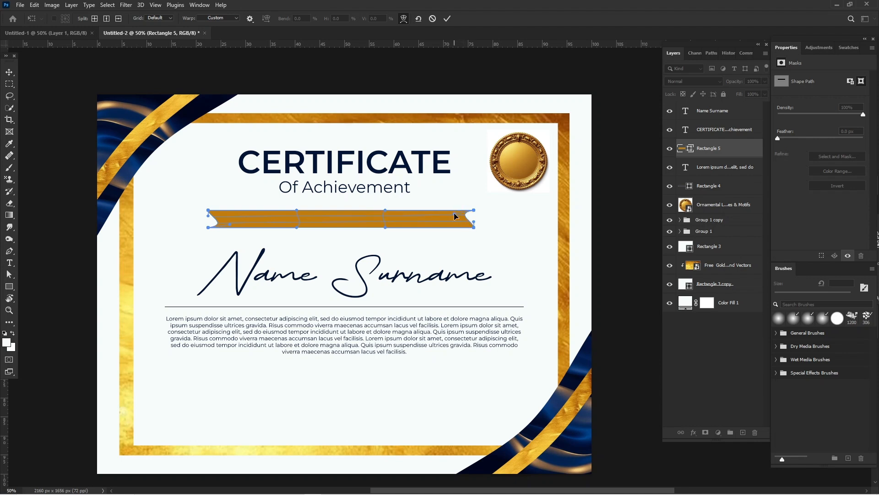
click(9, 72)
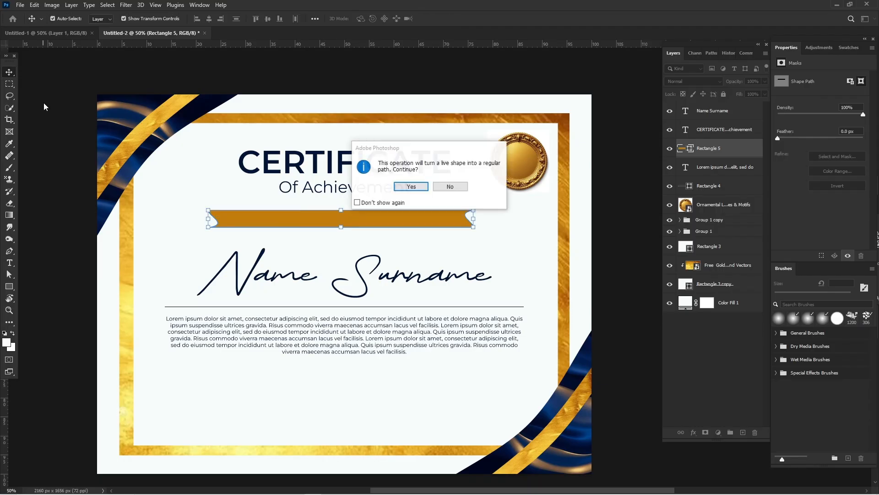
key(Return)
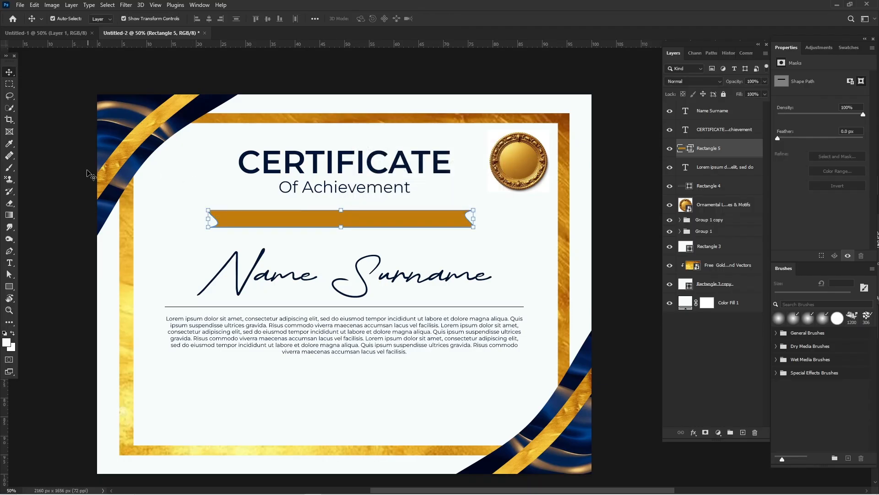
click(74, 170)
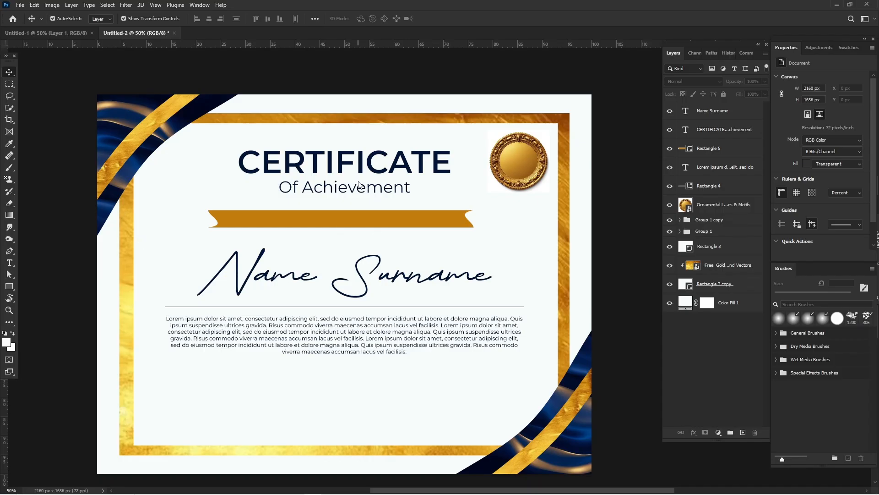
Step: Add the text "This Certificate is Proudly Presented to" over the golden ribbon
key(t)
click(259, 217)
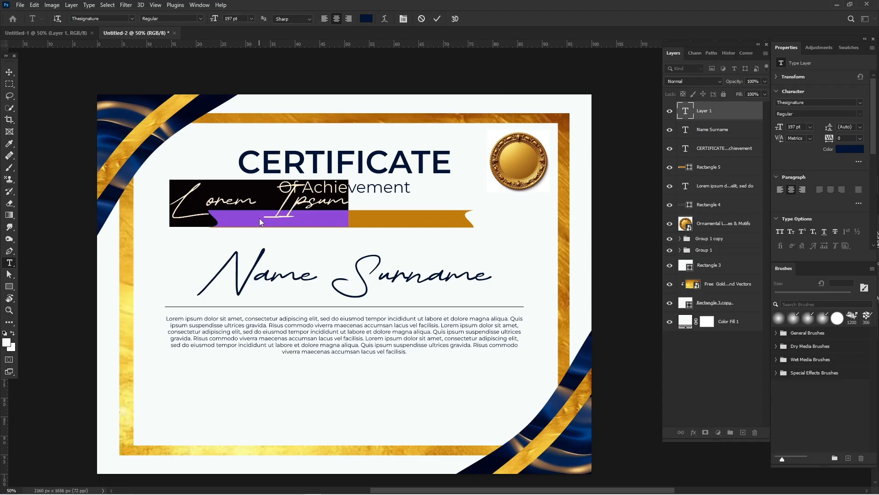
text(This C)
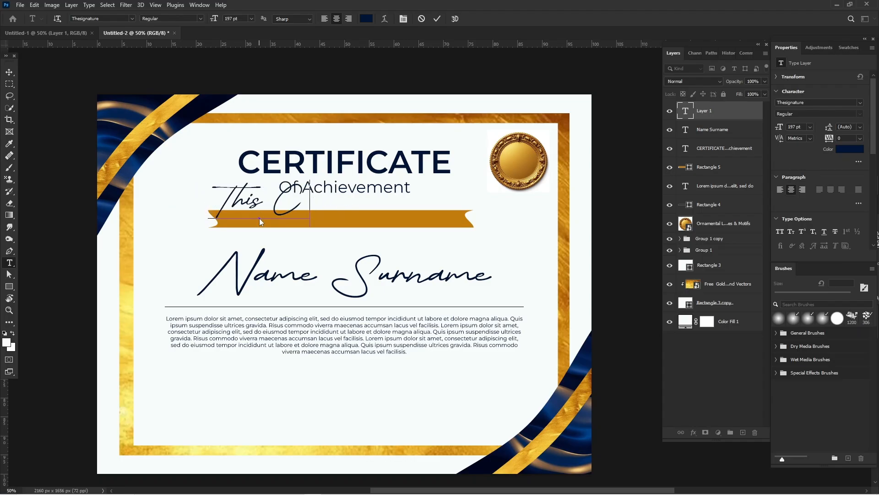
text(ertif)
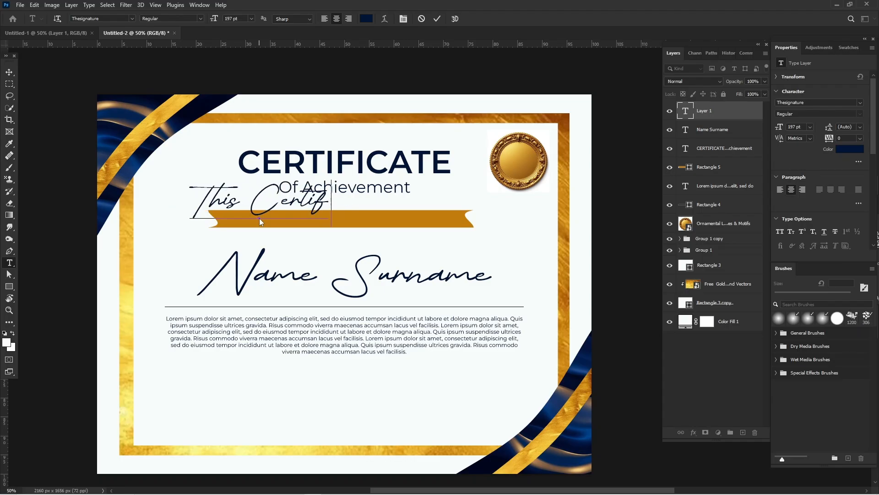
text(icate is)
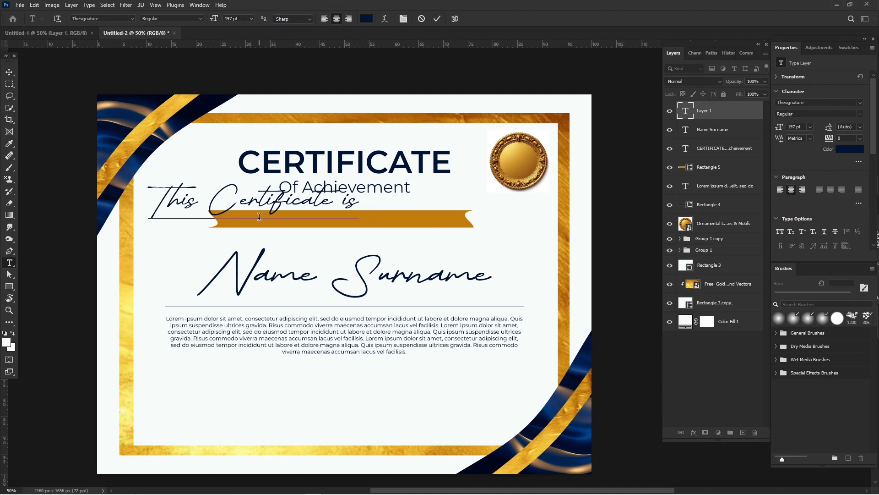
text( Prou)
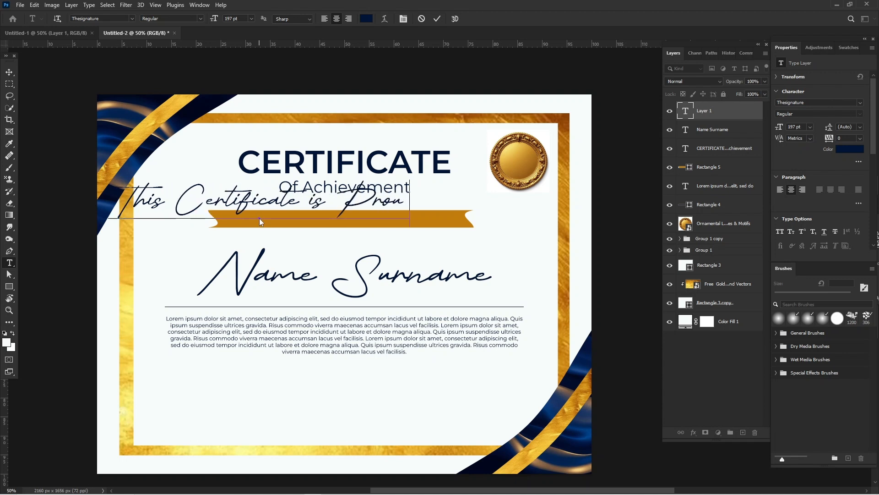
text(dly Pr)
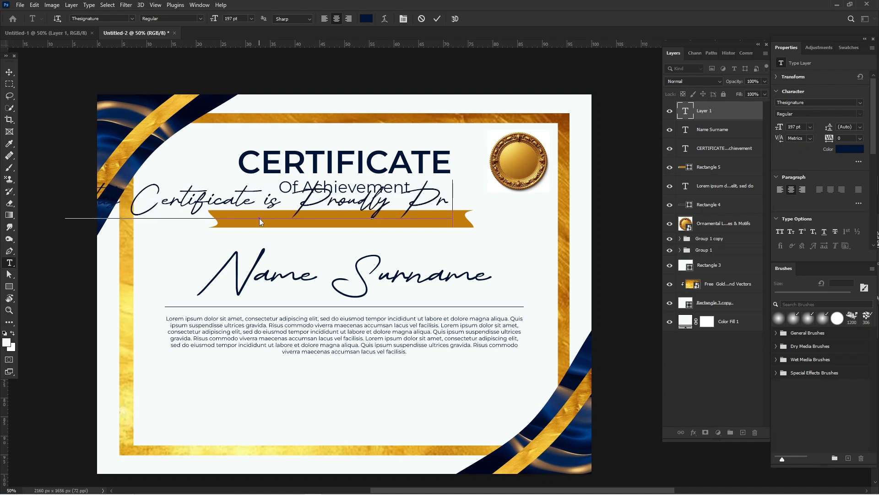
text(esented to)
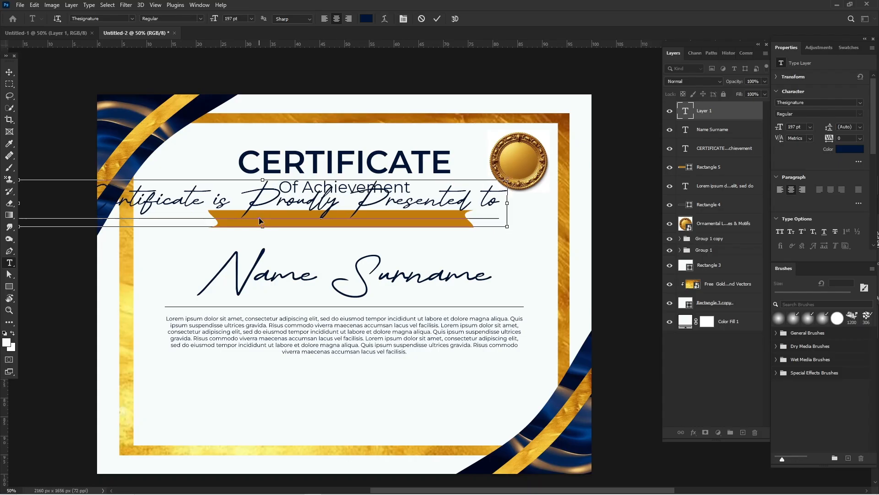
Step: Set the "This Certificate is Proudly Presented to" line to Montserrat at 29 pt and centre it on the golden ribbon
key(ctrl+a)
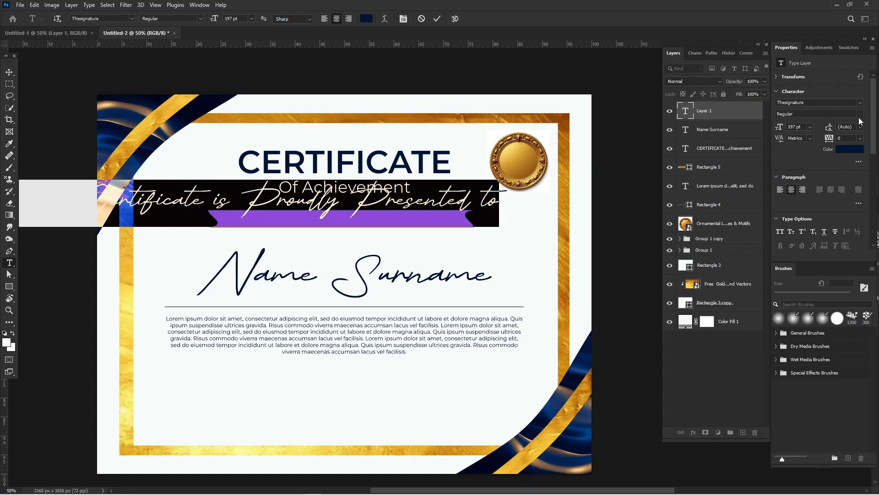
click(861, 103)
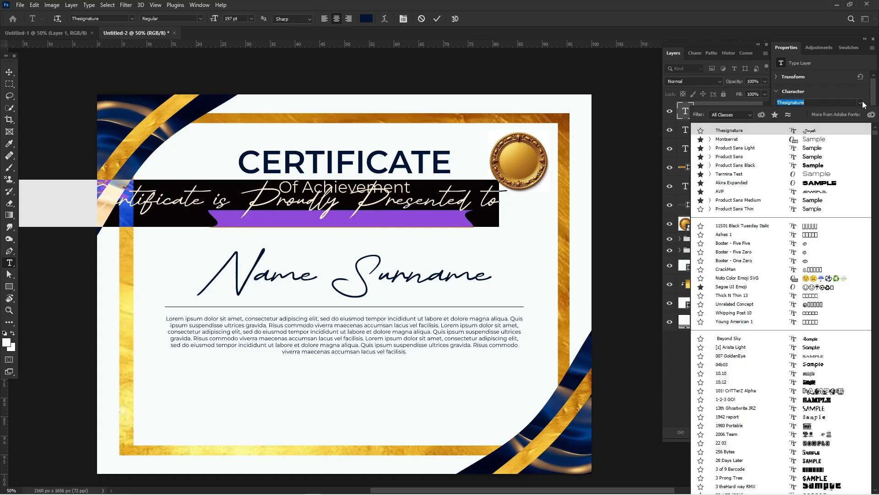
click(824, 141)
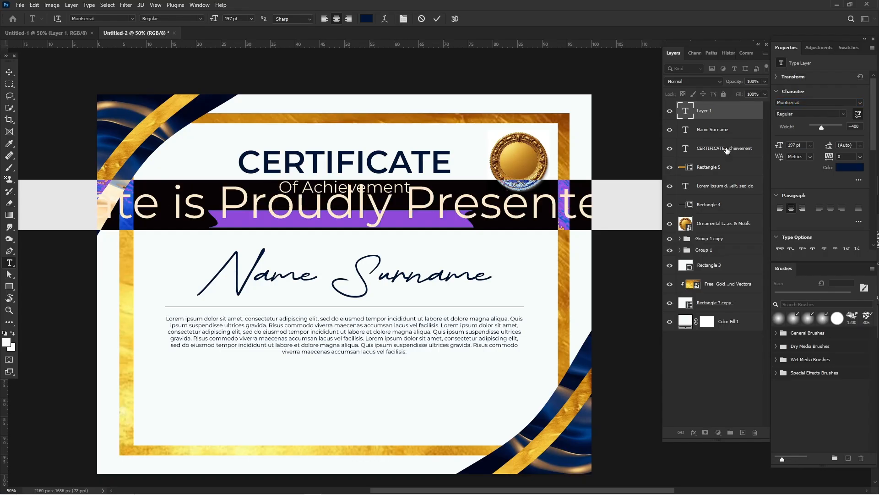
drag(779, 146, 669, 152)
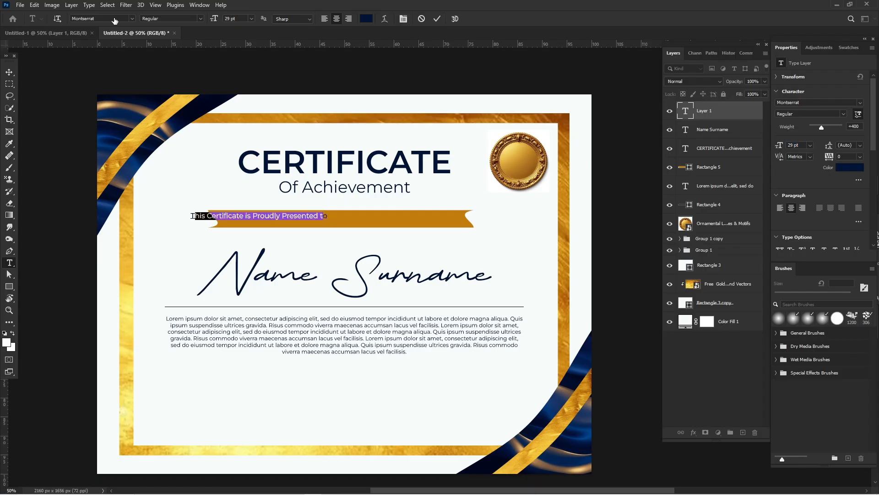
click(10, 72)
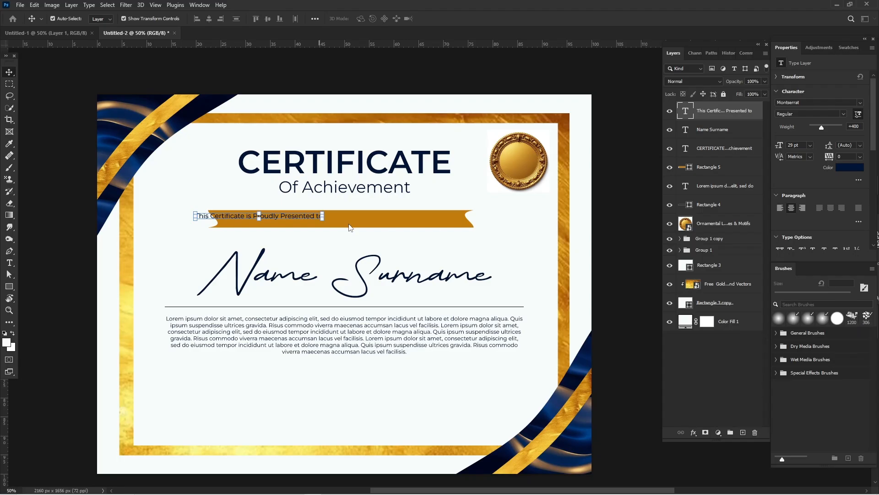
drag(289, 217, 367, 218)
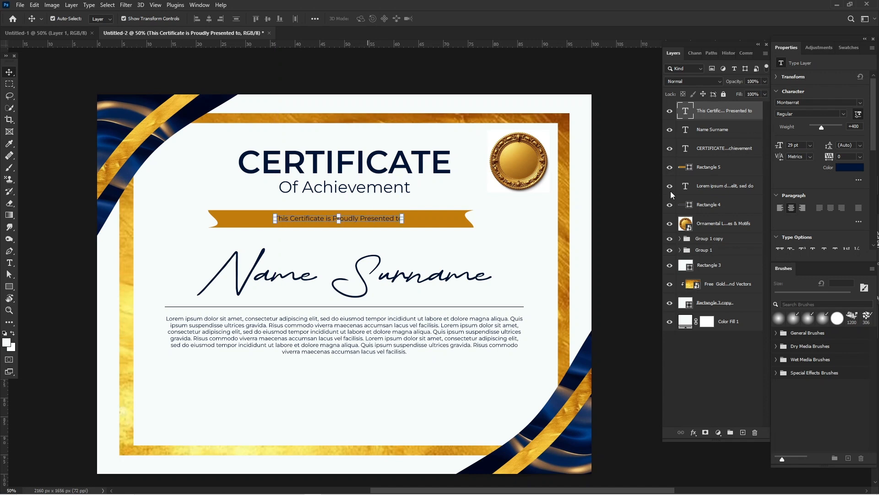
Step: Change the ribbon text's color to white (ffffff) and deselect it
click(857, 172)
click(578, 309)
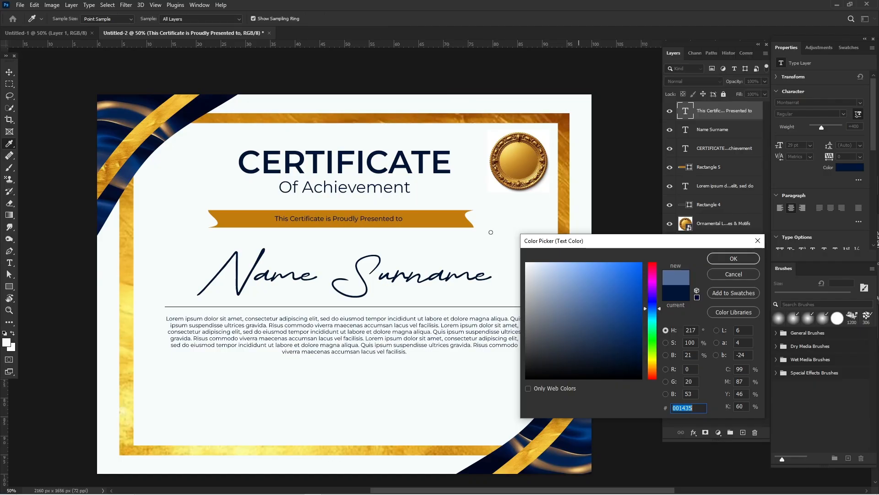
click(467, 215)
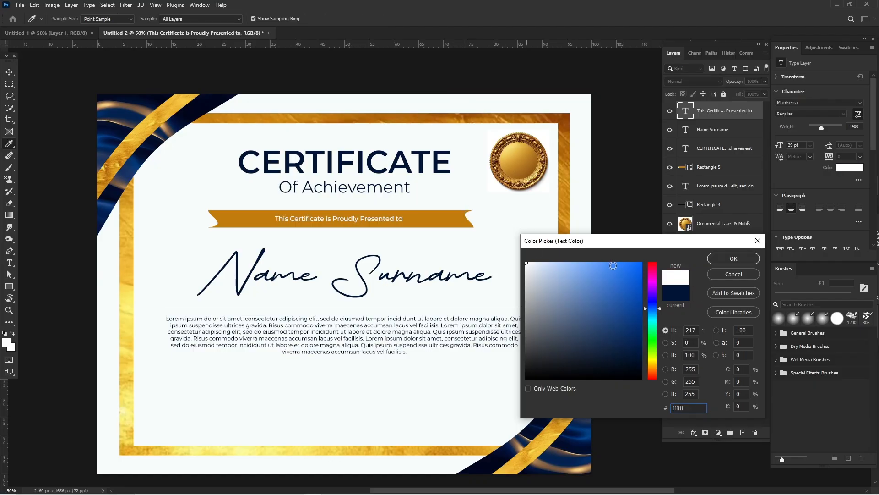
click(704, 259)
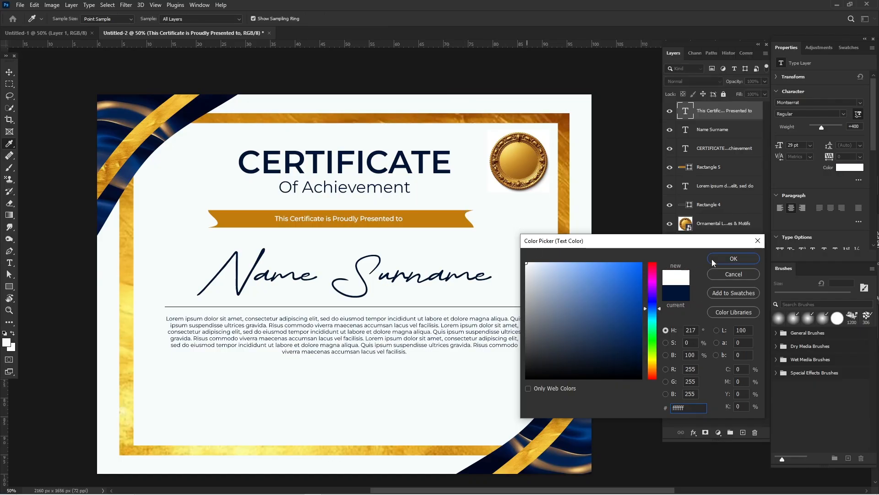
click(639, 205)
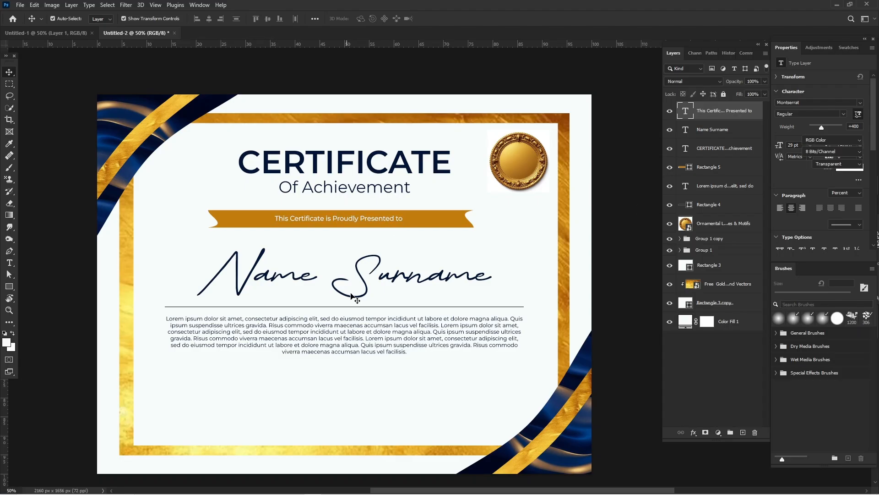
Step: Duplicate the Name Surname text onto the gold seal and replace the copy's wording with "1st"
click(367, 290)
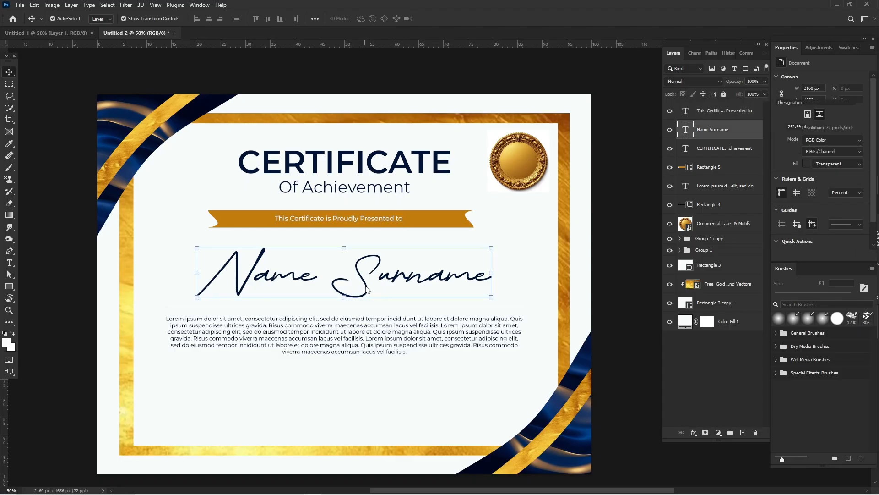
mouse_move(367, 289)
mouse_down()
mouse_move(524, 160)
mouse_move(513, 169)
mouse_up()
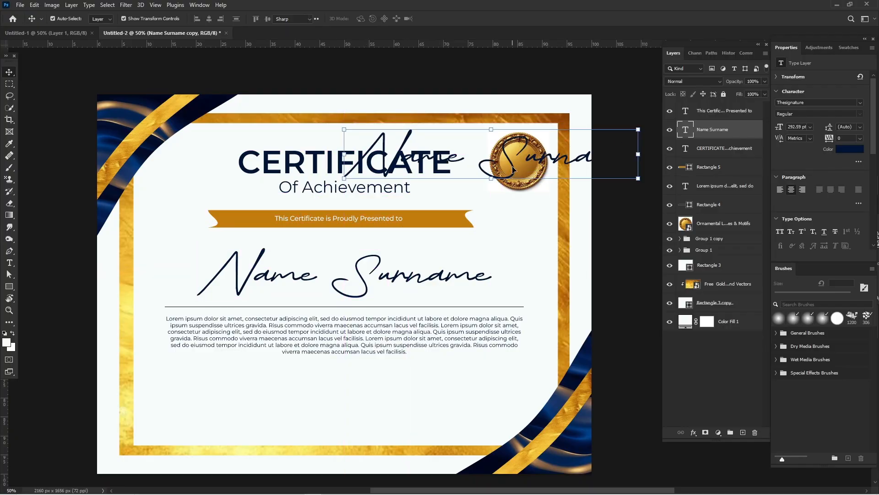
double_click(513, 168)
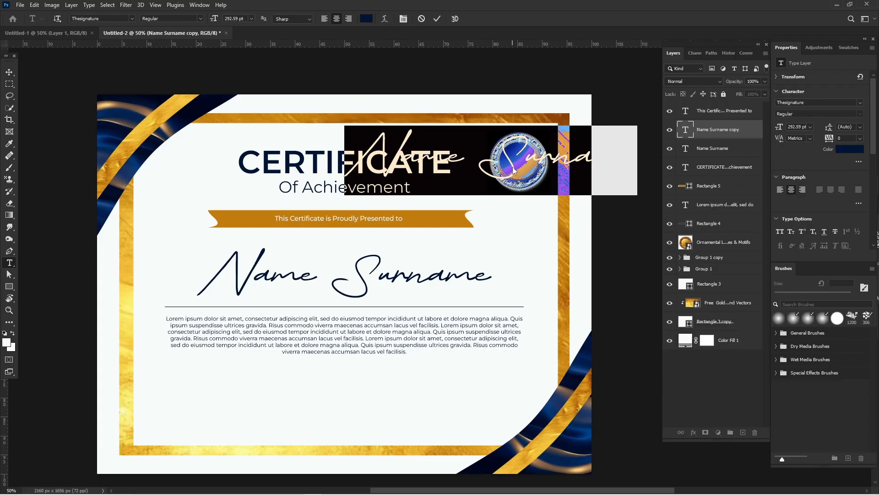
text(1st)
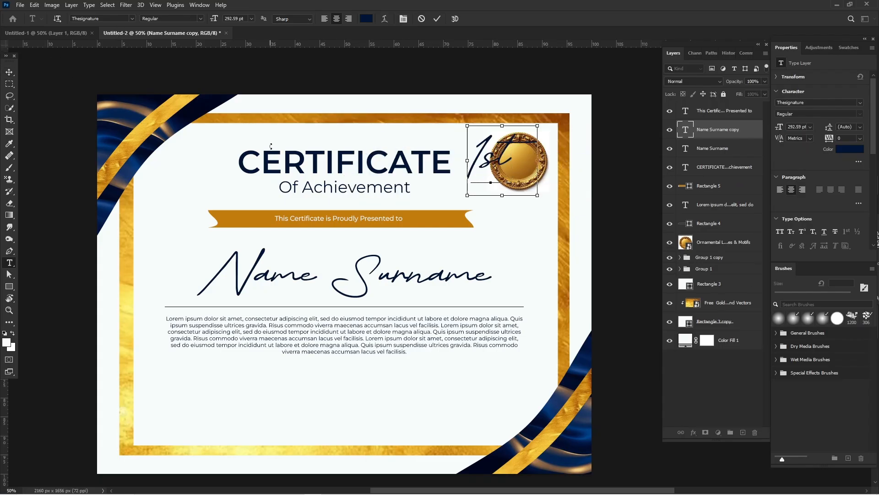
Step: Change the color of the whole "1st" text to white (ffffff)
key(ctrl+a)
click(849, 149)
click(577, 293)
drag(577, 294, 526, 263)
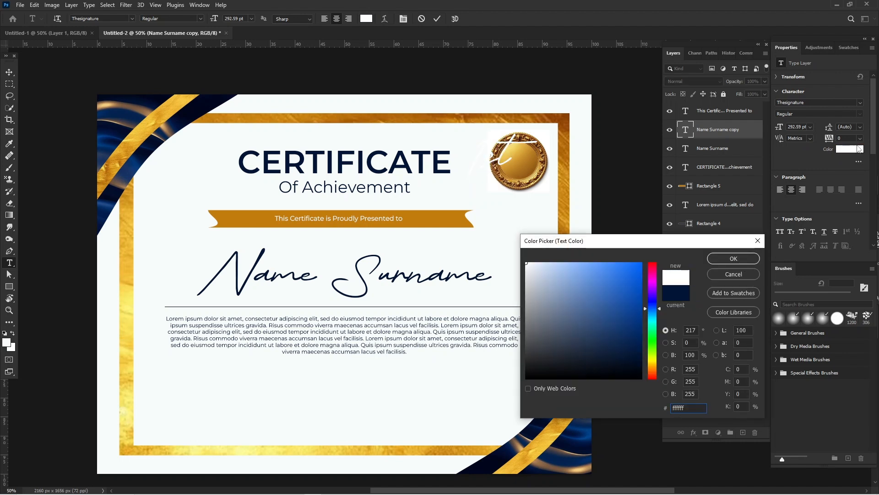
drag(574, 277, 514, 247)
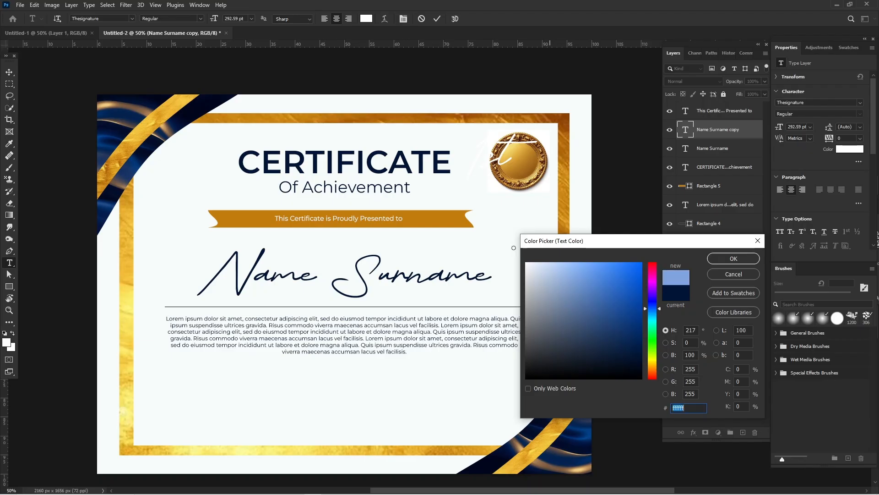
click(721, 260)
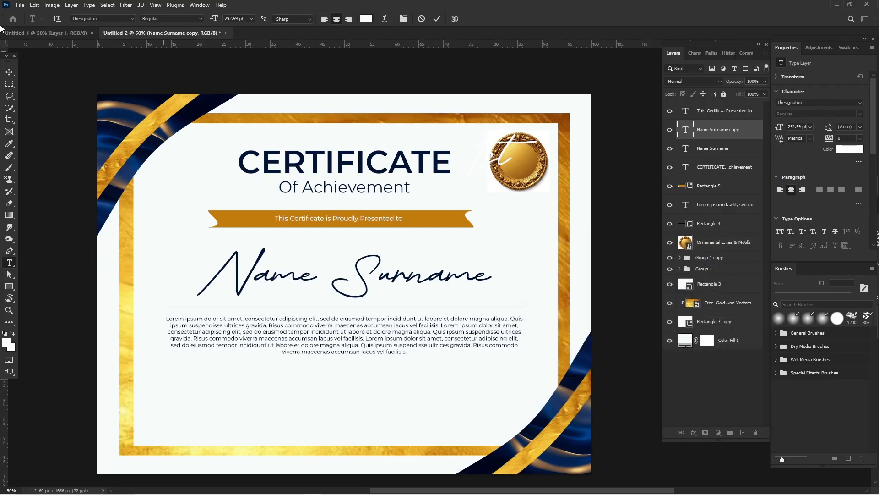
Step: Scale the "1st" text down to about 48% and centre it inside the gold seal, then deselect it
click(14, 74)
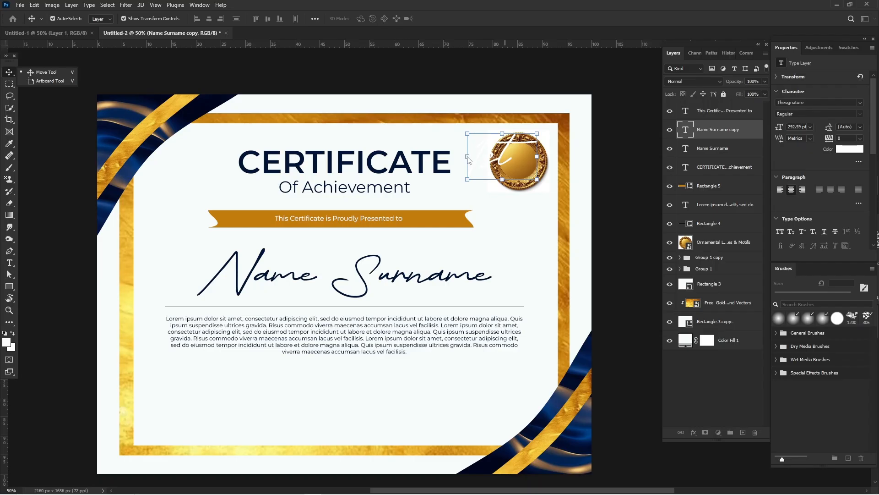
drag(469, 159, 523, 166)
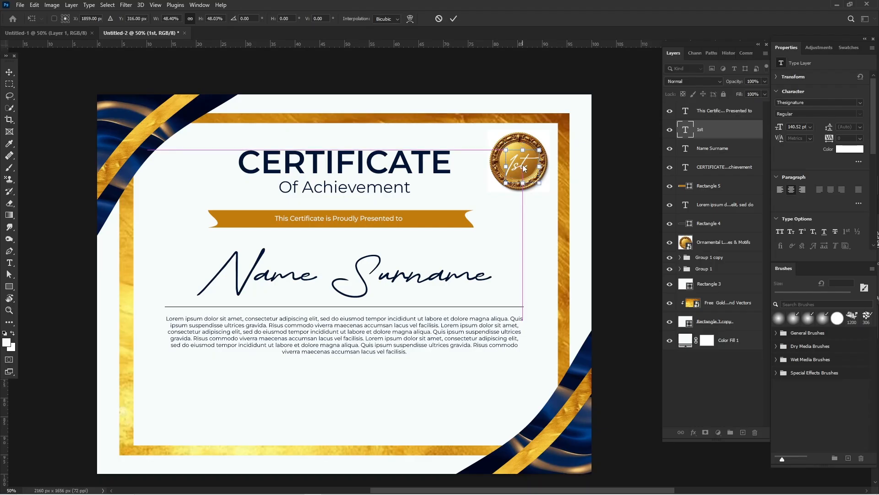
key(Up)
key(Up)
key(Up)
key(Up)
key(Up)
key(Up)
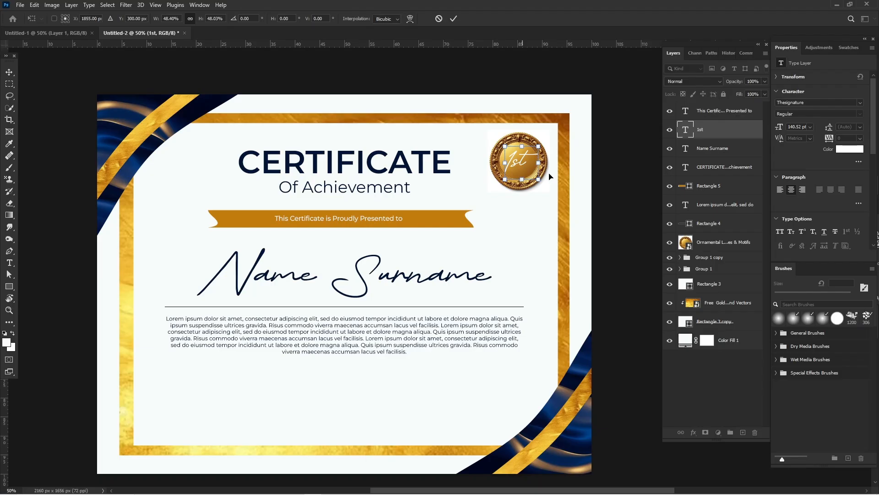
click(615, 138)
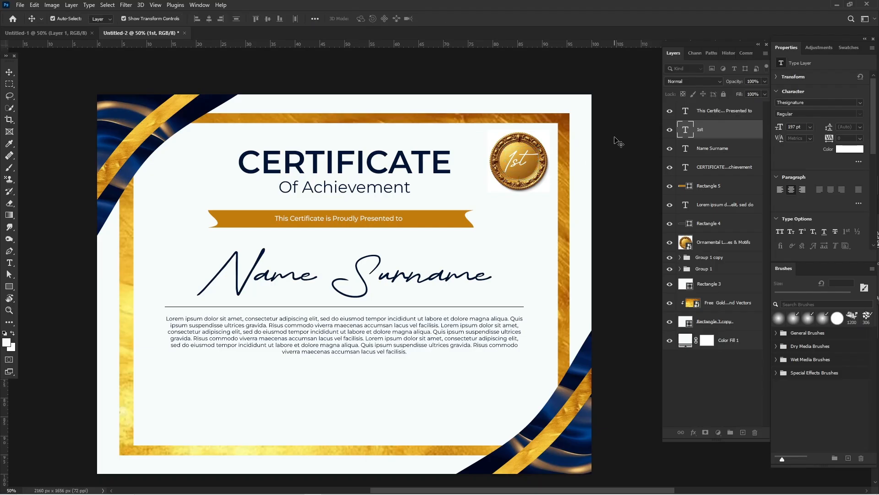
click(618, 141)
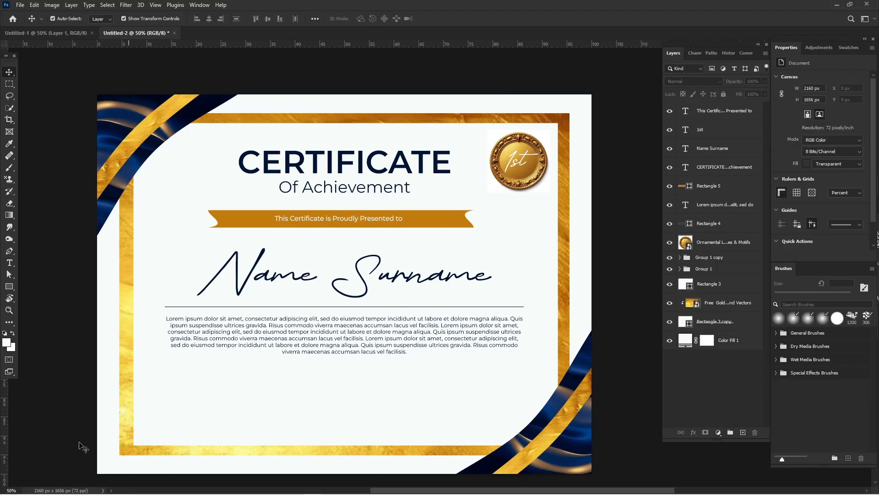
Step: Draw a thin rectangle of about 451 × 4 px beneath the body text's left side as a signature line and fill it dark navy
click(9, 286)
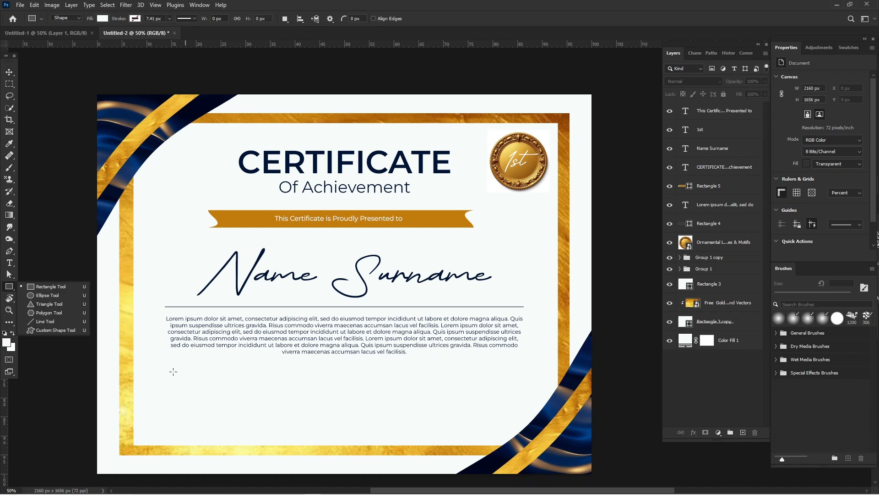
drag(165, 403, 269, 405)
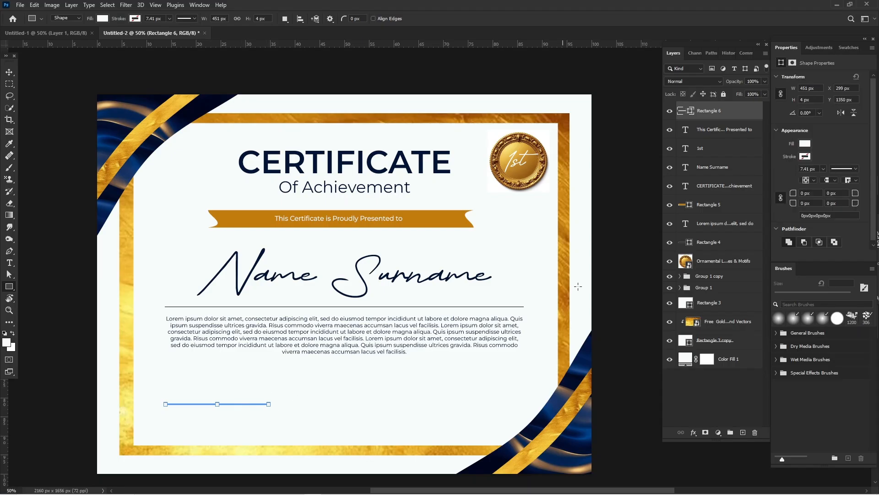
click(805, 143)
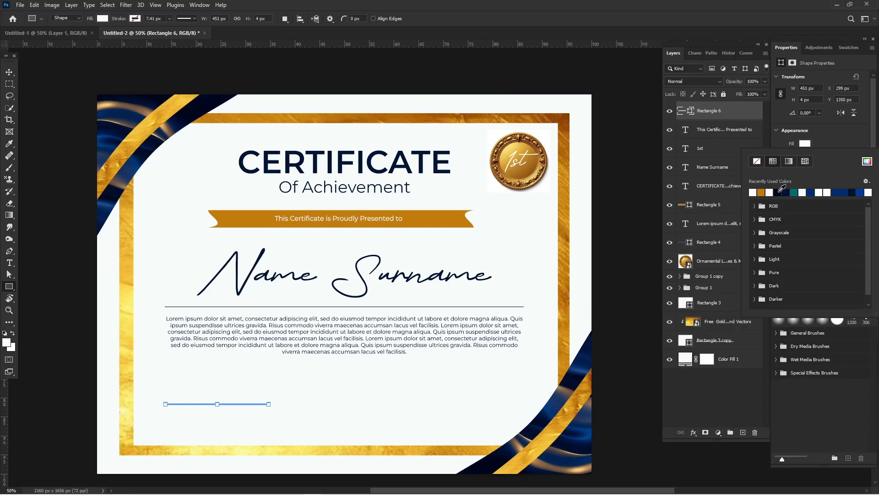
click(855, 131)
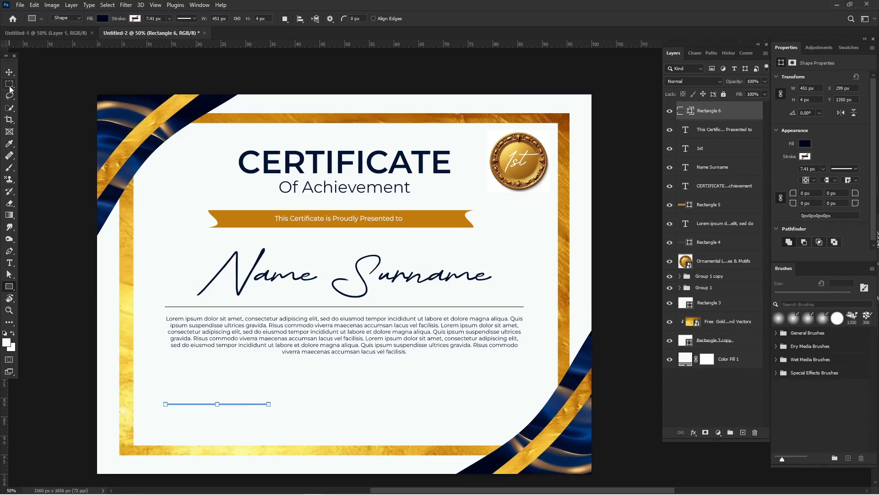
Step: Duplicate the signature line level with itself at the certificate's lower right, and shift the original slightly inward
click(9, 73)
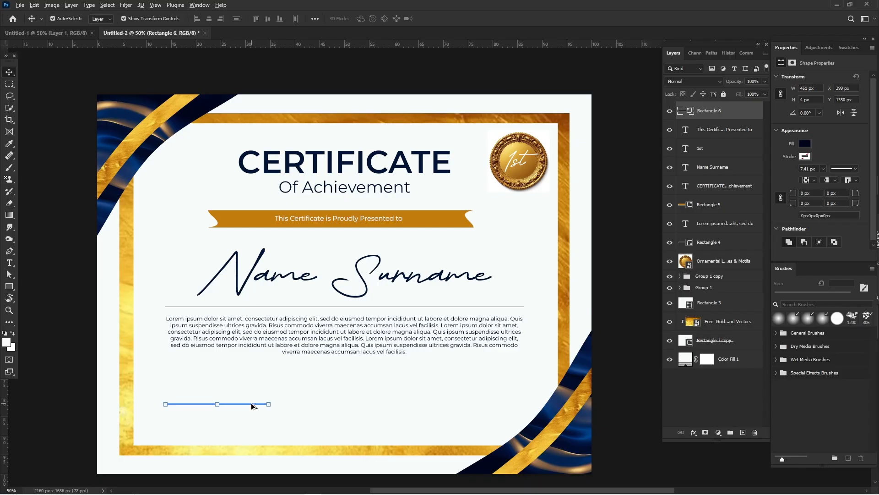
drag(252, 405, 493, 406)
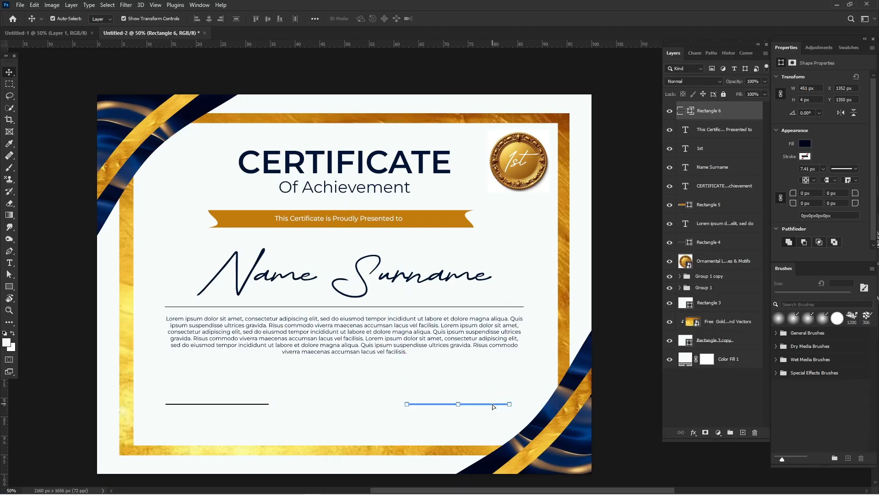
click(79, 309)
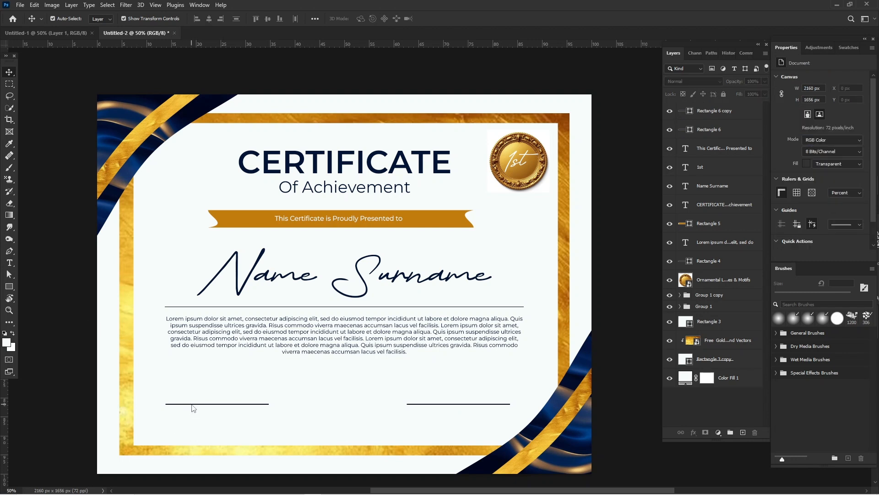
drag(196, 404, 199, 406)
Step: Add a new text line reading "Date" at the left signature line
click(9, 264)
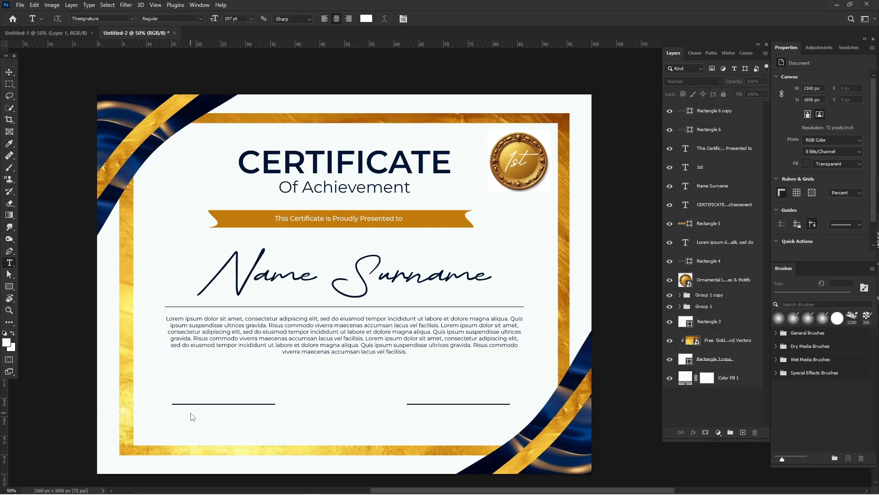
click(191, 415)
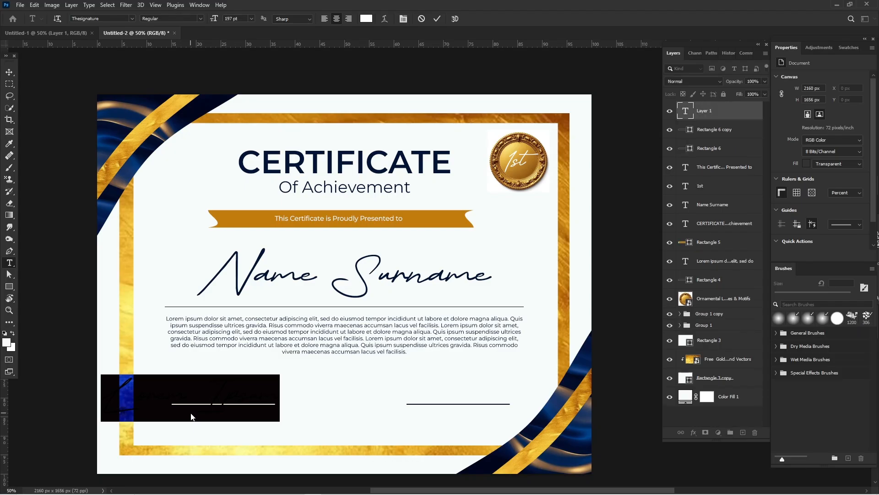
text(Sign)
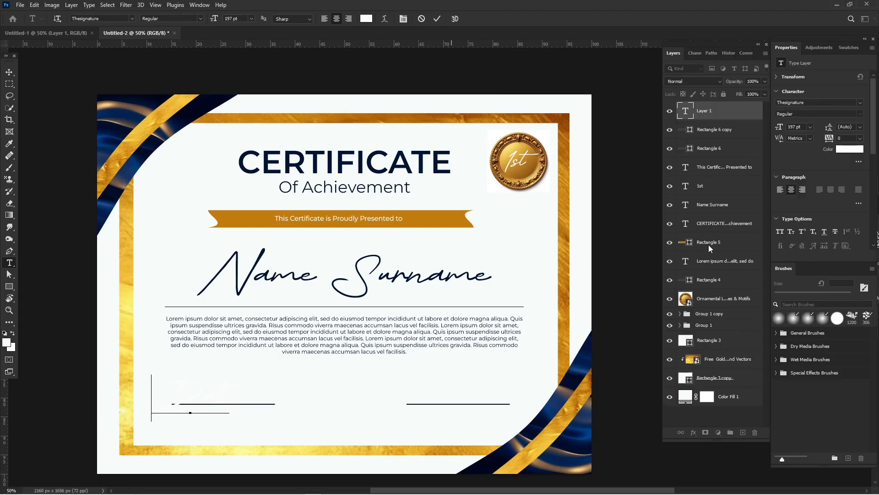
Step: Color the "Date" text navy by sampling the CERTIFICATE title and complete the word's final "e" in the same color
key(ctrl+a)
click(850, 149)
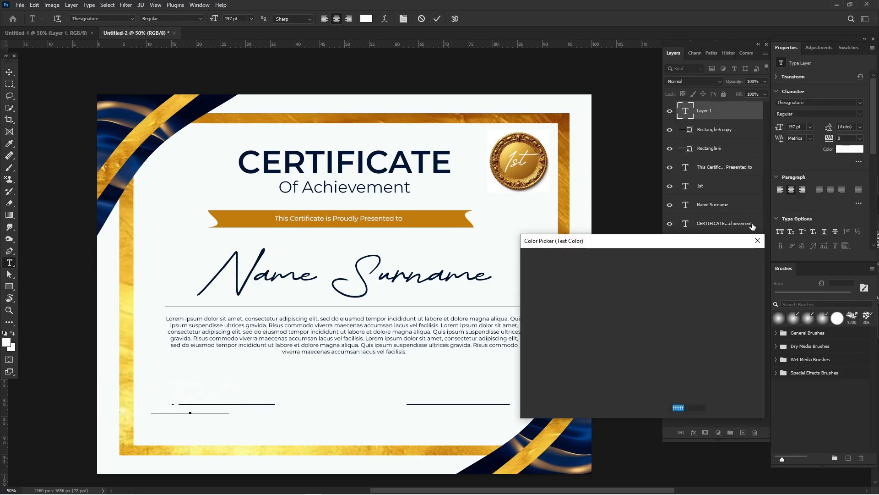
click(360, 164)
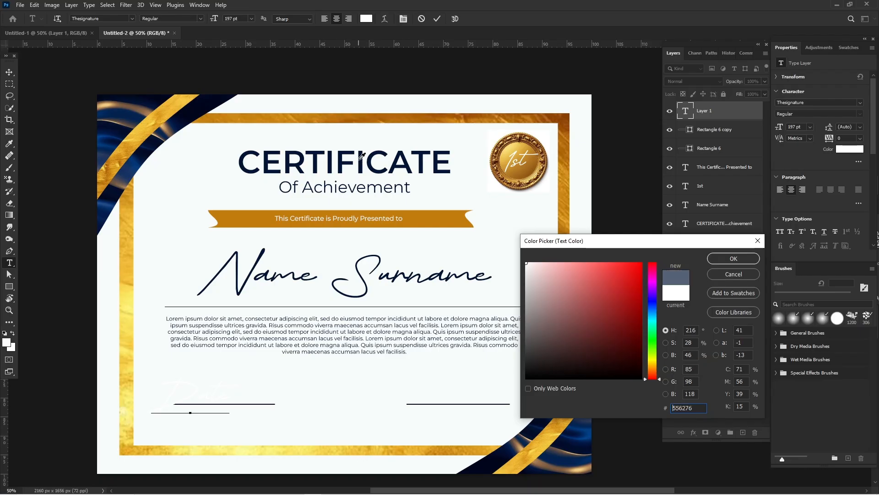
click(361, 165)
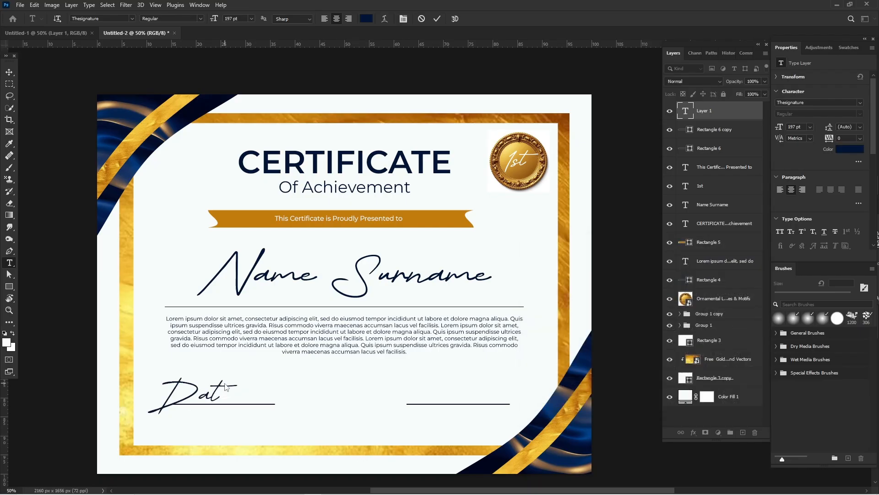
double_click(221, 392)
click(219, 392)
text(e)
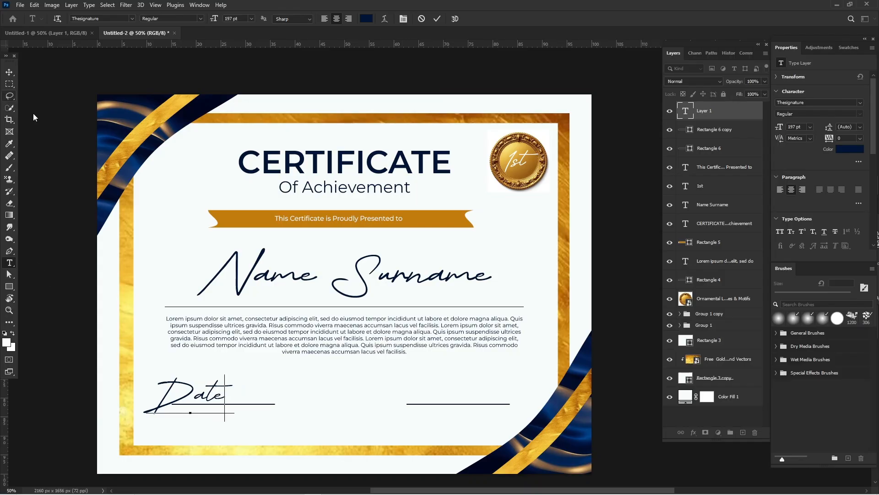
Step: Set the "Date" text to Montserrat, scale it down to about 43 pt centred under the left signature line, and deselect it
key(ctrl+a)
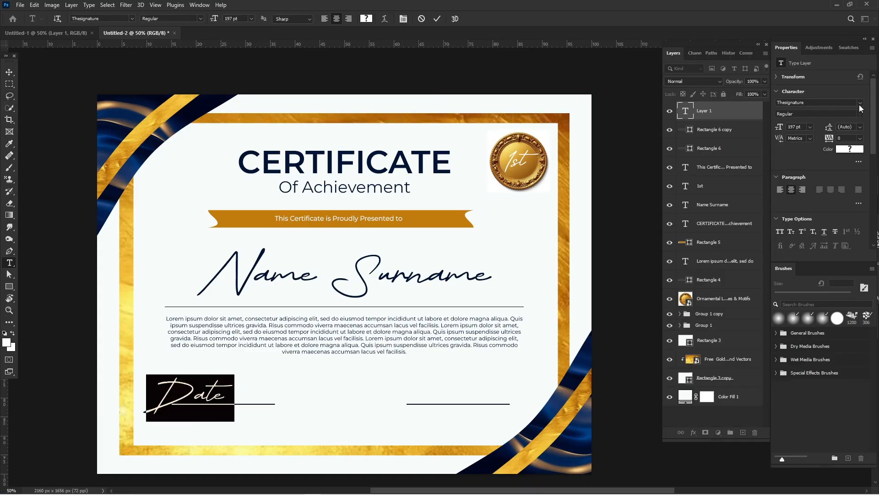
click(860, 105)
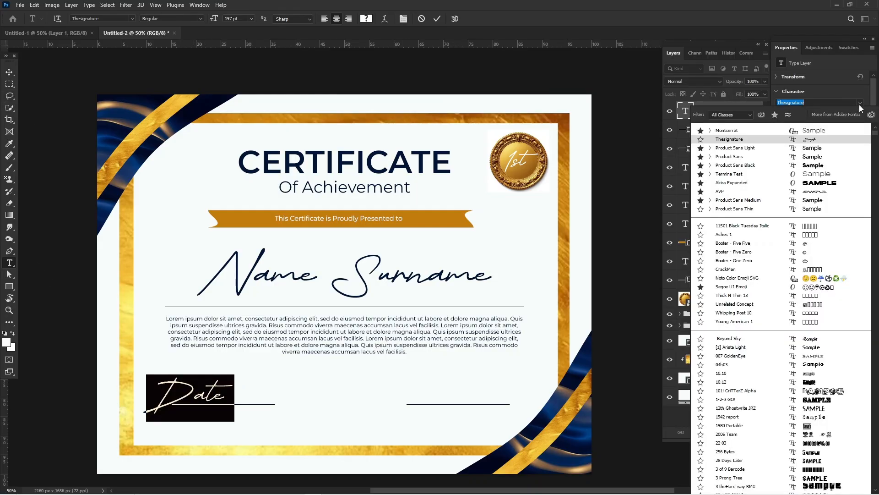
click(819, 130)
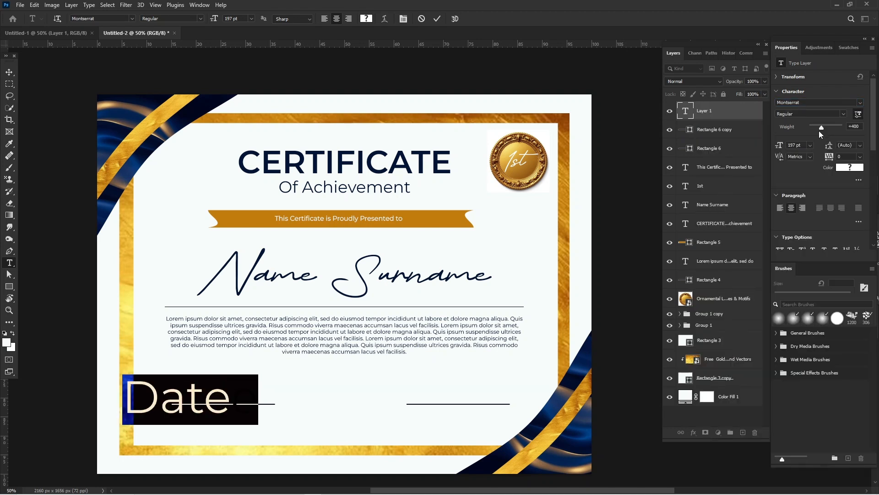
click(10, 75)
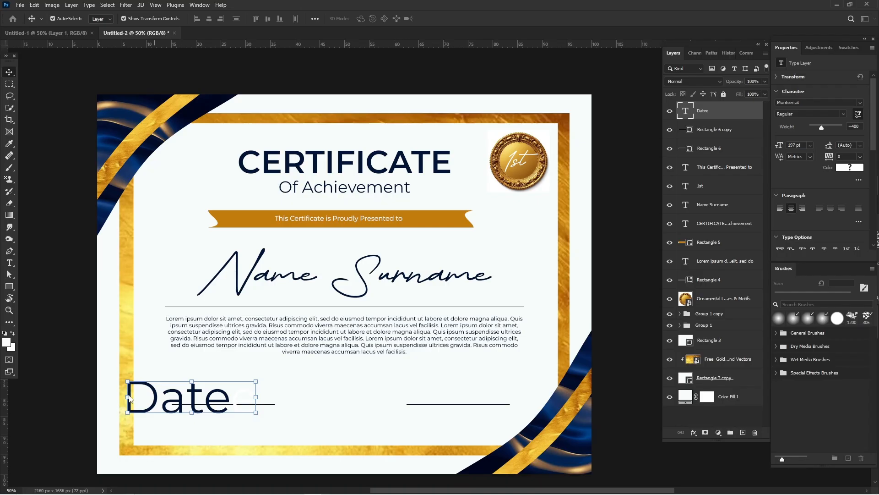
drag(128, 398, 159, 399)
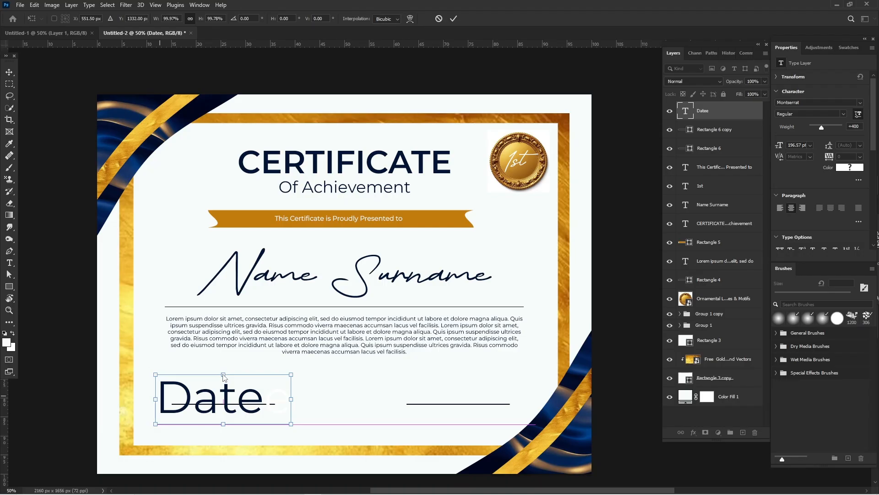
drag(223, 374, 225, 423)
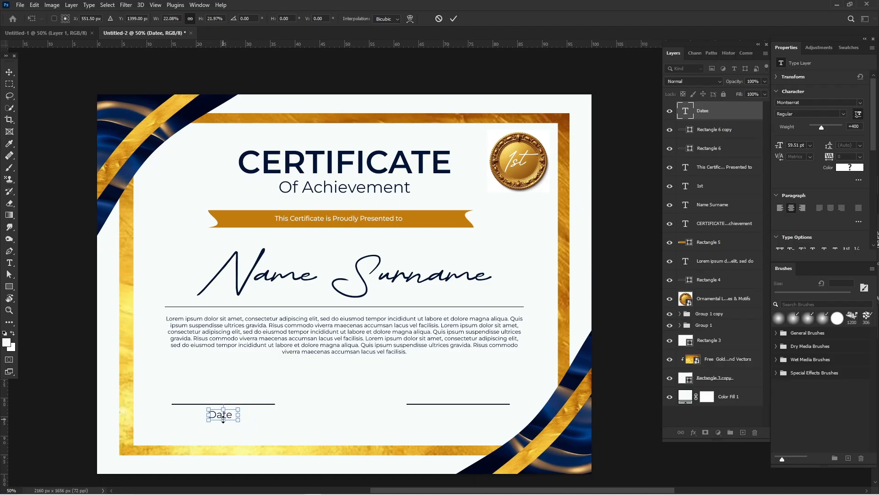
click(46, 296)
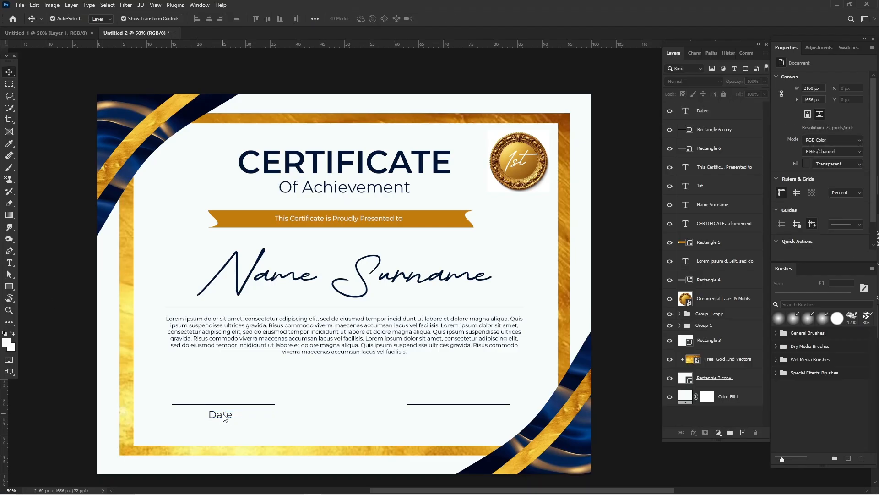
Step: Duplicate the "Date" text under the right signature line, change the copy's wording to "Signature", and deselect it
mouse_move(225, 416)
mouse_down()
mouse_move(353, 430)
mouse_move(458, 422)
mouse_move(460, 413)
mouse_up()
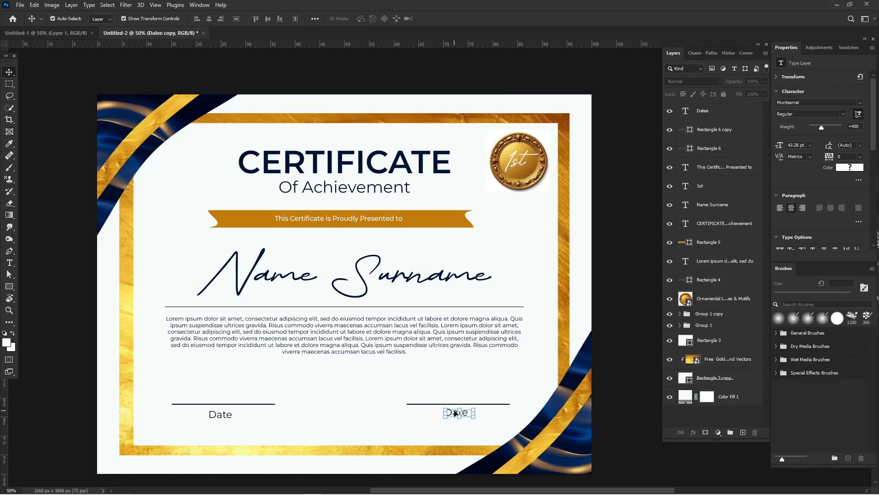
double_click(451, 414)
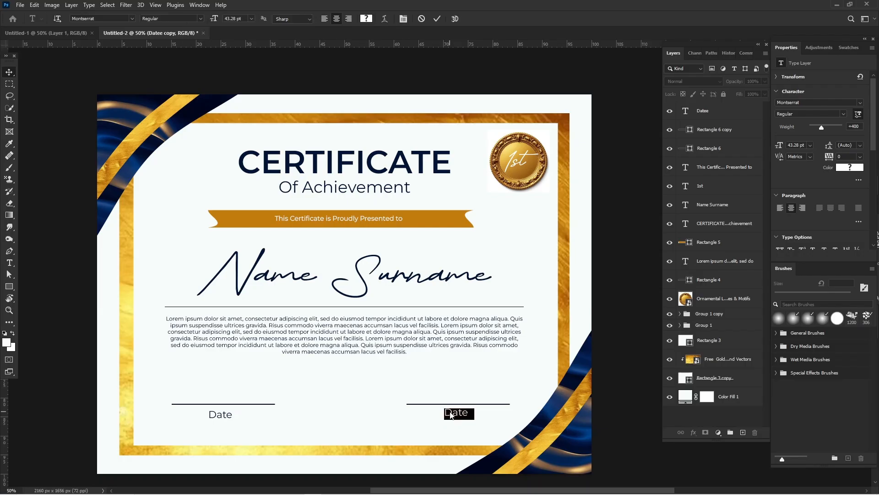
key(ctrl+a)
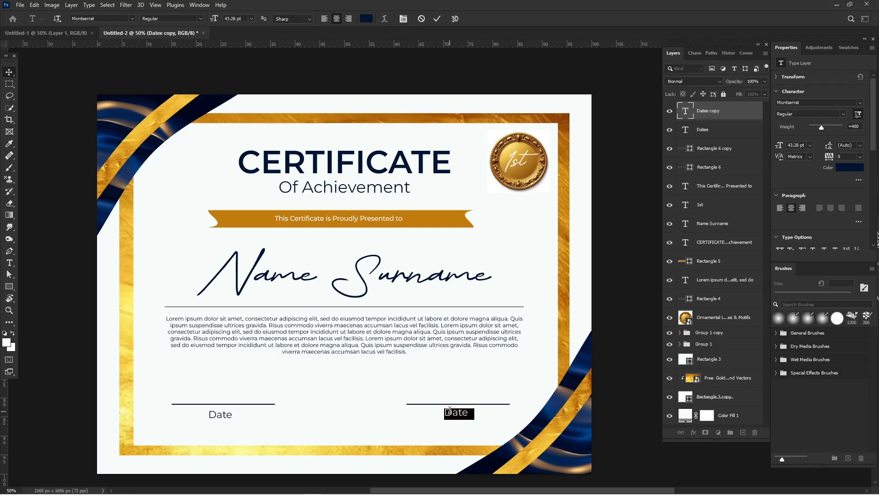
click(11, 73)
key(ctrl+z)
key(ctrl+a)
text(Signature)
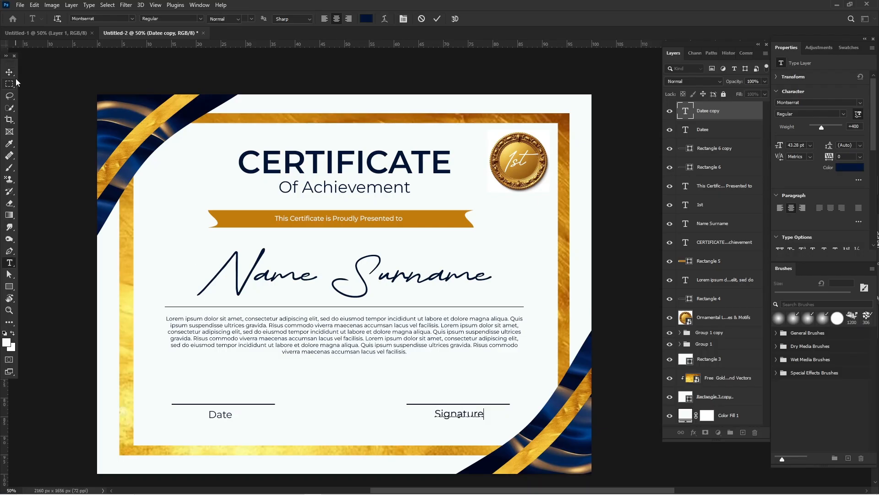
click(15, 79)
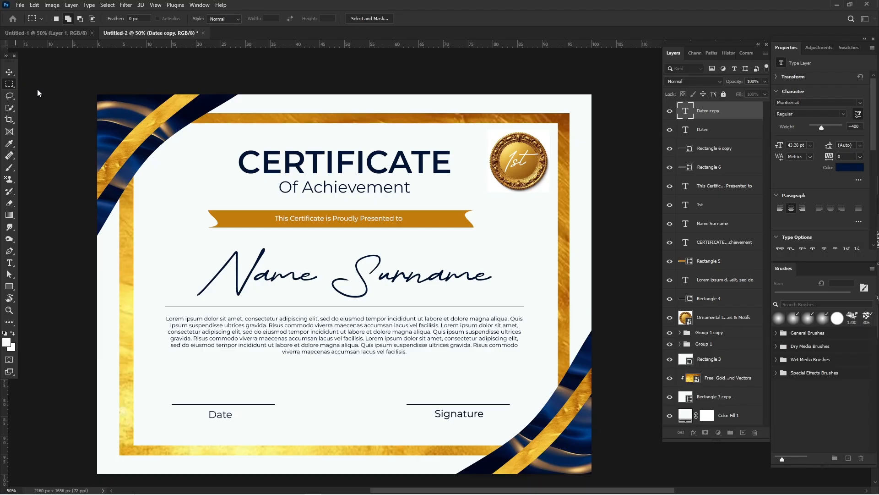
click(9, 72)
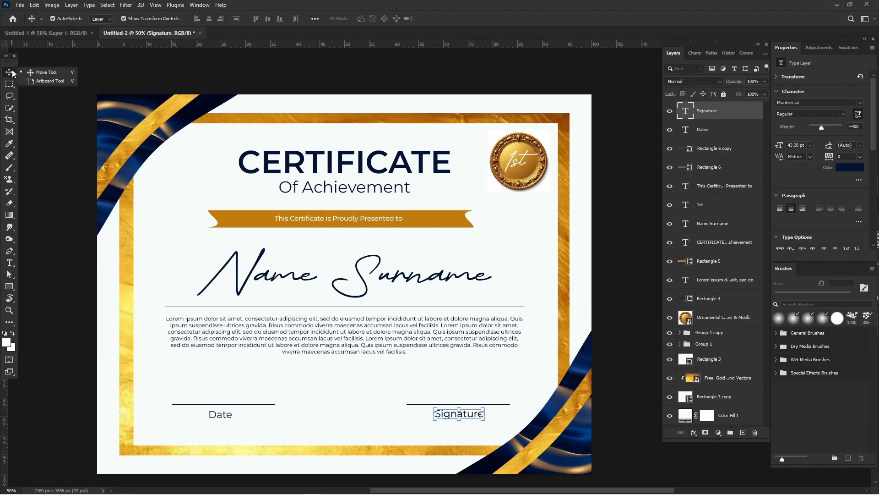
click(65, 112)
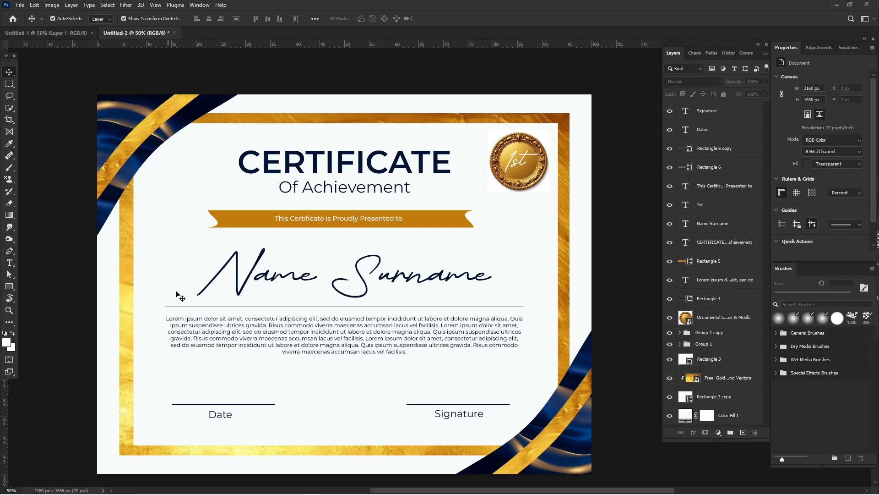
mouse_move(316, 494)
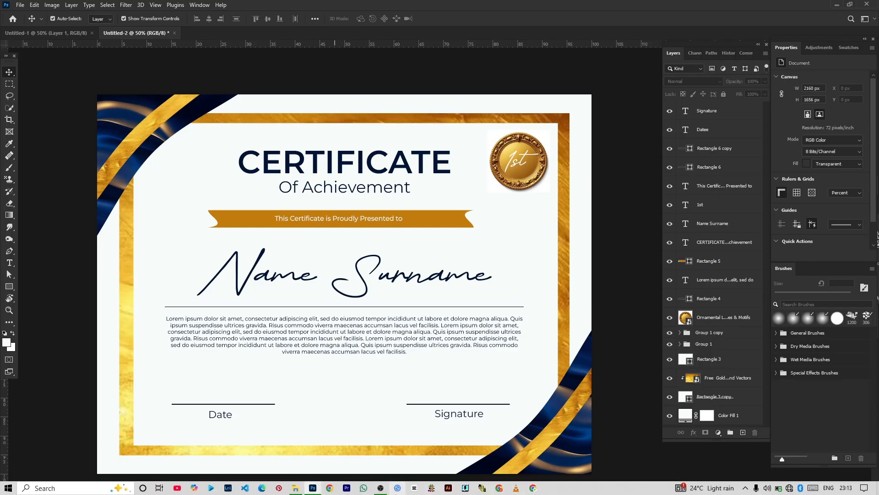
mouse_move(380, 488)
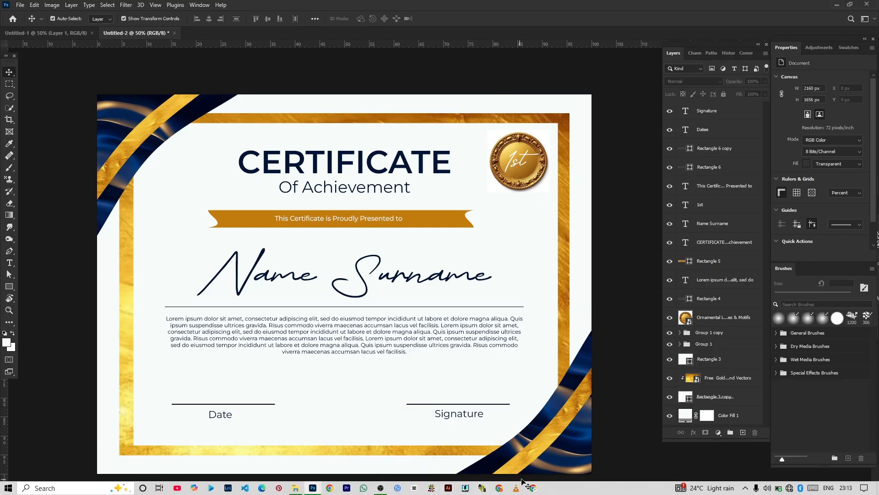